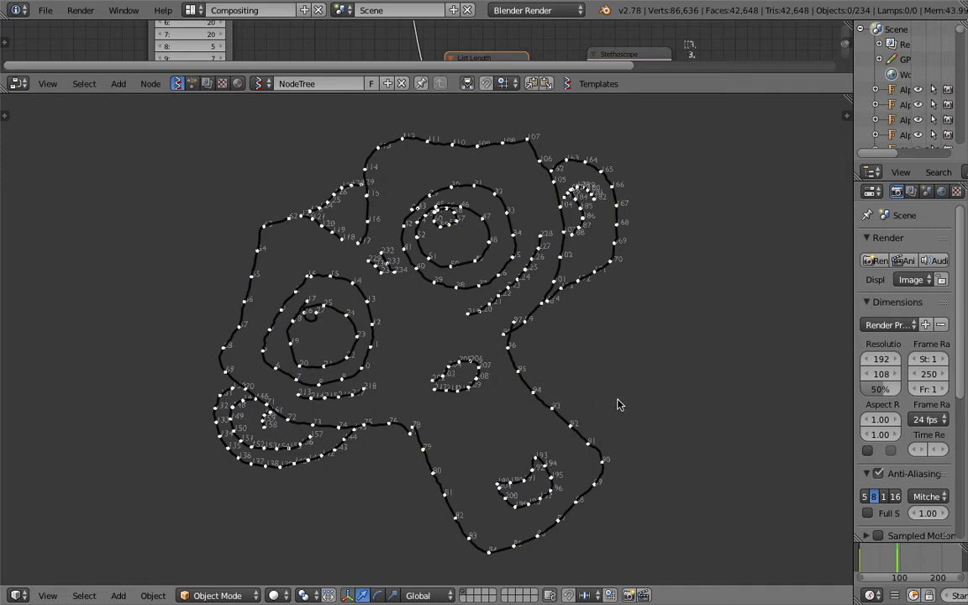
Hide the black grease pencil color so that only the numbered dots of the monkey drawing are displayed
mouse_move(439, 263)
middle_mouse_down()
mouse_move(424, 248)
mouse_move(505, 284)
middle_mouse_up()
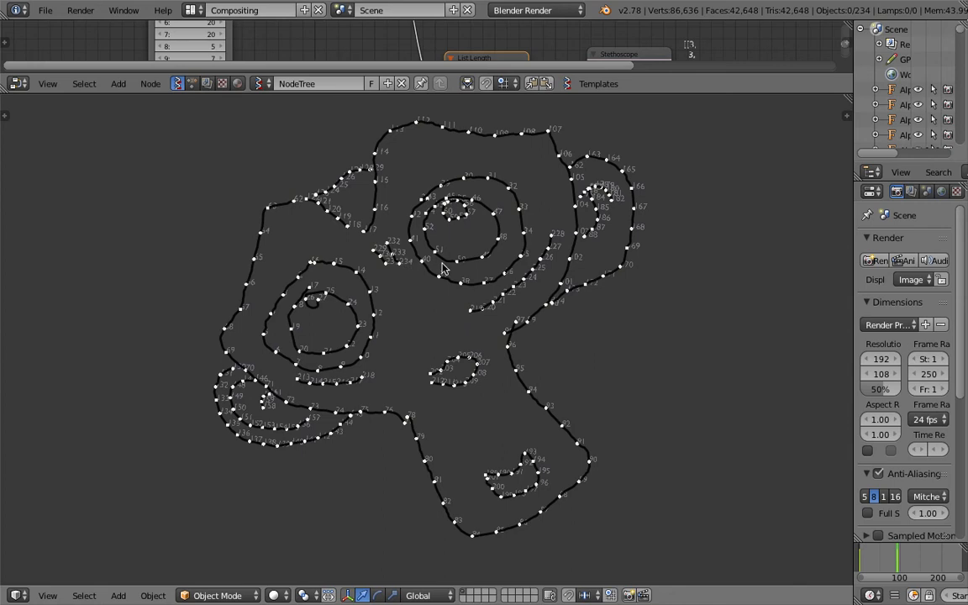
middle_click_drag(353, 293, 383, 295)
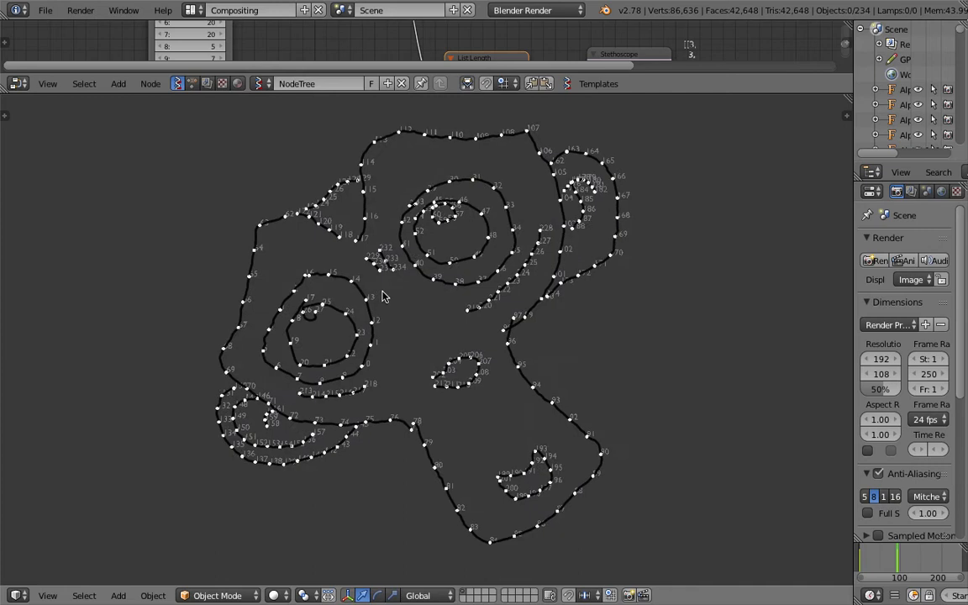
mouse_move(547, 391)
middle_mouse_down()
mouse_move(571, 442)
mouse_move(436, 352)
mouse_move(511, 274)
mouse_move(503, 268)
mouse_move(457, 287)
mouse_move(404, 368)
mouse_move(432, 364)
mouse_move(430, 404)
middle_mouse_up()
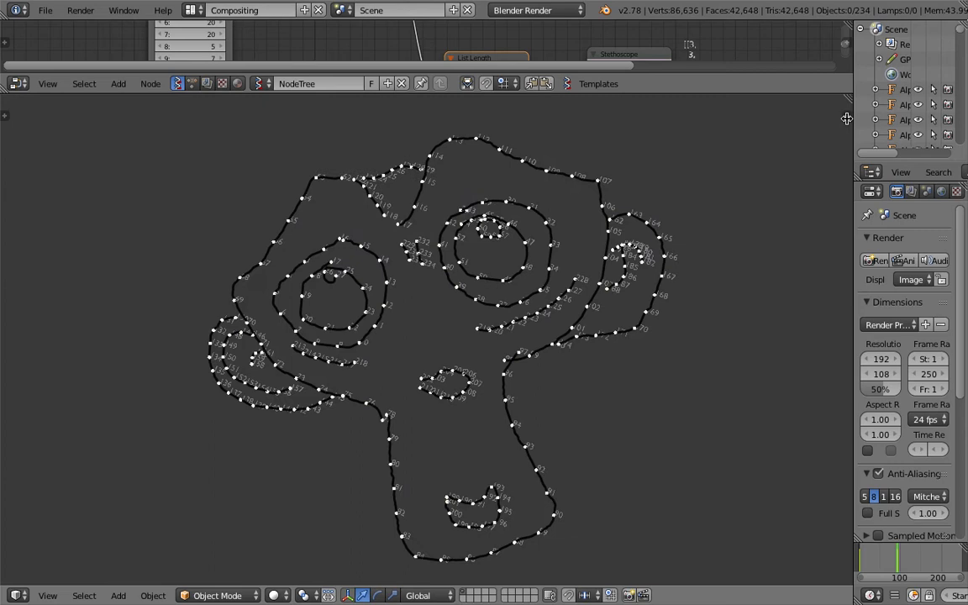
key("n")
scroll(804, 365, "down", 1)
scroll(804, 366, "up", 5)
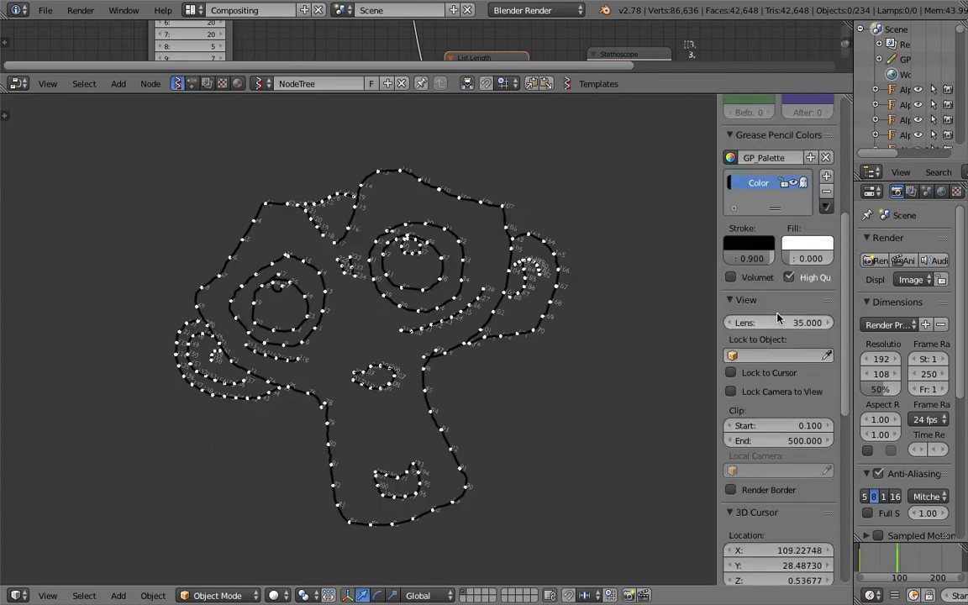
left_click(797, 186)
scroll(466, 343, "up", 6)
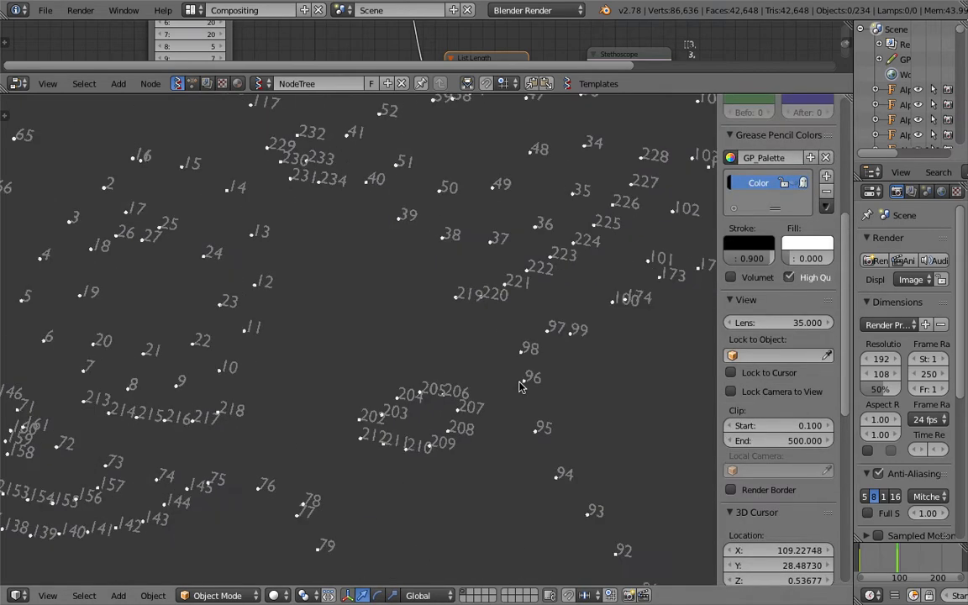
Examine the numbered dots of the monkey puzzle up close and from several angles, with the properties region hidden
key("n")
scroll(447, 385, "down", 2)
scroll(437, 386, "up", 2)
middle_click_drag(441, 366, 357, 433)
scroll(461, 439, "down", 2)
scroll(395, 417, "up", 3)
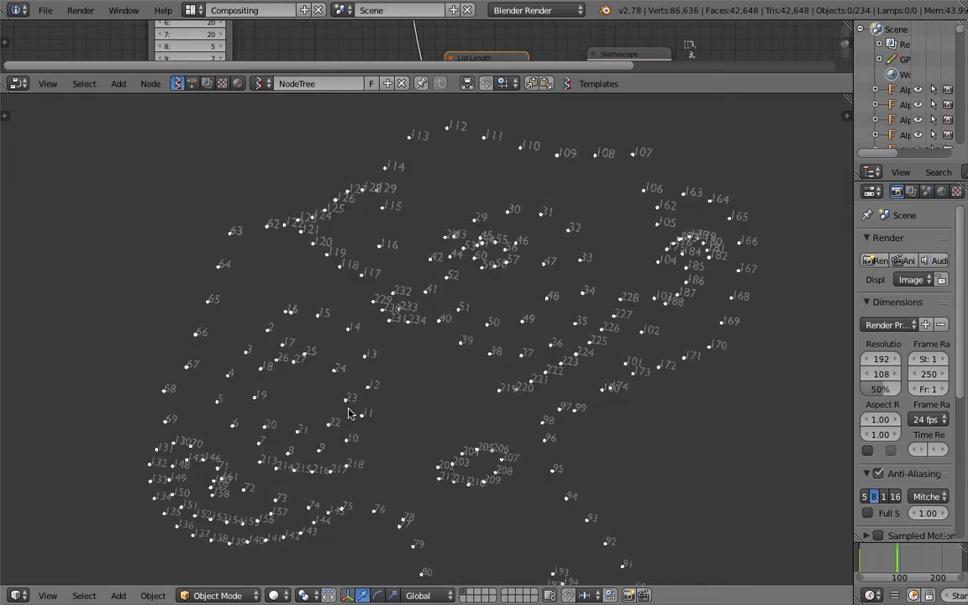
middle_click_drag(406, 409, 392, 437)
middle_click_drag(386, 394, 344, 389)
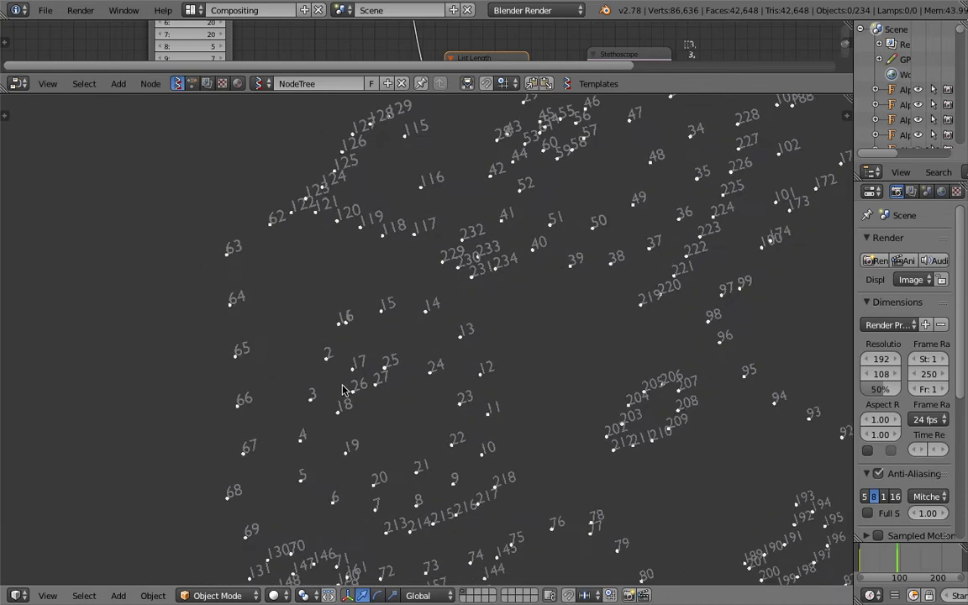
middle_click_drag(342, 339, 340, 318, "shift")
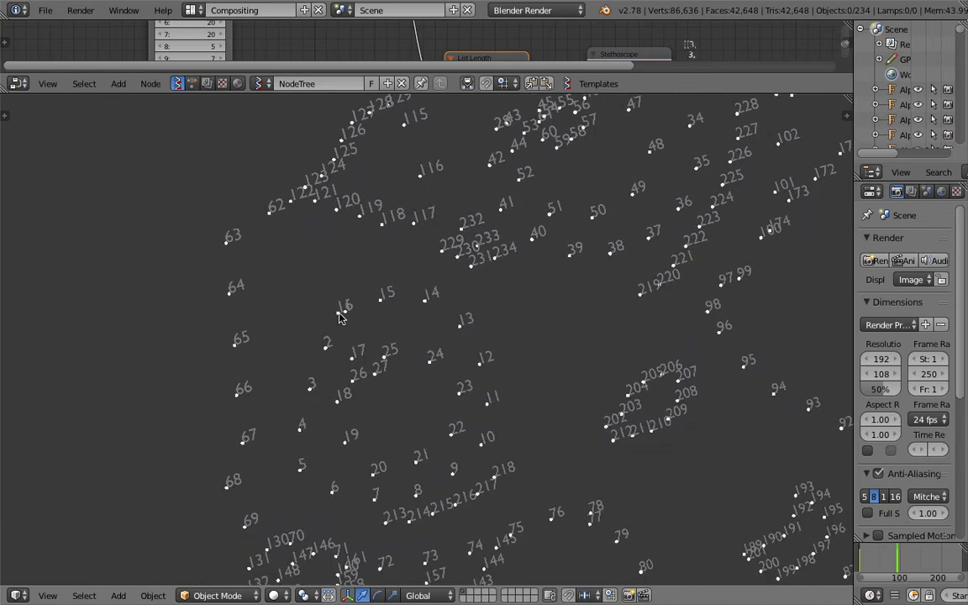
mouse_move(337, 313)
left_mouse_down()
mouse_move(302, 423)
mouse_move(318, 477)
mouse_move(375, 487)
mouse_move(469, 458)
mouse_move(487, 395)
mouse_move(486, 332)
mouse_move(437, 296)
mouse_move(343, 312)
left_mouse_up()
key("ctrl+z")
mouse_move(358, 348)
left_mouse_down()
mouse_move(420, 348)
mouse_move(358, 395)
left_mouse_up()
key("ctrl+z")
scroll(608, 378, "down", 3)
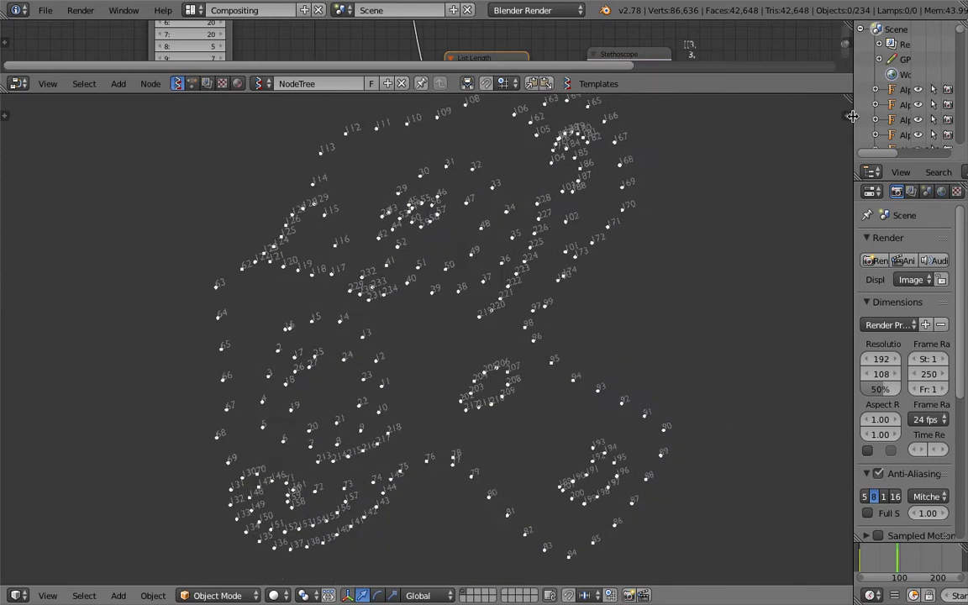
Remove the hidden color from the GP_Palette grease pencil palette
key("n")
left_click(827, 191)
scroll(277, 343, "up", 4)
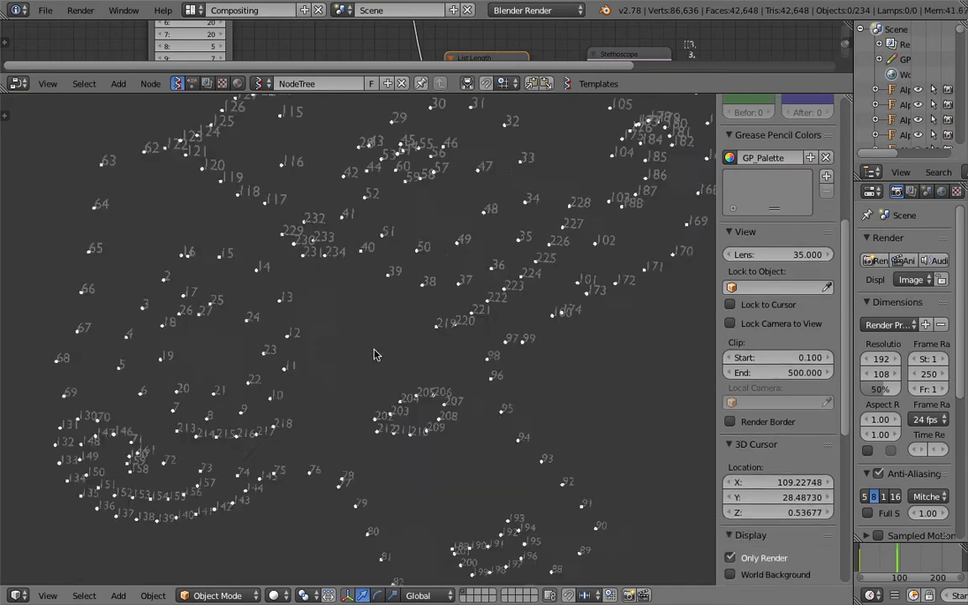
Sketch freehand grease pencil strokes around the dots of one eye, plus question marks and short strokes beside the head
mouse_move(173, 293)
left_mouse_down()
mouse_move(209, 432)
mouse_move(311, 434)
mouse_move(271, 202)
mouse_move(213, 254)
mouse_move(242, 366)
mouse_move(245, 252)
mouse_move(286, 395)
mouse_move(336, 409)
left_mouse_up()
scroll(381, 358, "down", 3)
scroll(380, 359, "down", 2)
middle_click_drag(419, 355, 304, 365, "shift")
left_click_drag(445, 356, 478, 403)
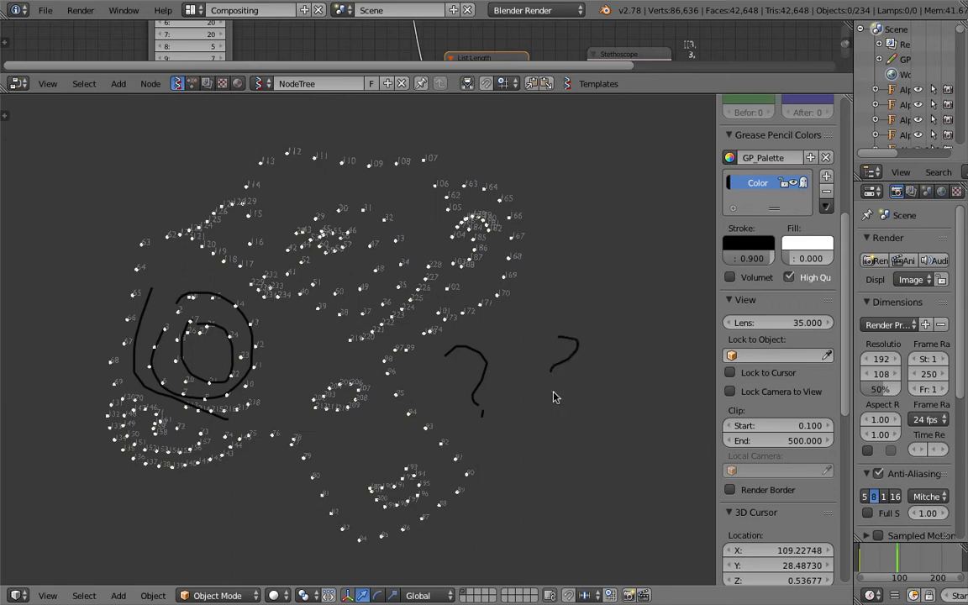
left_click_drag(630, 221, 610, 249)
left_click_drag(576, 256, 606, 302)
scroll(609, 257, "down", 1)
middle_click_drag(511, 286, 483, 299, "shift")
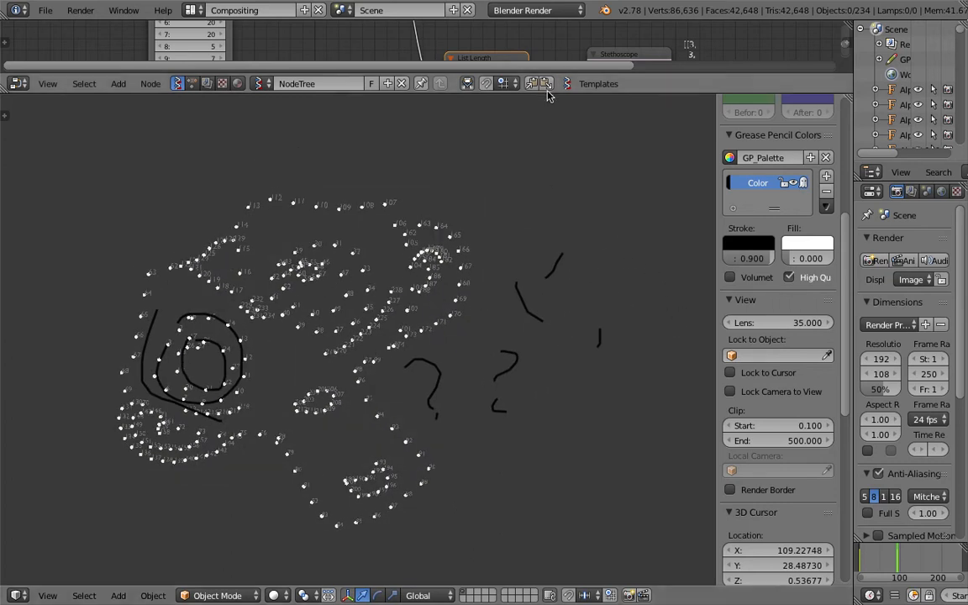
Enlarge the node editor area and bring the whole Sverchok node tree into view
left_click_drag(548, 92, 566, 377)
scroll(370, 104, "down", 3)
middle_click_drag(467, 135, 380, 195)
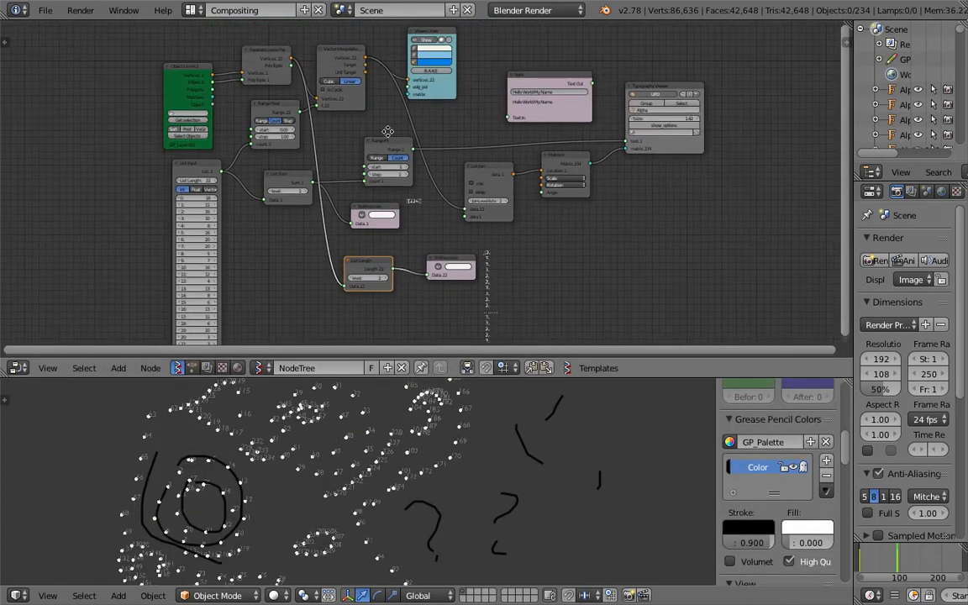
middle_click_drag(389, 144, 350, 137)
middle_click_drag(153, 205, 176, 212)
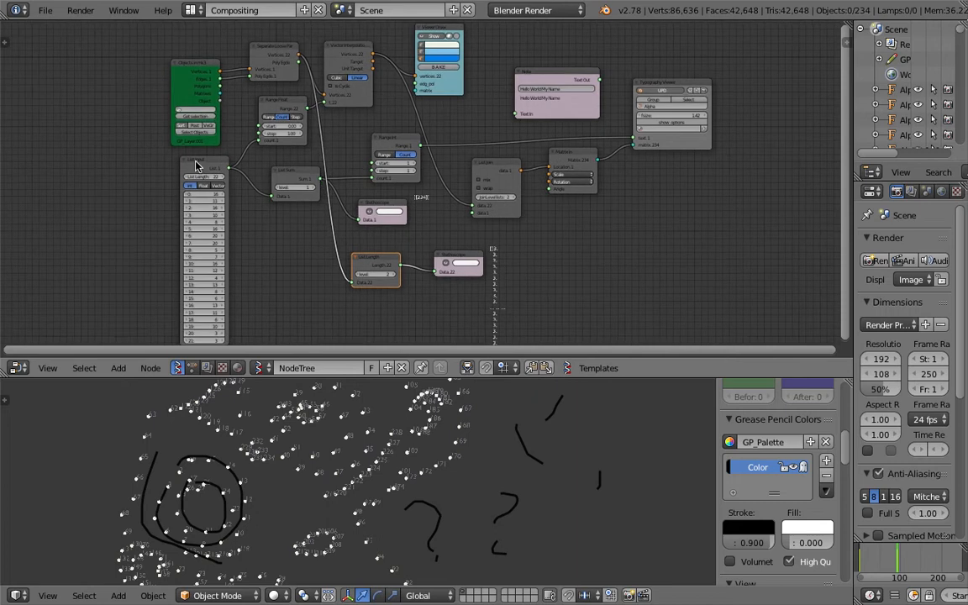
Examine the List Input node's integer entries from 0 to 21 and its connections to the neighbouring nodes
scroll(195, 165, "up", 2)
scroll(186, 217, "up", 1)
scroll(185, 216, "up", 2)
middle_click_drag(174, 251, 175, 289)
middle_click_drag(192, 208, 271, 136)
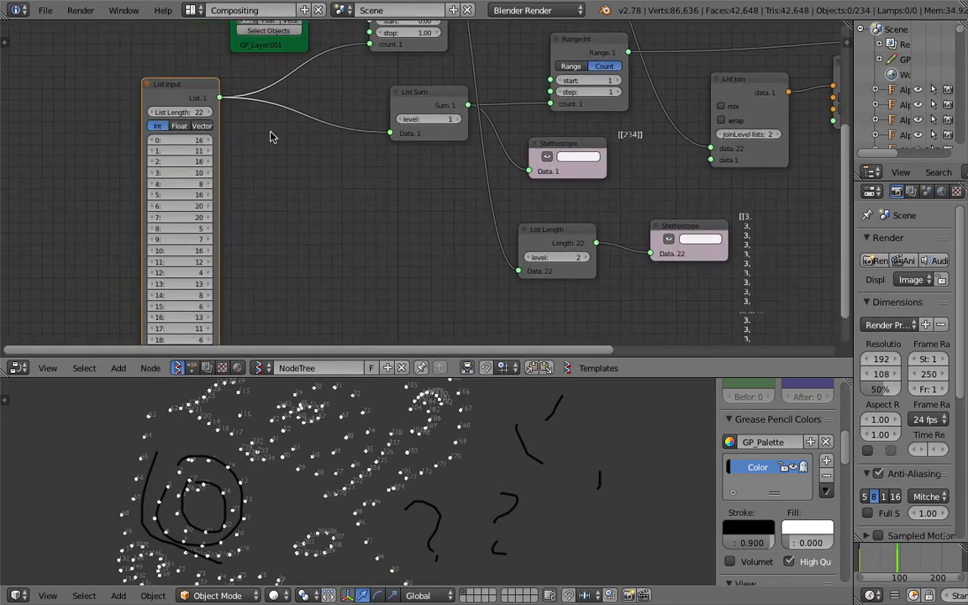
middle_click_drag(225, 226, 225, 141)
scroll(189, 299, "up", 3)
middle_click_drag(190, 295, 211, 297)
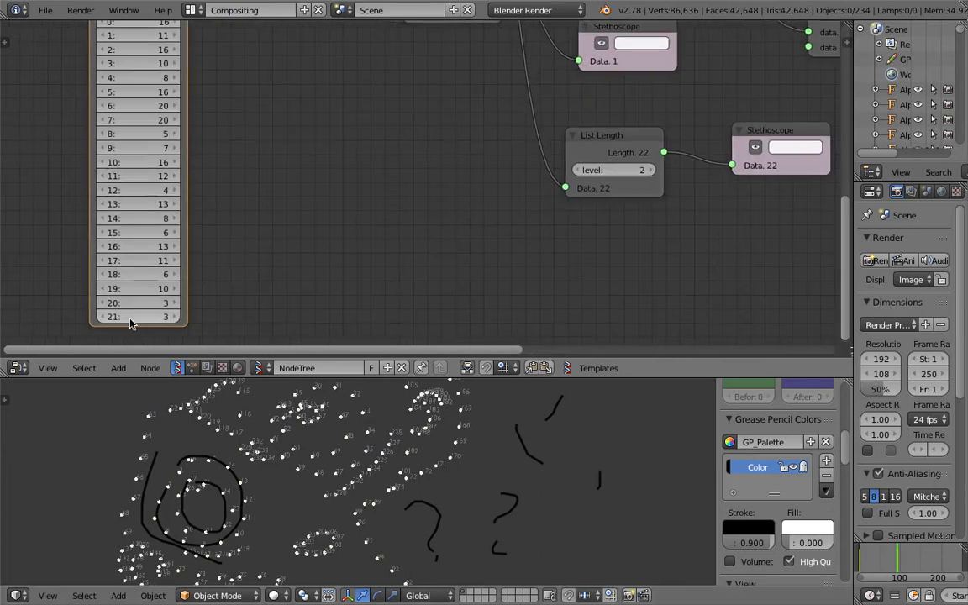
scroll(135, 324, "down", 1)
middle_click_drag(225, 200, 165, 389)
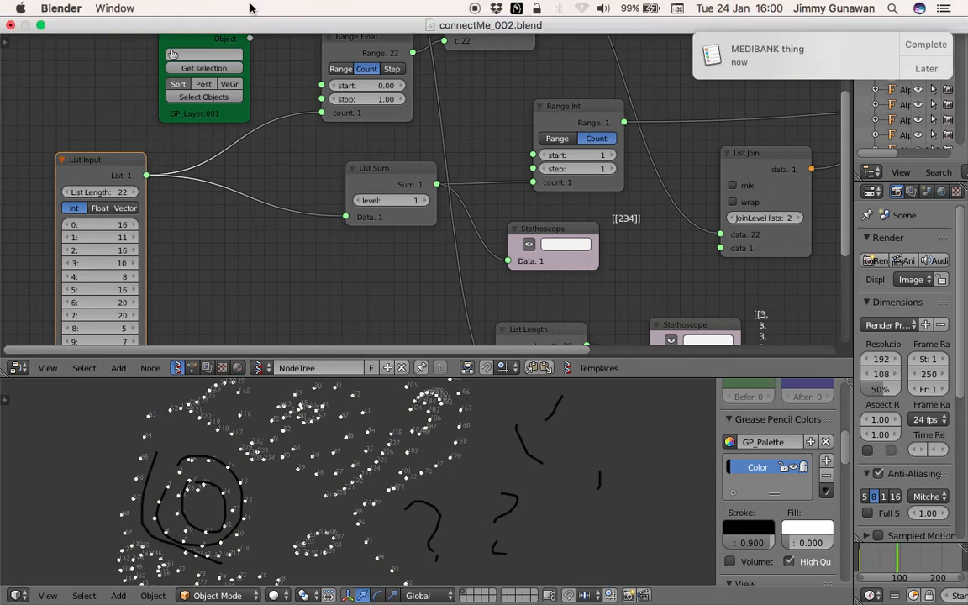
Inspect the List Sum and List Length branches with their Stethoscope outputs, and dismiss the reminder notification
scroll(478, 295, "down", 1)
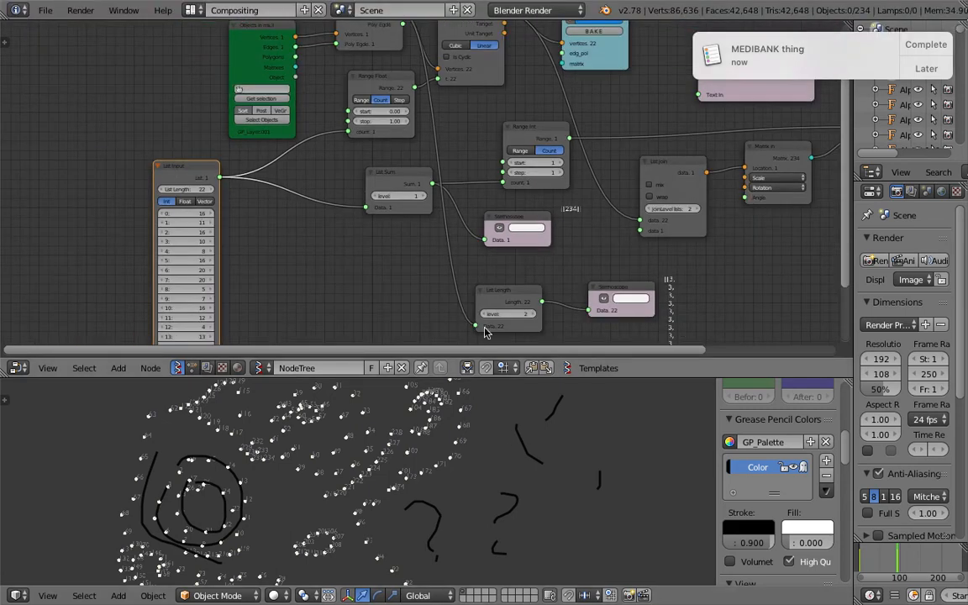
middle_click_drag(378, 306, 315, 254)
middle_click_drag(133, 185, 154, 131)
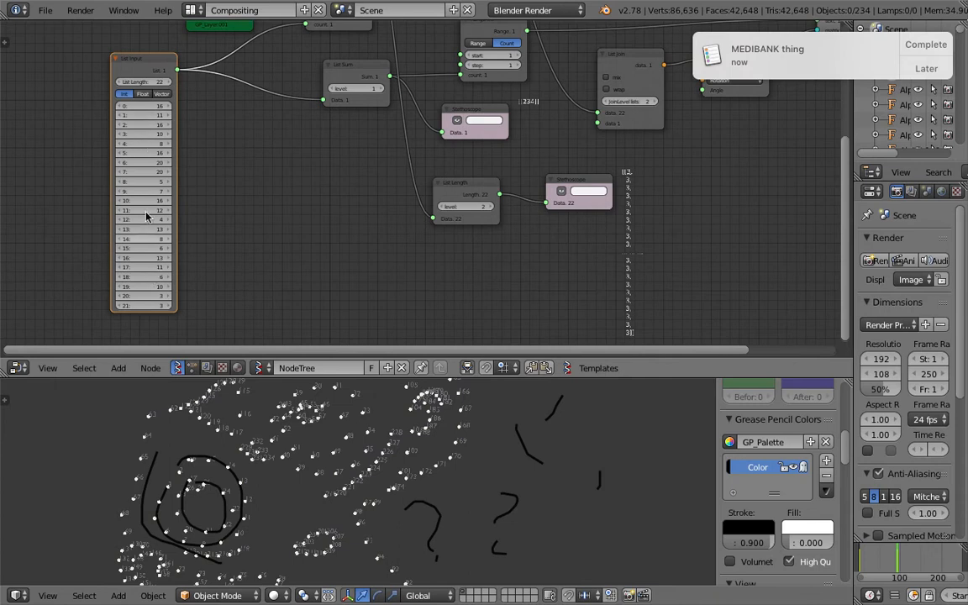
middle_click_drag(324, 198, 247, 314)
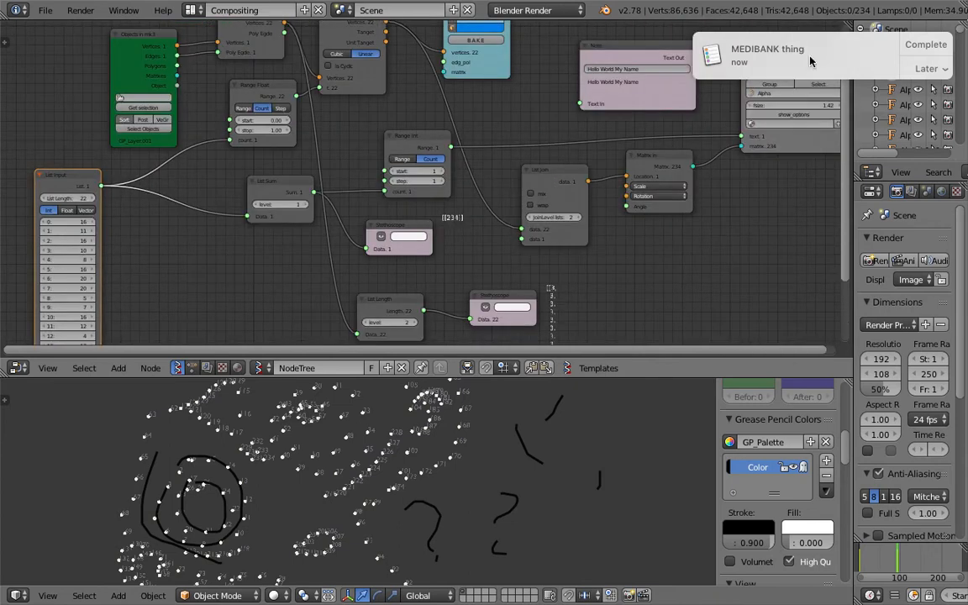
left_click(911, 47)
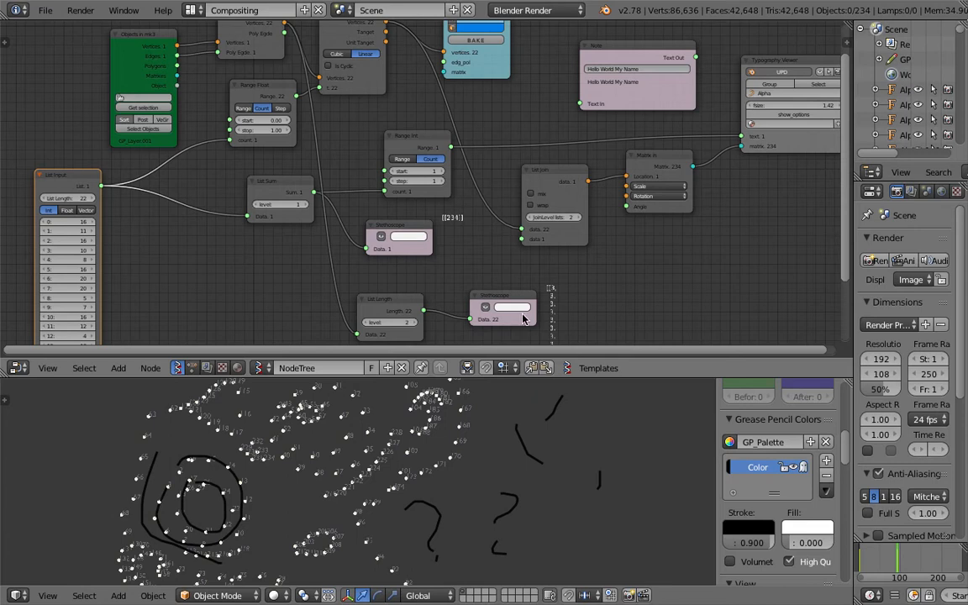
Shift the List Input node slightly farther from the List Sum node and dismiss the repeated reminder notification
middle_click_drag(524, 120, 518, 118)
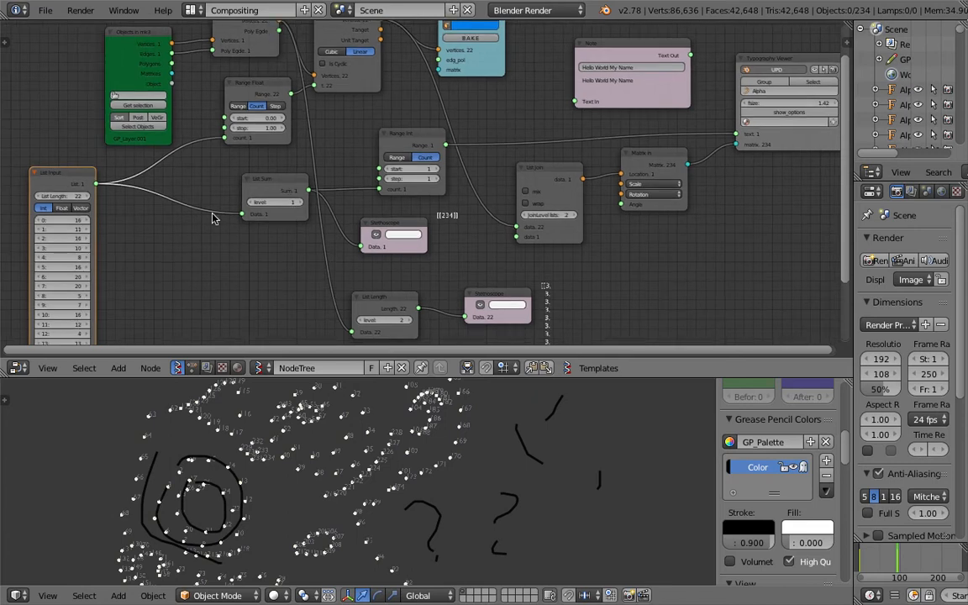
middle_click_drag(231, 198, 279, 187)
left_click_drag(114, 169, 91, 167)
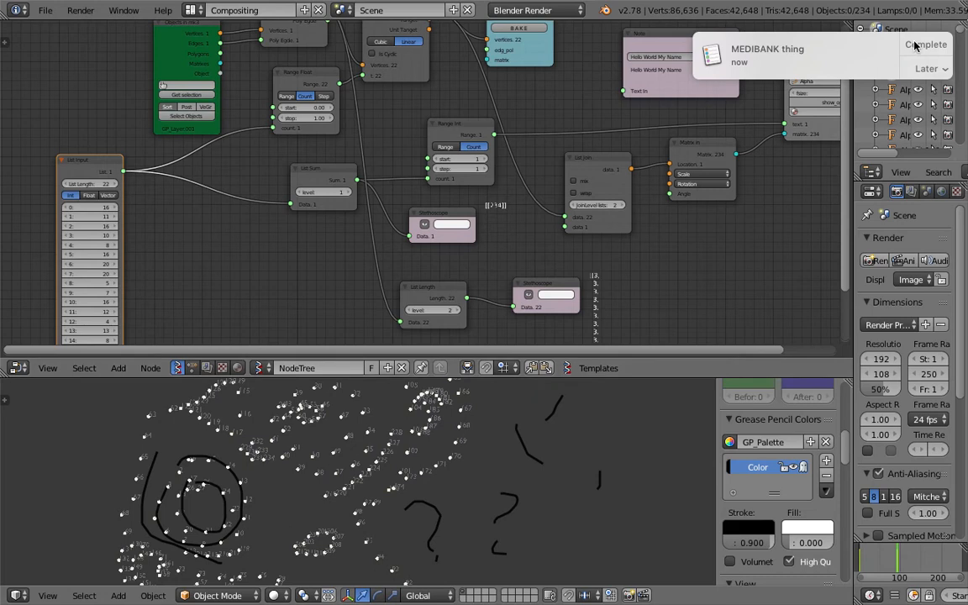
left_click(914, 45)
Start a new file by reloading the start-up scene
left_click(44, 10)
left_click(51, 28)
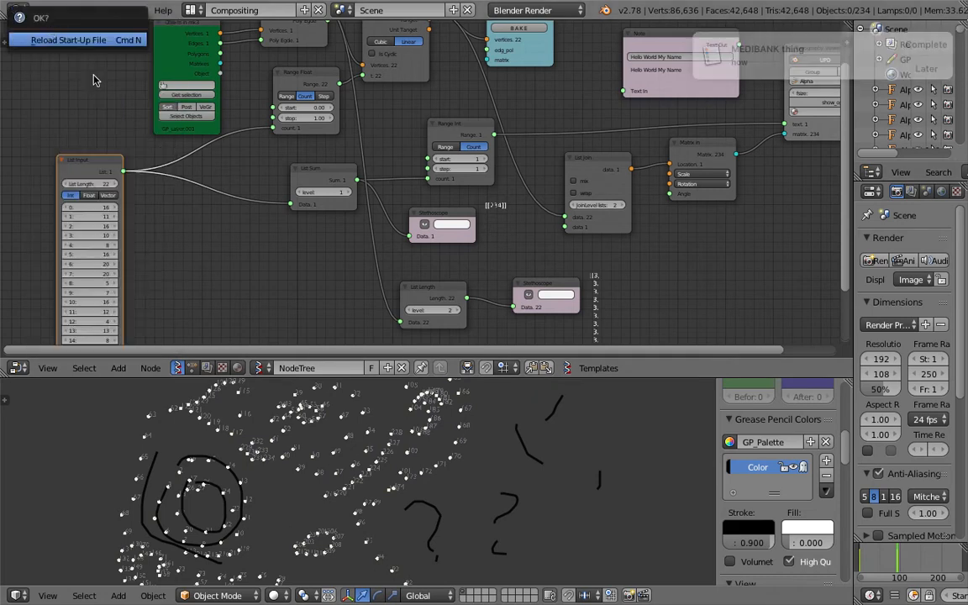
left_click(44, 10)
left_click(50, 26)
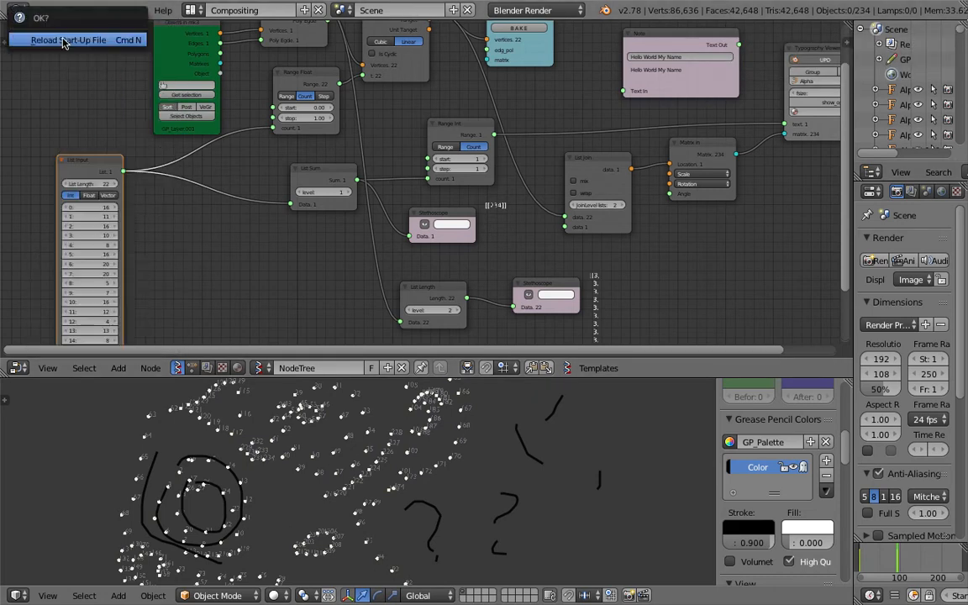
left_click(63, 40)
key("ctrl+Left")
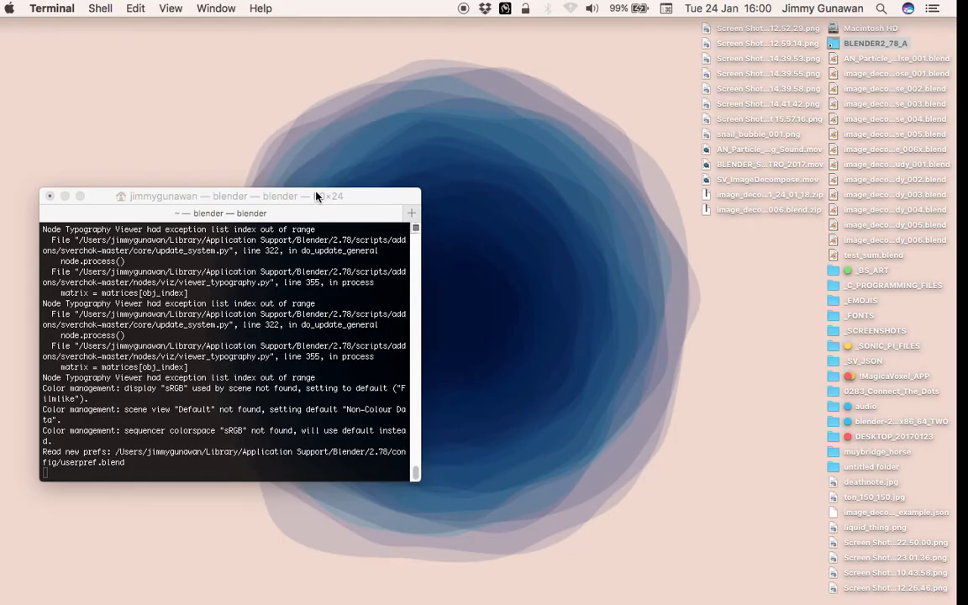
key("ctrl+Right")
middle_click_drag(587, 252, 447, 236)
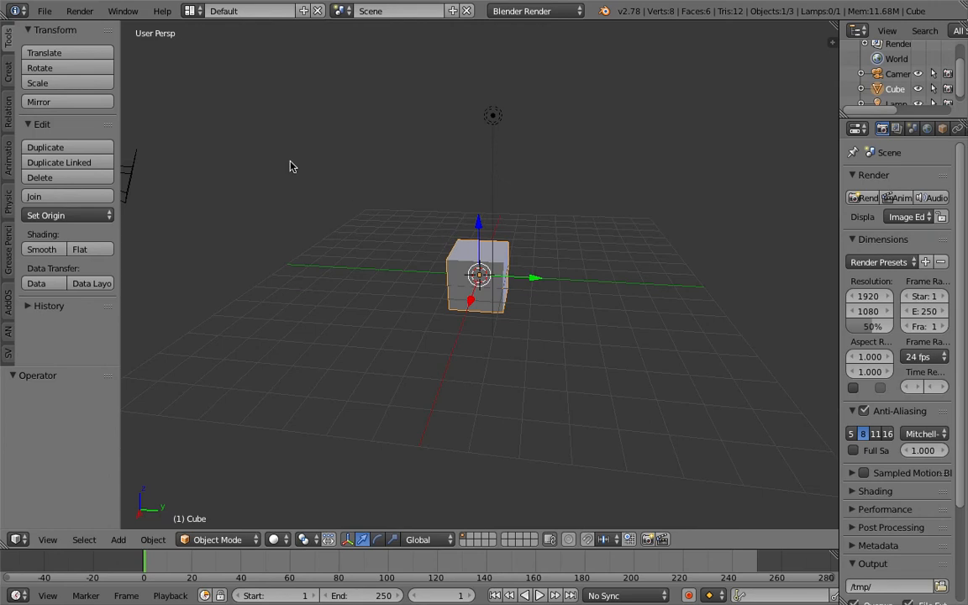
Save the new file as connectTheDot_DEMO_001.blend in the 0283_Connect_The_Dots folder
left_click(44, 11)
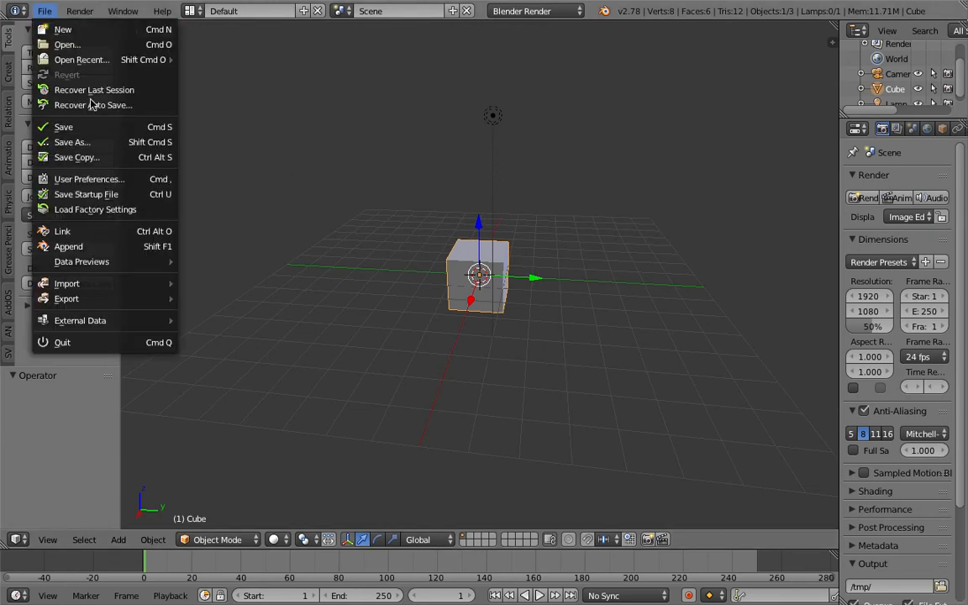
left_click(96, 142)
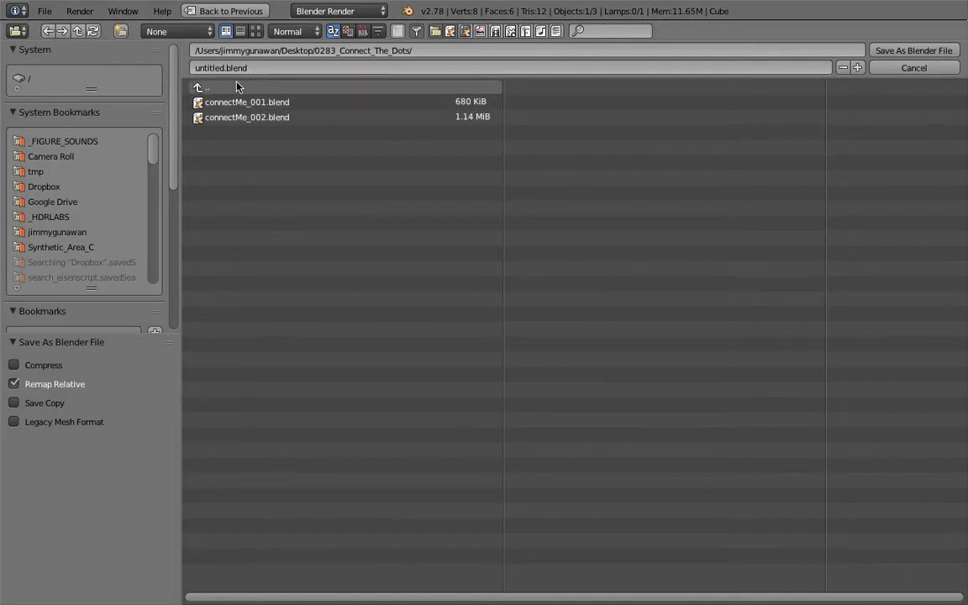
left_click(257, 71)
type("connectTheDot_DEMO_001")
key("Return")
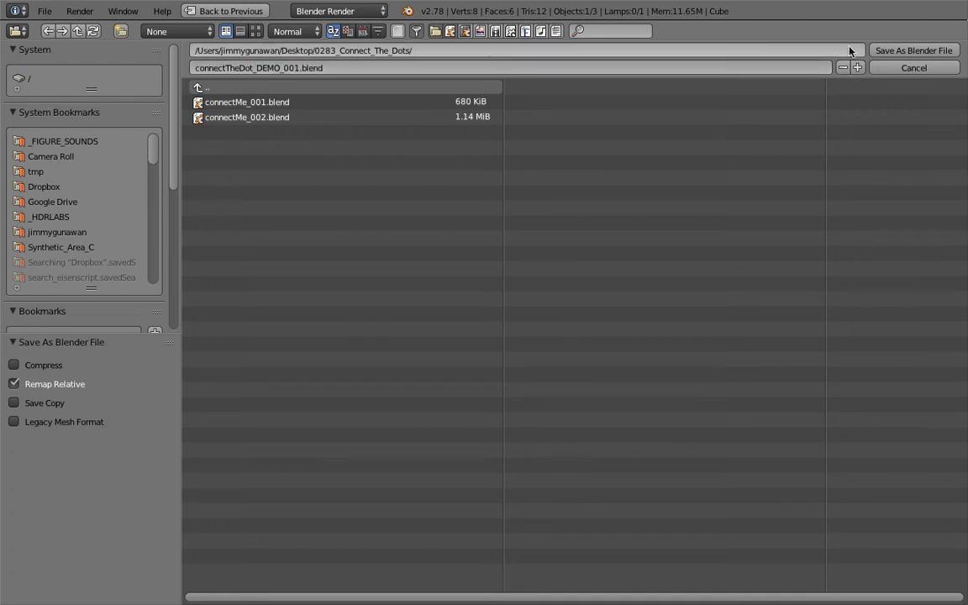
left_click(883, 49)
Delete the default cube from the scene
middle_click_drag(542, 294, 549, 302)
key("x")
key("Return")
scroll(516, 283, "down", 2)
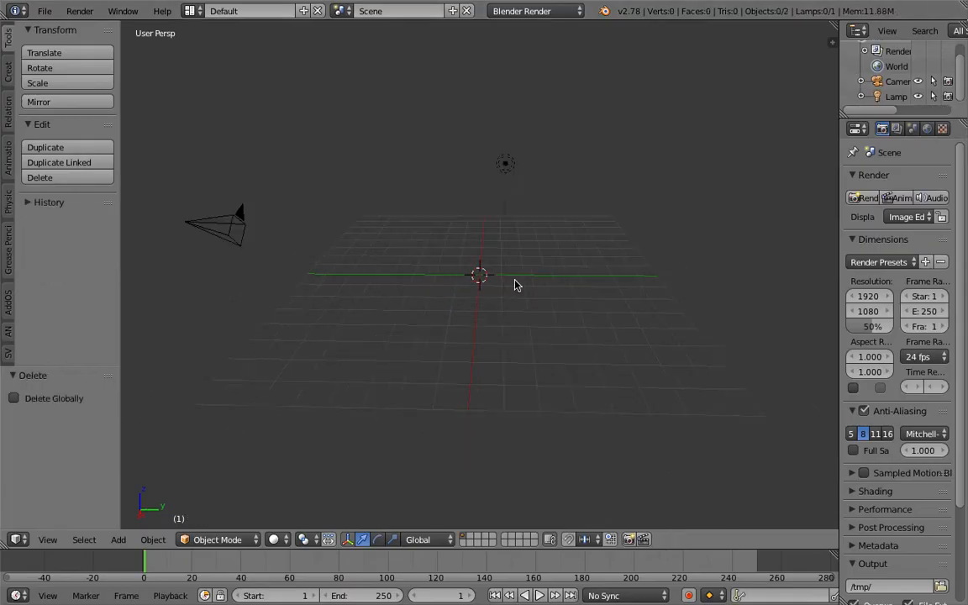
Select the lamp and the camera together and move them to layer 2
right_click(495, 190)
right_click(282, 232, "shift")
key("m")
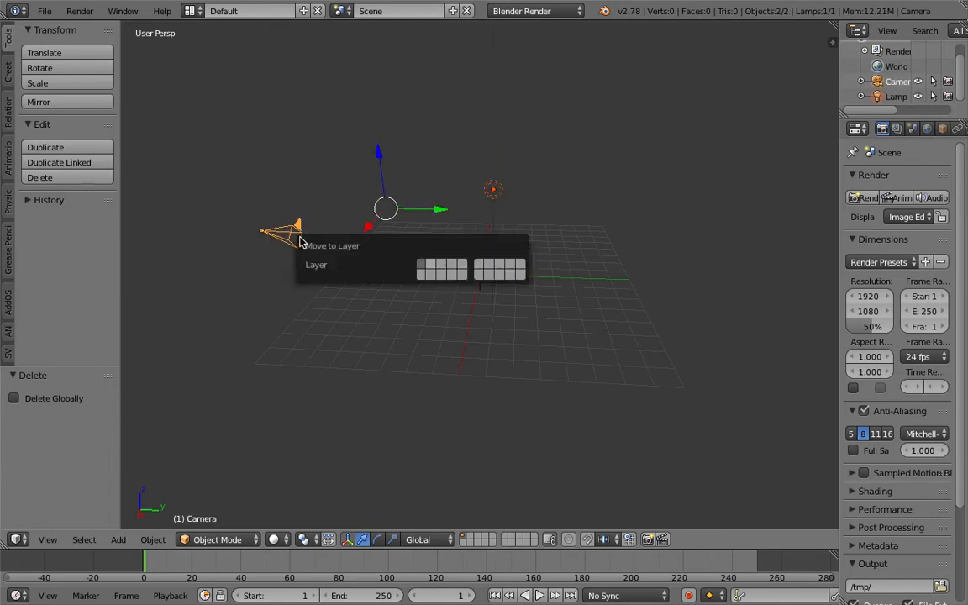
key("2")
In the top view, draw a closed freehand grease pencil outline, roughly oval and about 13 by 11 grid squares
left_click(48, 539)
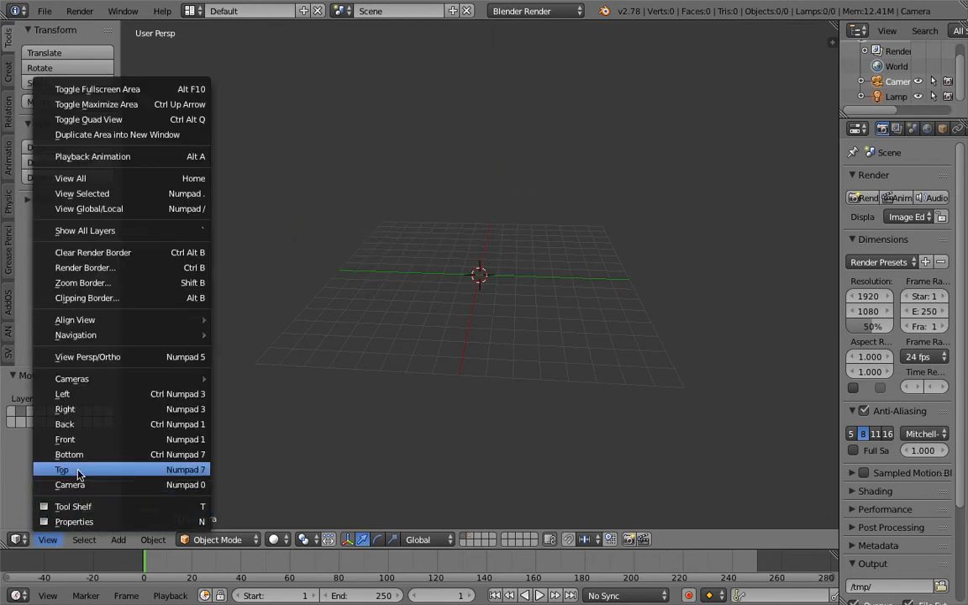
left_click(58, 422)
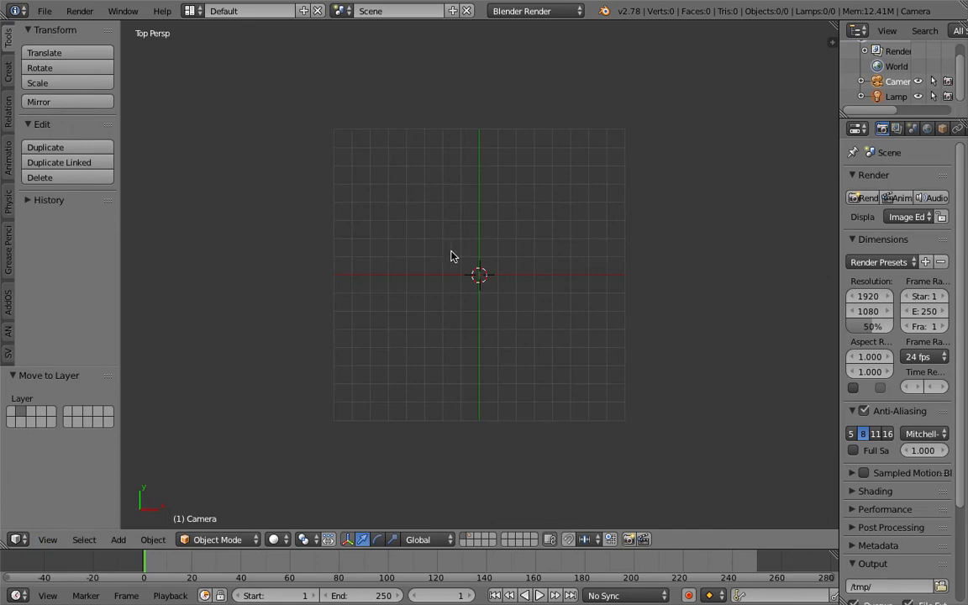
mouse_move(410, 175)
left_mouse_down()
mouse_move(384, 203)
mouse_move(374, 273)
mouse_move(453, 338)
mouse_move(567, 337)
mouse_move(611, 194)
mouse_move(508, 143)
mouse_move(414, 162)
left_mouse_up()
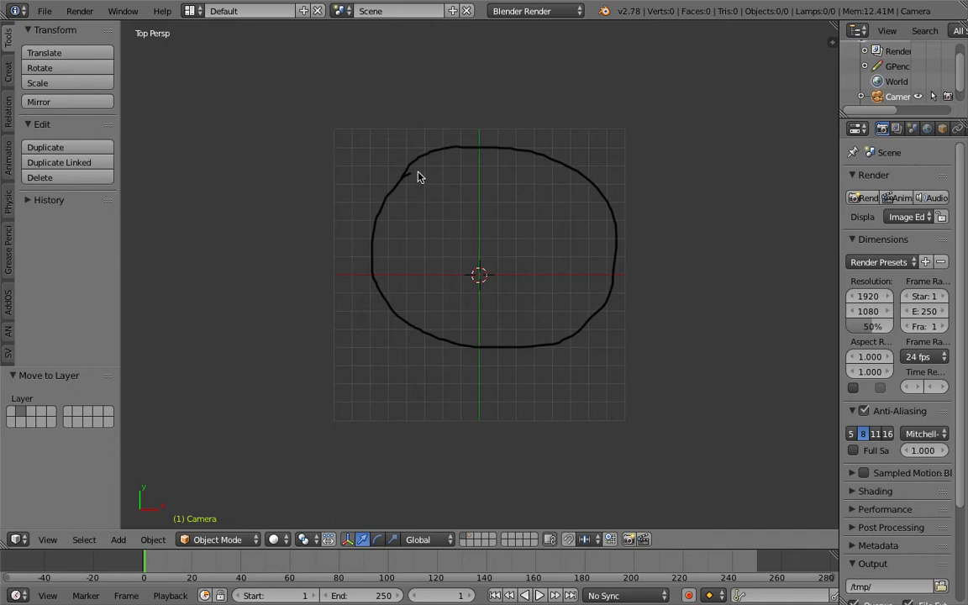
Draw freehand grease pencil eyes, a mouth with a tooth, two ears and three hairs on the oval outline
mouse_move(418, 210)
left_mouse_down()
mouse_move(453, 248)
mouse_move(491, 204)
mouse_move(560, 257)
mouse_move(574, 225)
left_mouse_up()
mouse_move(463, 290)
left_mouse_down()
mouse_move(545, 297)
mouse_move(467, 330)
mouse_move(438, 296)
mouse_move(478, 311)
left_mouse_up()
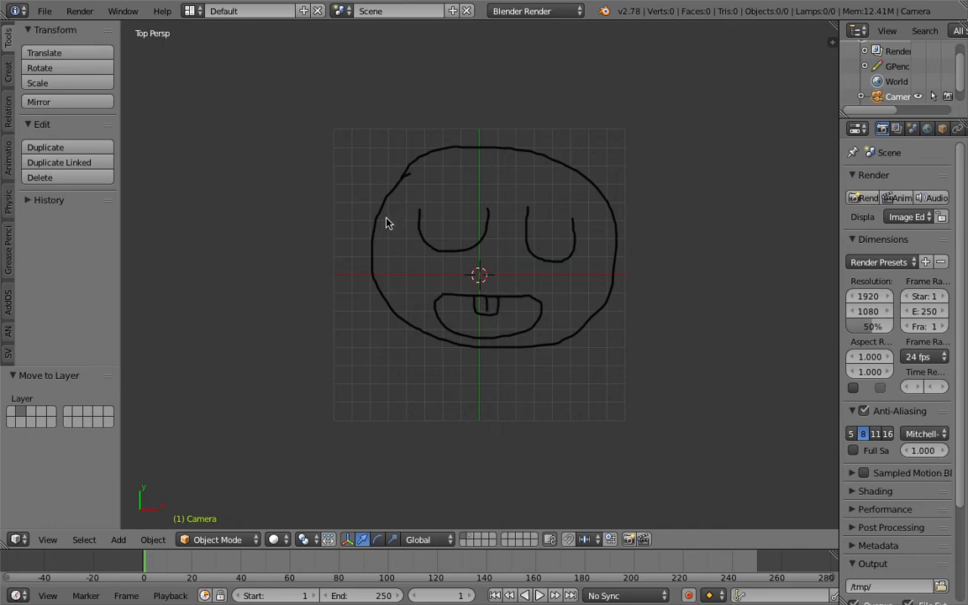
left_click_drag(379, 216, 361, 267)
left_click_drag(616, 234, 622, 271)
left_click_drag(534, 175, 587, 149)
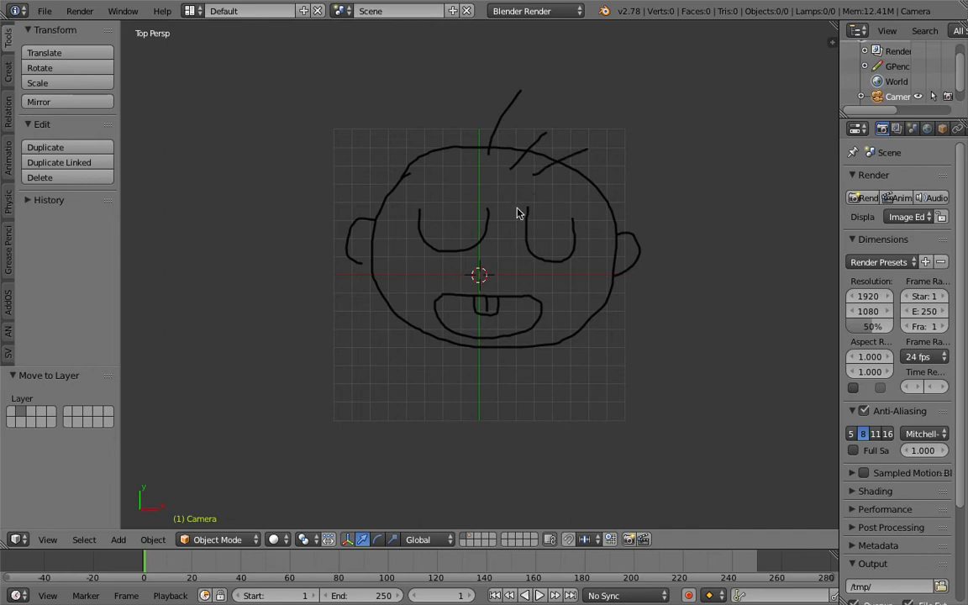
middle_click_drag(561, 250, 538, 307, "shift")
scroll(549, 301, "up", 1)
left_click(275, 187)
left_click(191, 10)
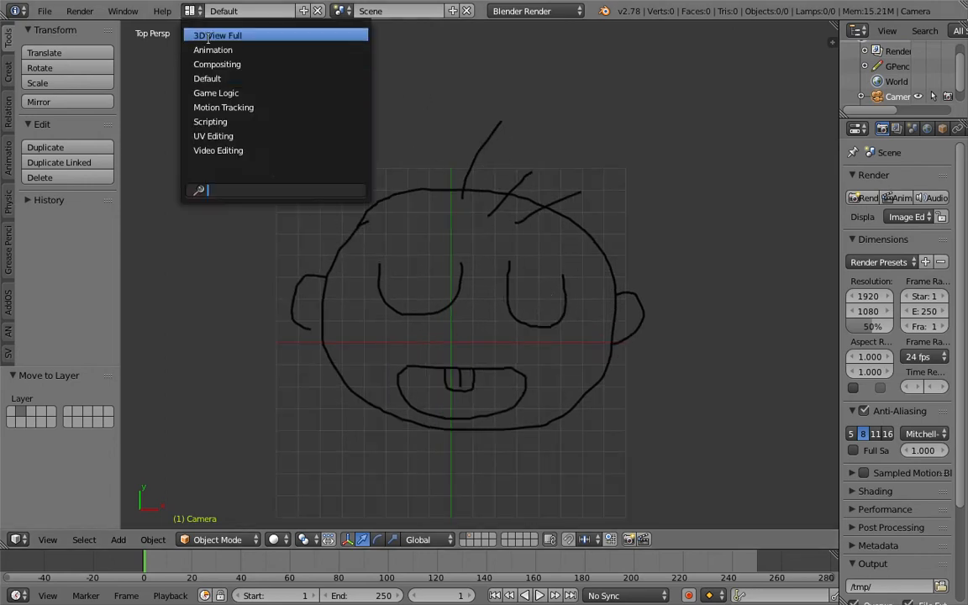
left_click(674, 177)
Convert the grease pencil face drawing to a Bezier curve and enlarge the area showing the conversion options
left_click(697, 167)
key("space")
type("conv")
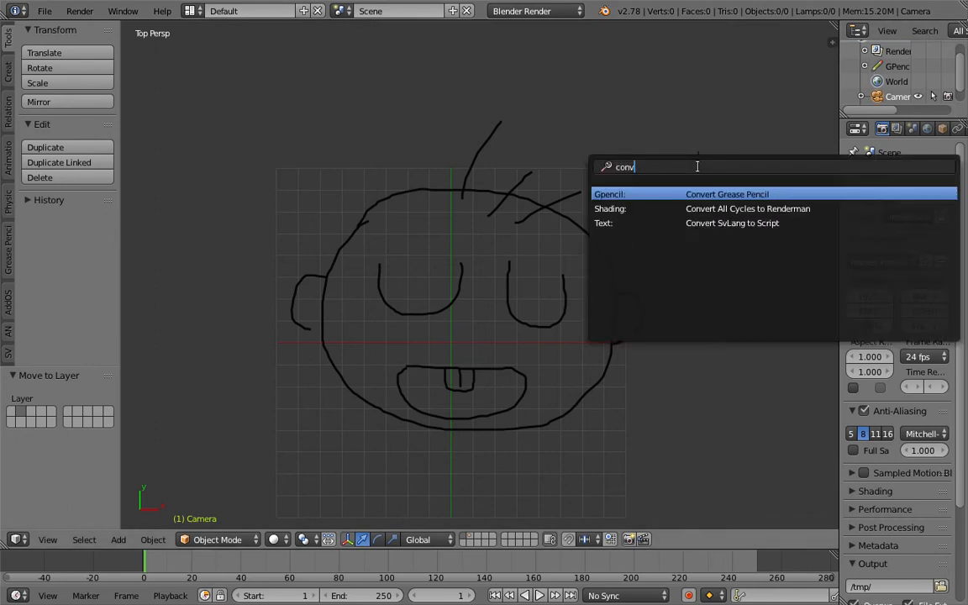
type("er")
key("Return")
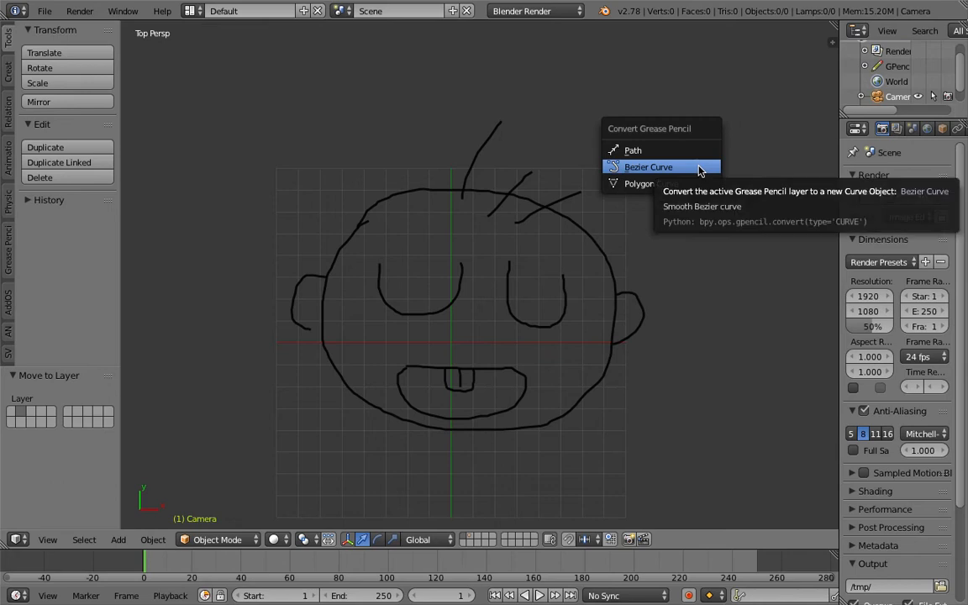
left_click(698, 166)
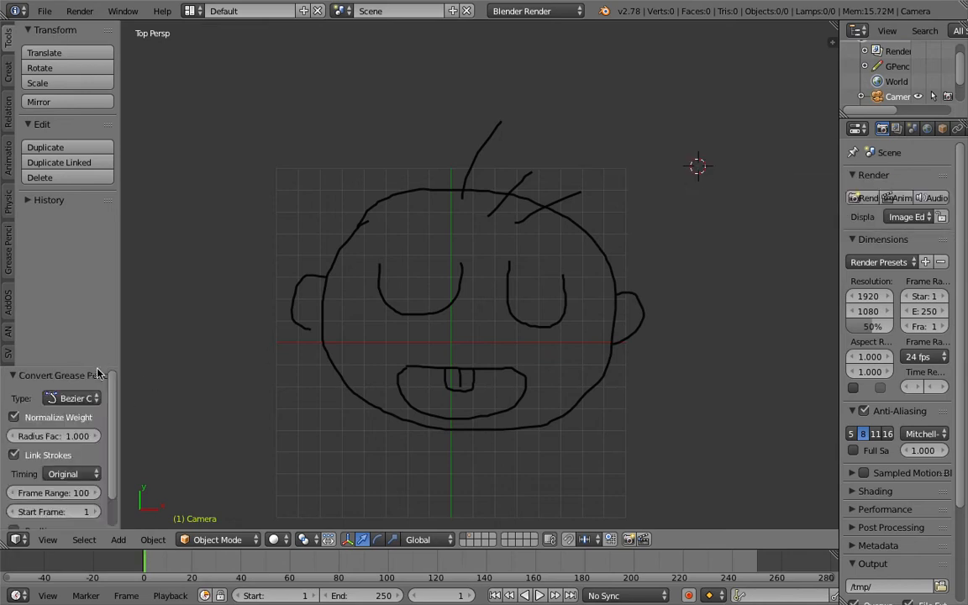
left_click_drag(96, 374, 98, 296)
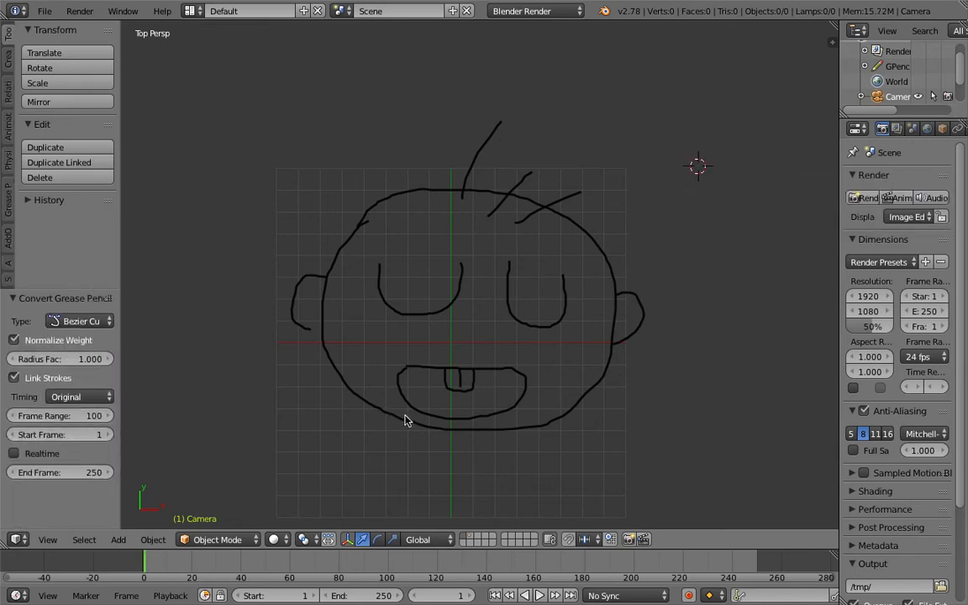
Delete the converted curve, lamp and camera from layer 2 and return to layer 1
key("2")
key("1")
key("2")
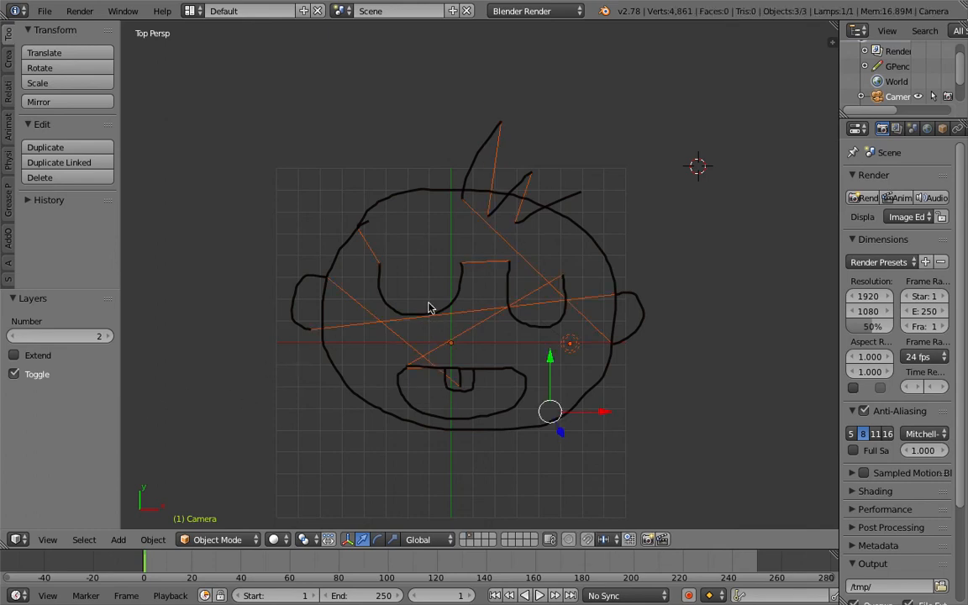
key("x")
left_click(428, 308)
key("1")
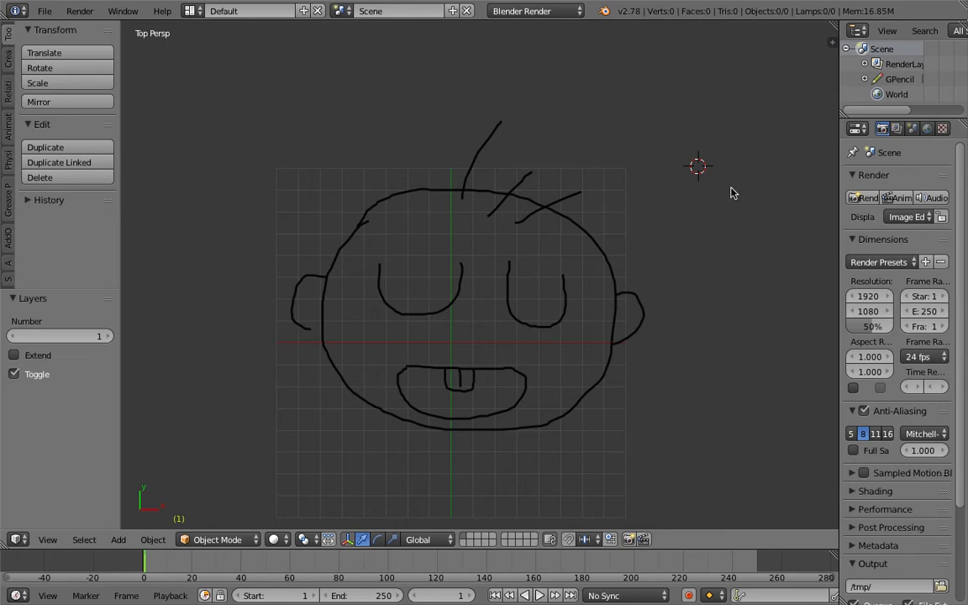
Widen the properties area and convert the grease pencil face to a Bezier curve with Link Strokes off
left_click_drag(841, 102, 748, 109)
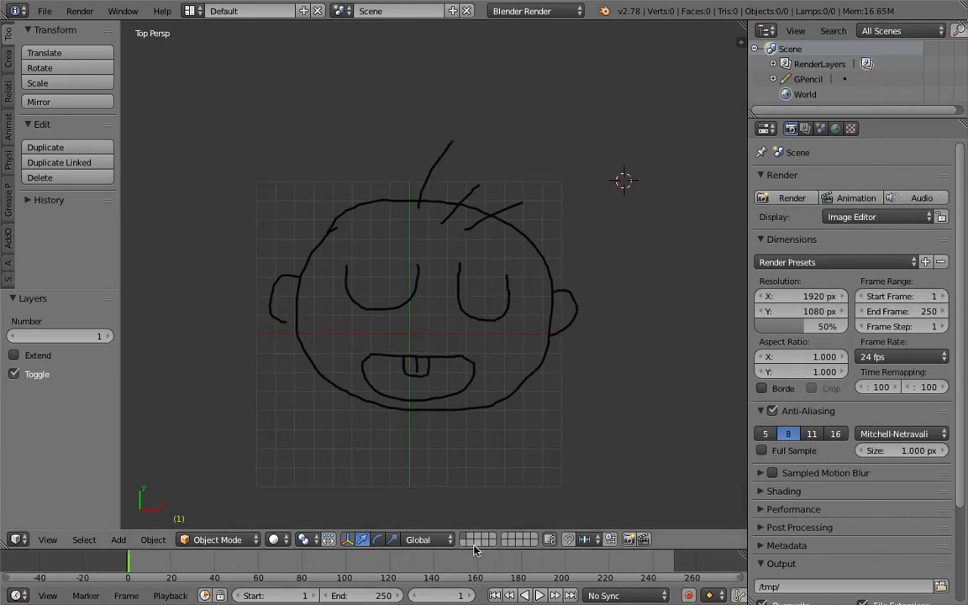
left_click(585, 299)
left_click(627, 258)
key("space")
type("conver")
key("Return")
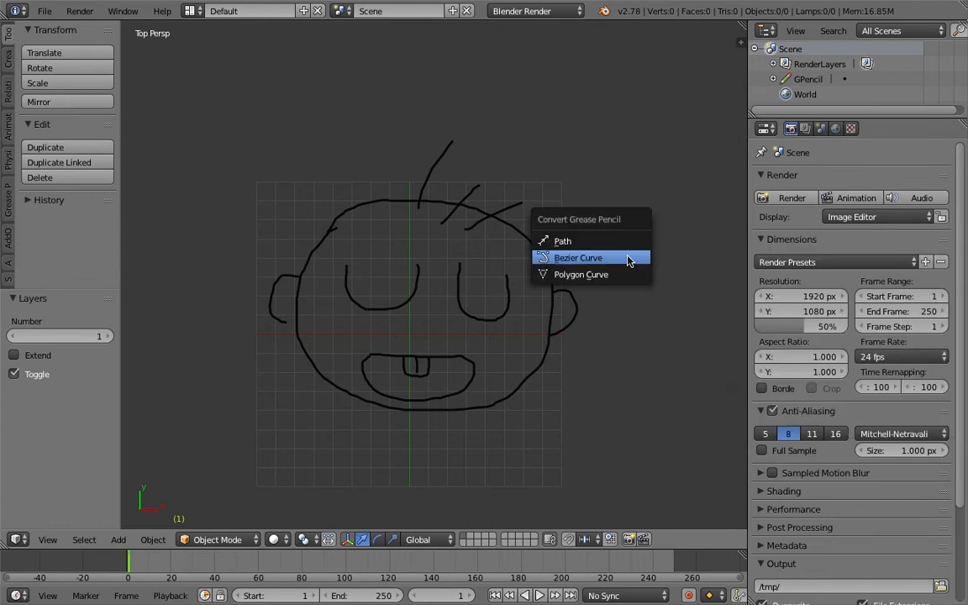
left_click(627, 257)
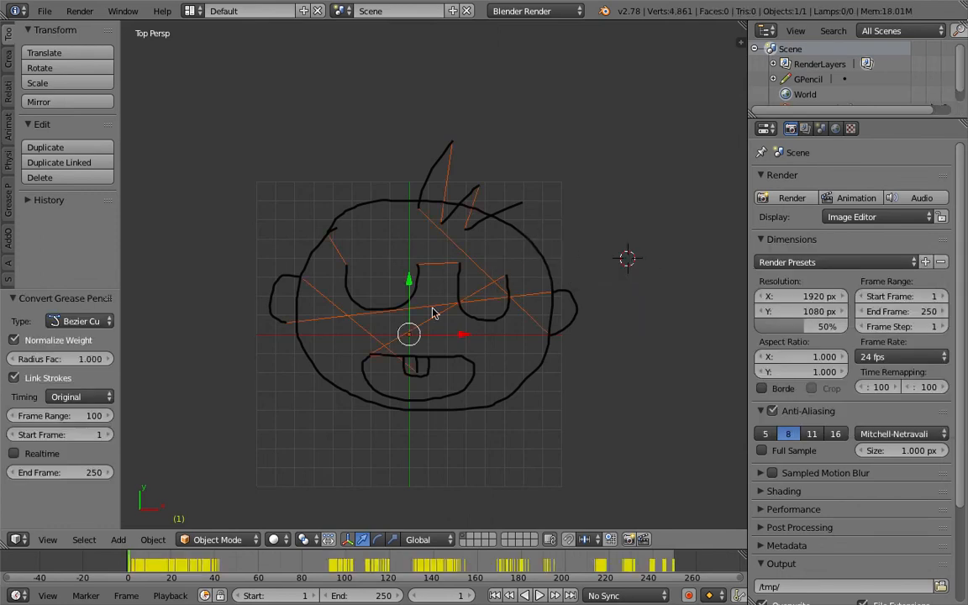
left_click(43, 379)
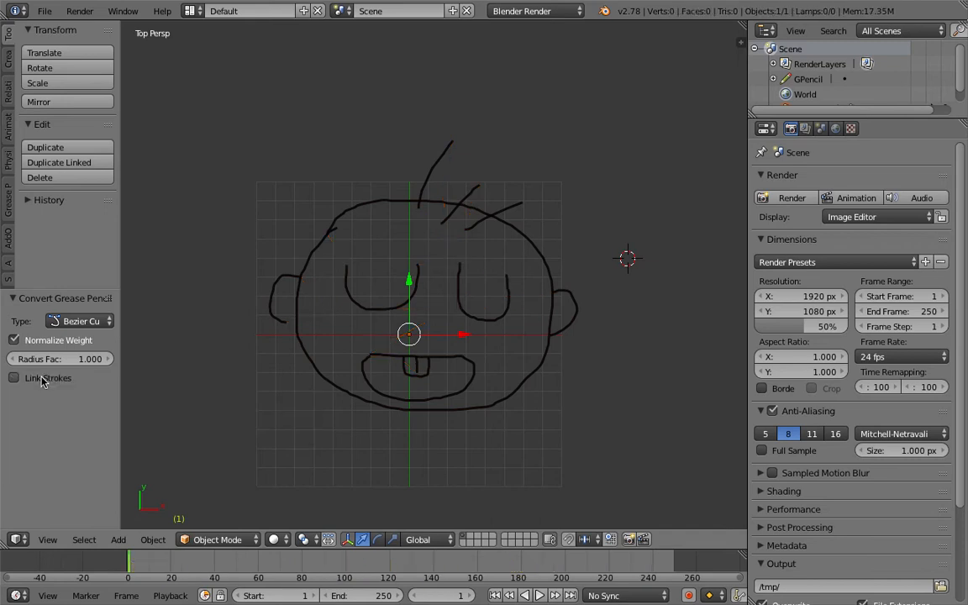
Hide the original grease pencil layer, leaving only the converted face curve displayed
left_click(736, 39)
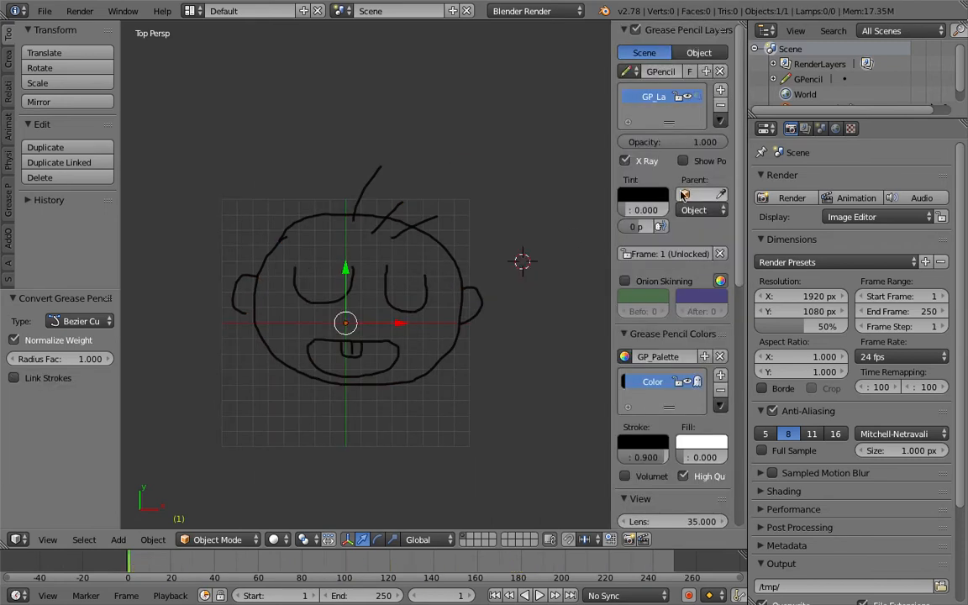
left_click(690, 98)
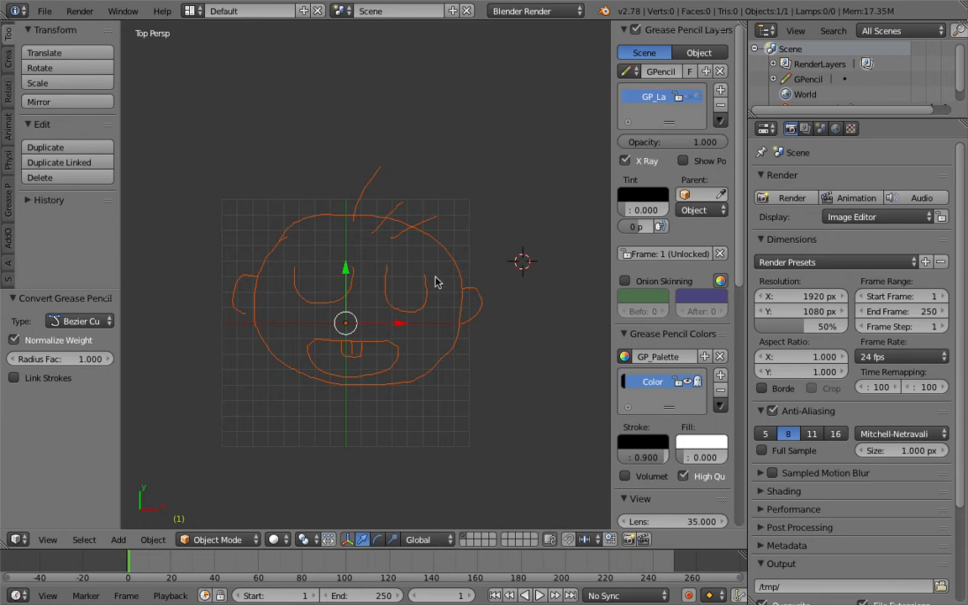
key("n")
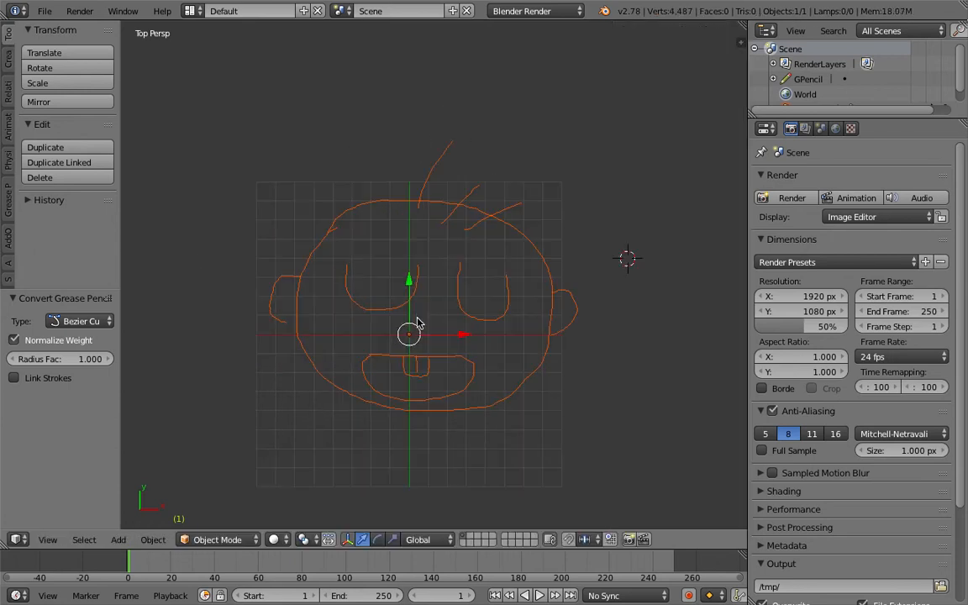
key("r")
key("r")
right_click(471, 315)
Save the demo file, overwriting its existing version
scroll(471, 311, "up", 2)
key("ctrl+s")
left_click(469, 309)
scroll(443, 287, "down", 2)
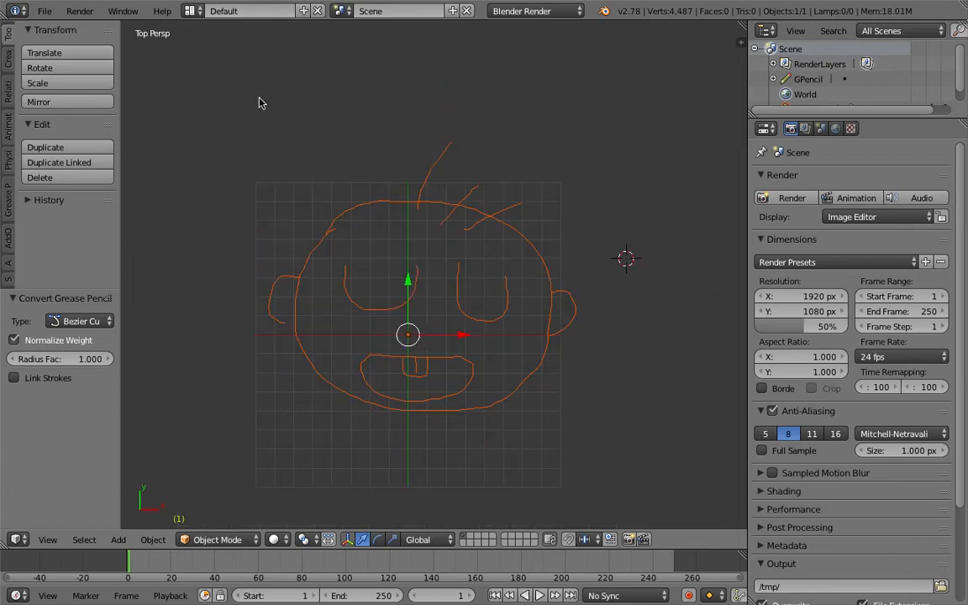
Switch to the Compositing screen layout and create a new Sverchok node tree
left_click(190, 10)
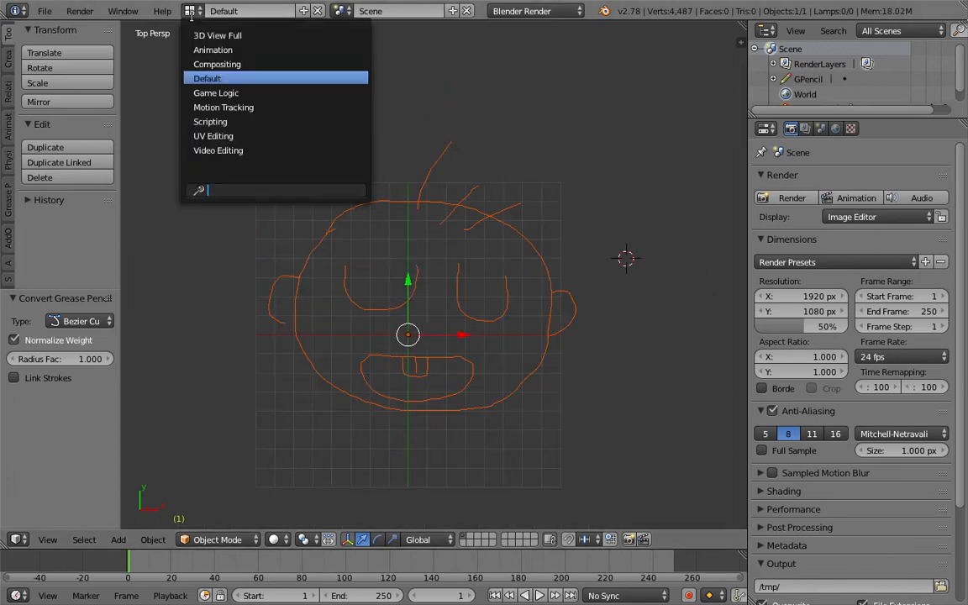
left_click(193, 64)
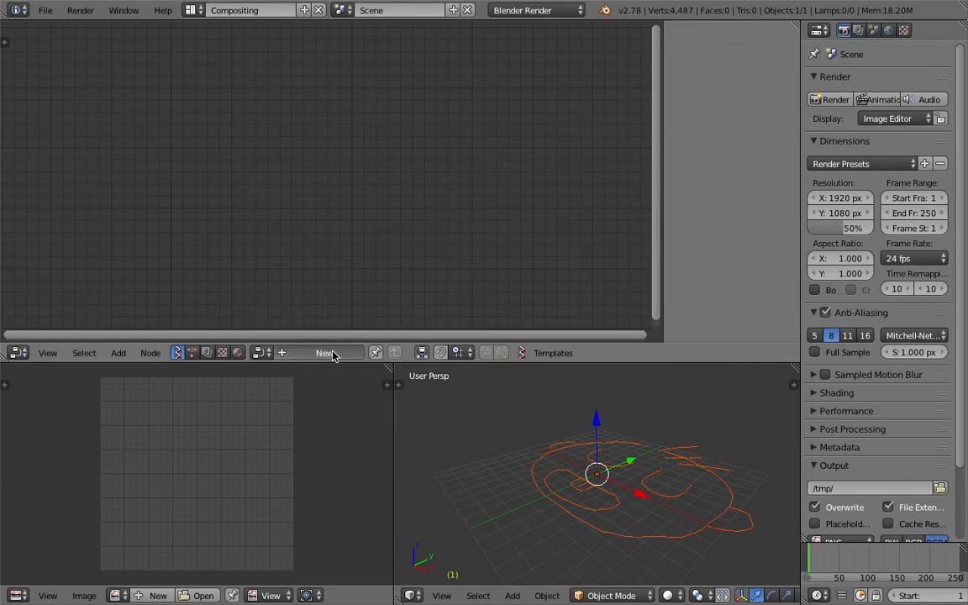
left_click(325, 352)
Merge the 3D view over the image editor and enlarge it upward, leaving empty space beside the face curve
left_click_drag(394, 368, 361, 395)
middle_click_drag(525, 441, 547, 497)
scroll(546, 497, "down", 2)
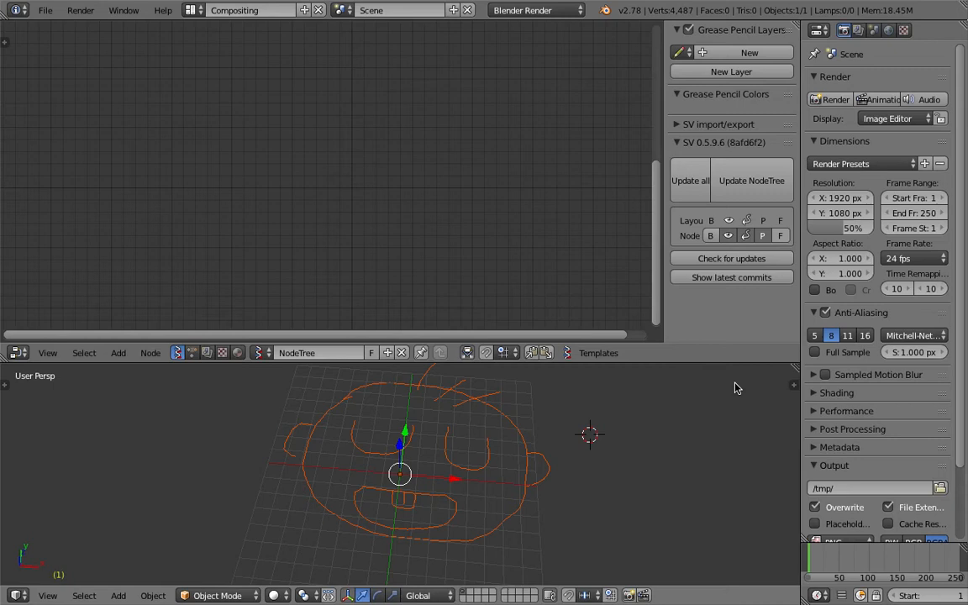
mouse_move(468, 468)
middle_mouse_down()
mouse_move(432, 462)
mouse_move(425, 439)
middle_mouse_up()
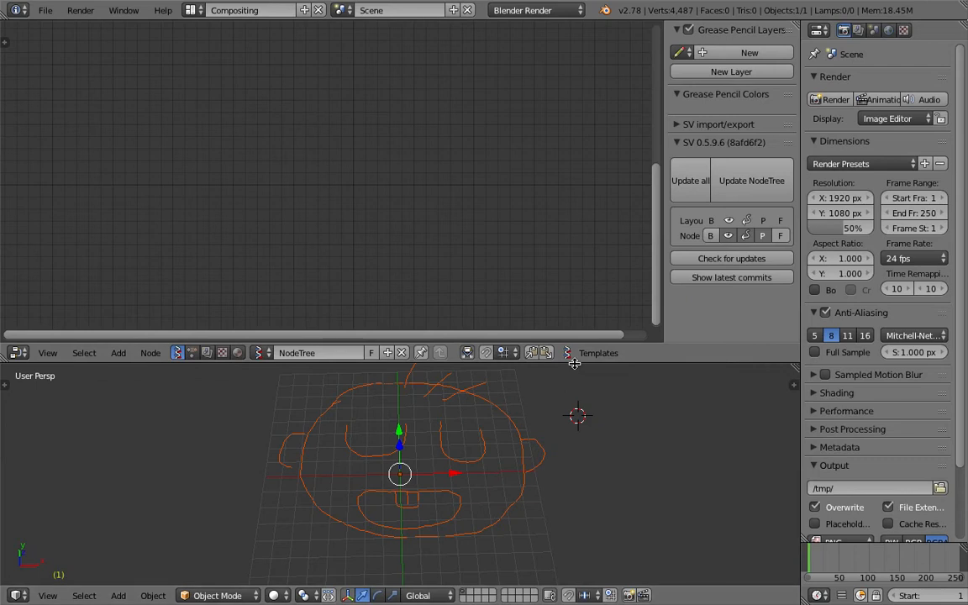
left_click_drag(517, 344, 517, 263)
middle_click_drag(566, 406, 451, 396, "shift")
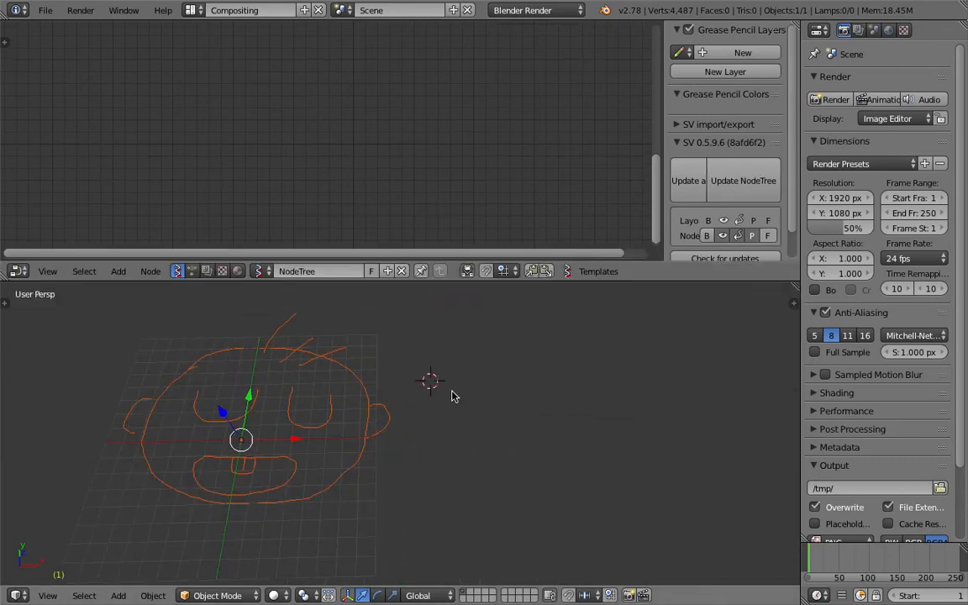
Remove the hidden grease pencil layer of the original face drawing
left_click(793, 302)
left_click(774, 368)
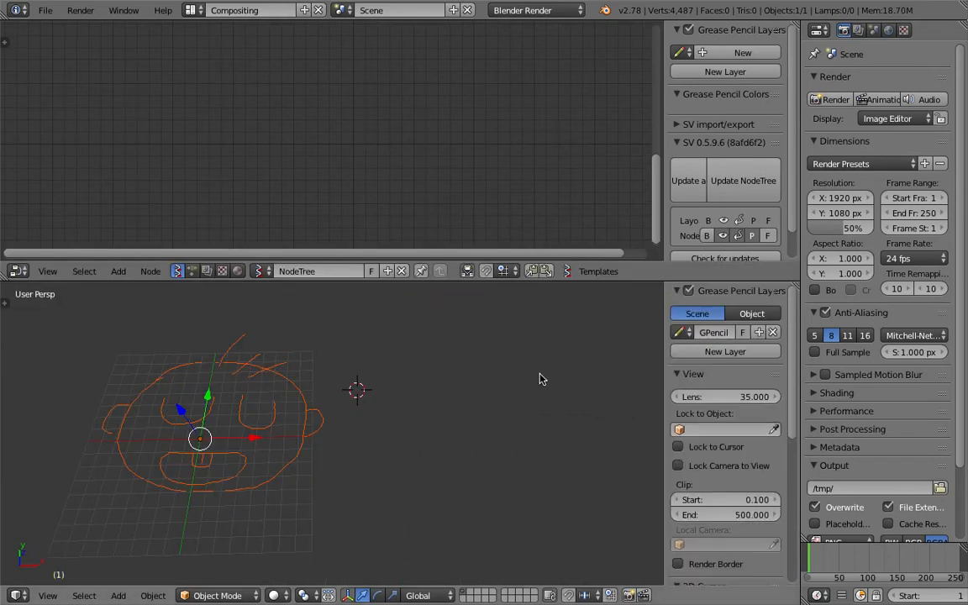
middle_click_drag(409, 370, 407, 381, "shift")
Draw two freehand grease pencil spirals as eyes and a short smile beneath them, beside the face curve
key("d")
mouse_move(426, 368)
left_mouse_down()
mouse_move(432, 337)
mouse_move(411, 391)
mouse_move(422, 395)
left_mouse_up()
mouse_move(495, 348)
left_mouse_down()
mouse_move(487, 332)
mouse_move(503, 392)
left_mouse_up()
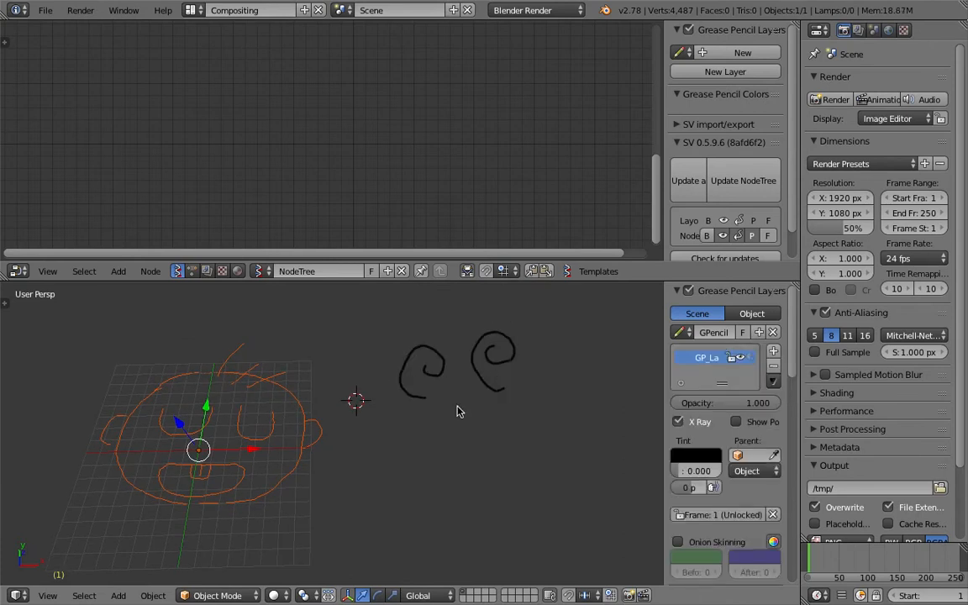
mouse_move(417, 426)
left_mouse_down()
mouse_move(485, 442)
mouse_move(514, 419)
left_mouse_up()
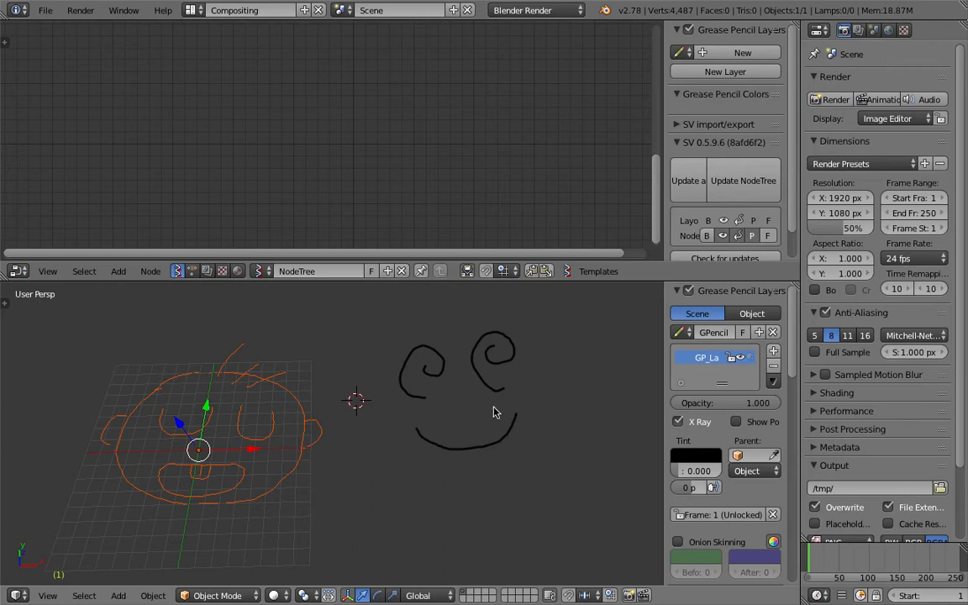
key("ctrl+z")
mouse_move(432, 415)
left_mouse_down()
mouse_move(456, 426)
mouse_move(505, 404)
left_mouse_up()
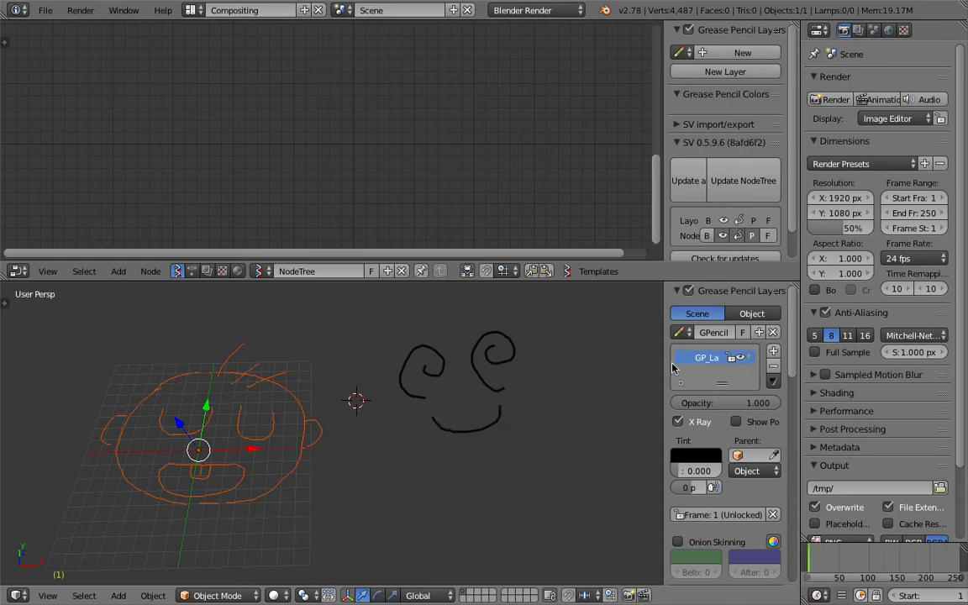
Convert the grease pencil spirals and smile to a curve object
key("space")
type("conver")
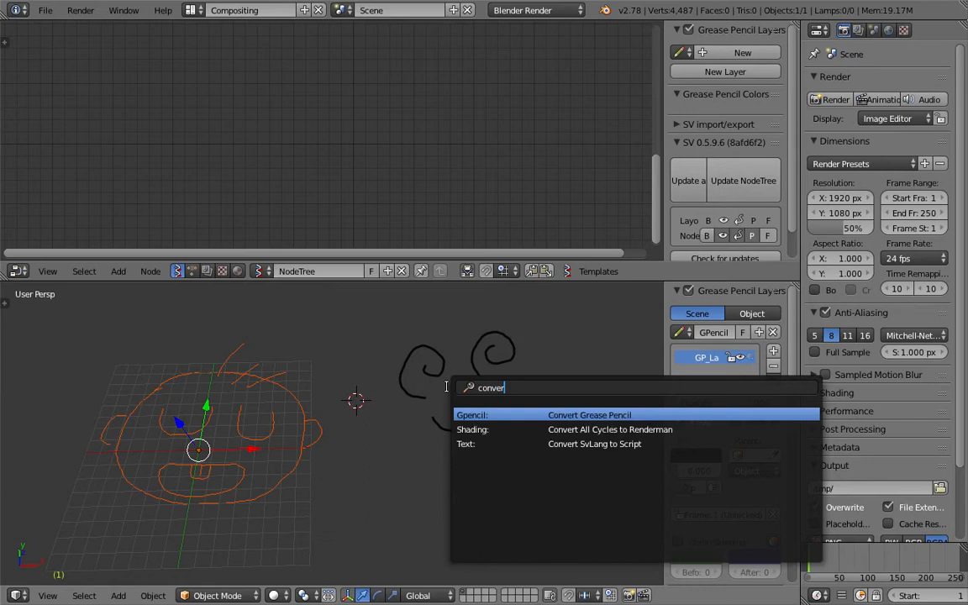
left_click(497, 412)
left_click(488, 411)
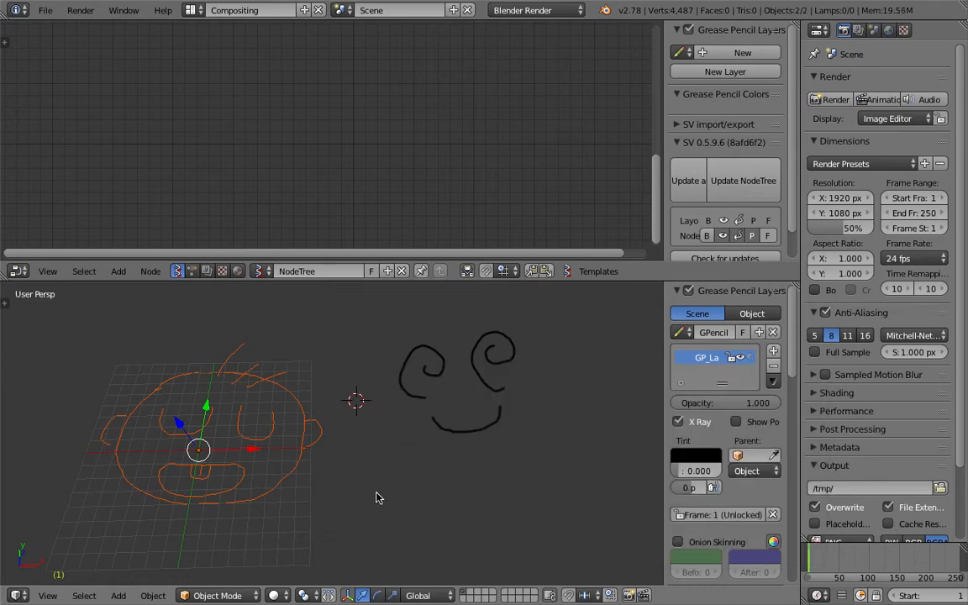
Select only the new spiral-and-smile curve and move it below its grease pencil strokes
key("a")
key("a")
right_click(442, 365)
key("g")
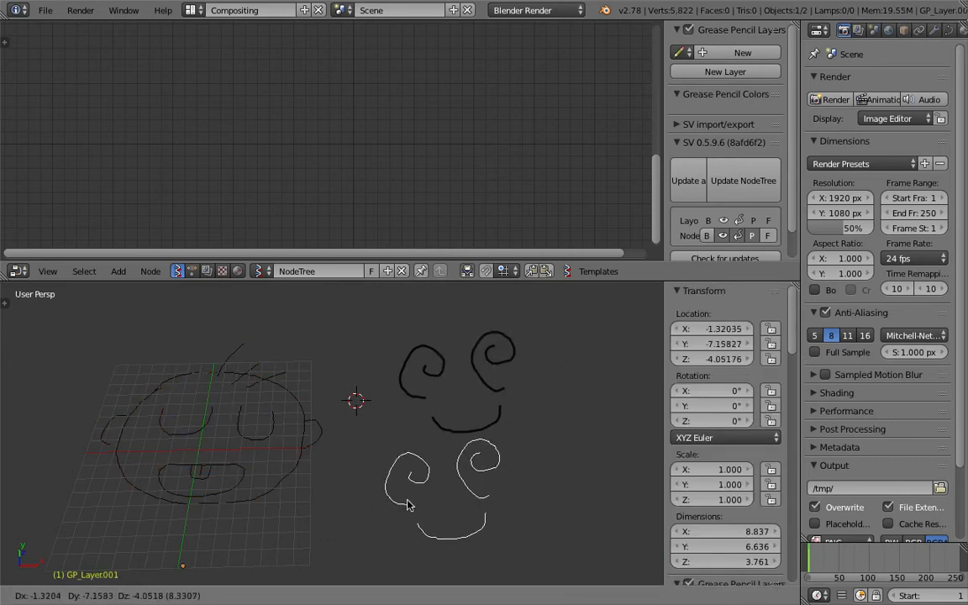
left_click(407, 502)
Remove the leftover grease pencil layer and move the spiral-and-smile curve back up beside the face
scroll(688, 366, "down", 5)
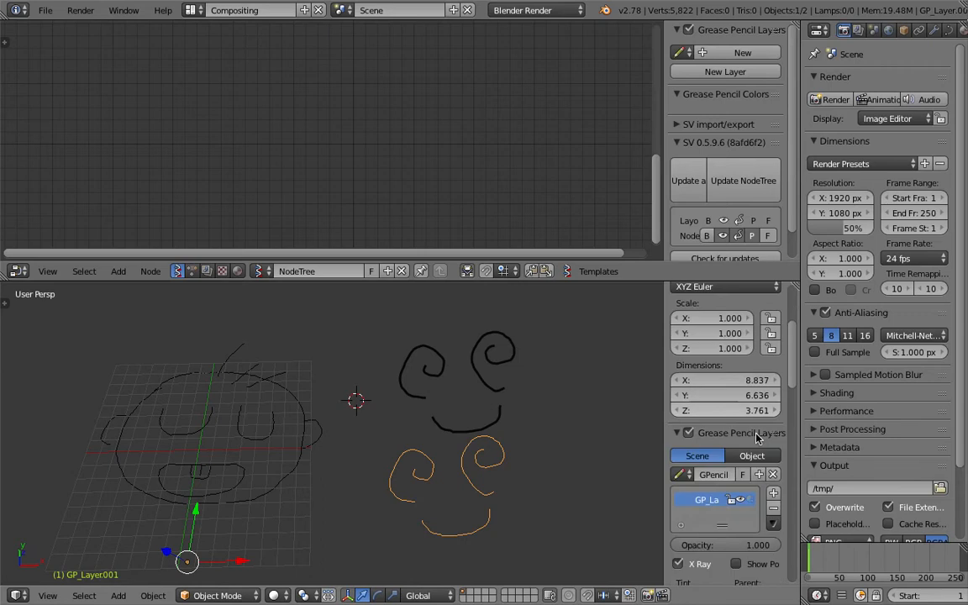
left_click(773, 507)
mouse_move(624, 479)
middle_mouse_down()
mouse_move(526, 442)
mouse_move(551, 371)
middle_mouse_up()
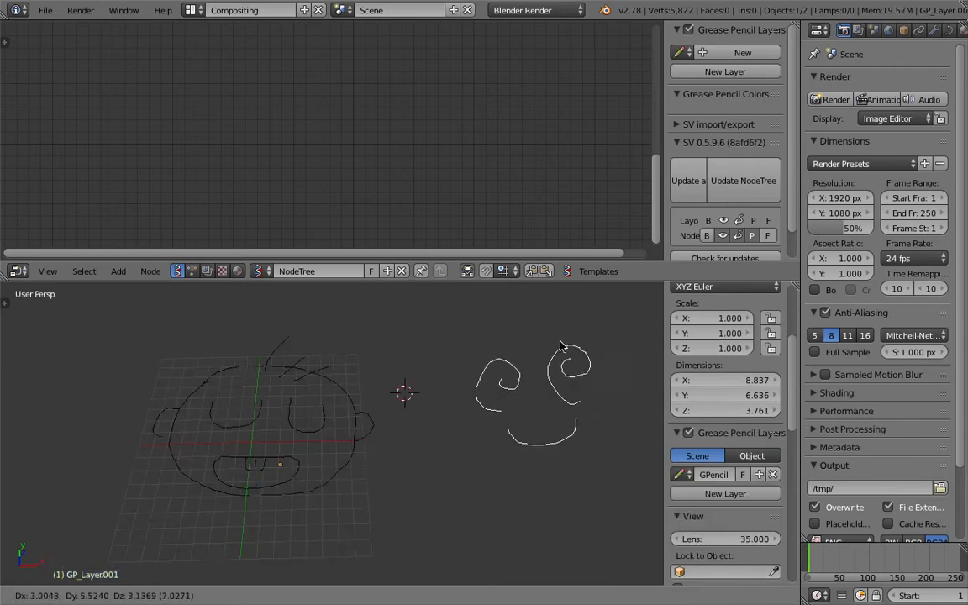
right_click(342, 385)
right_click(520, 372)
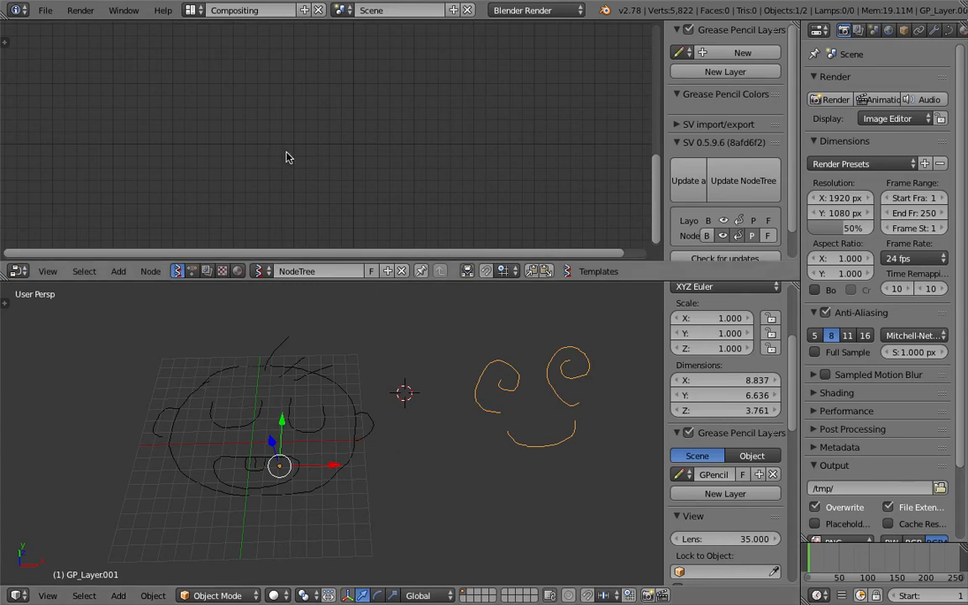
key("g")
right_click(506, 408)
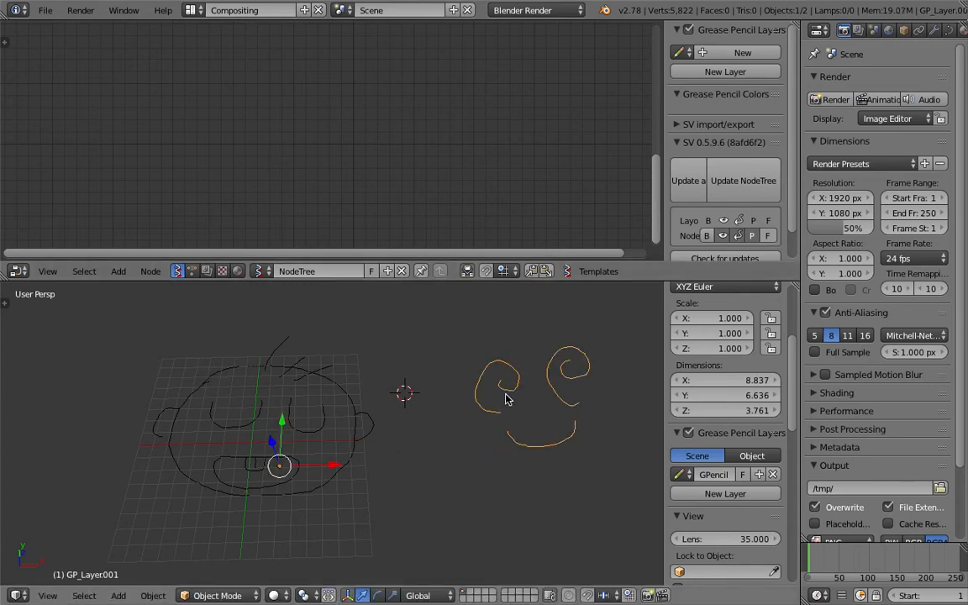
Add an Objects in mk3 node to the node tree and load the selected spiral-and-smile curve into it
key("space")
type("obje")
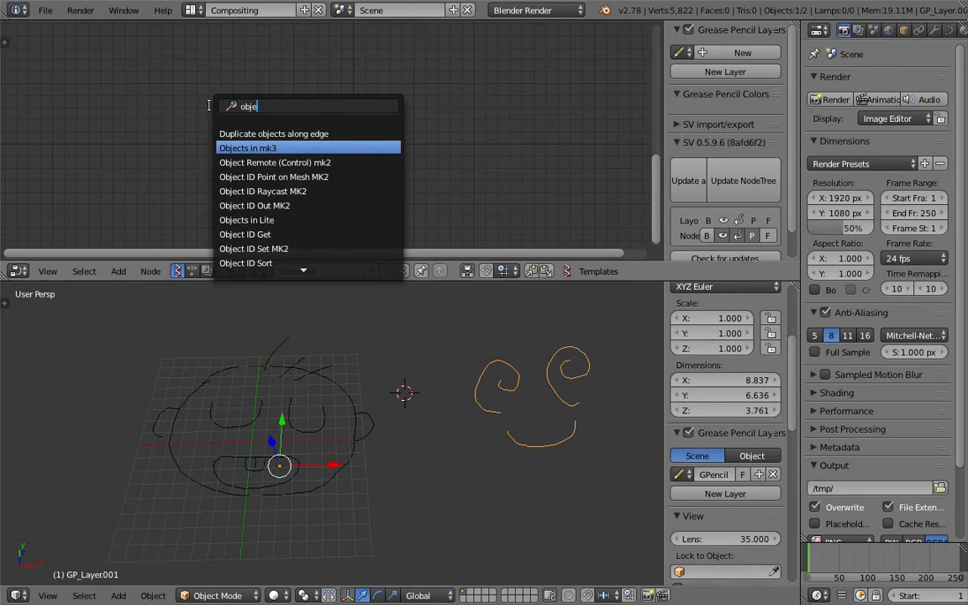
key("Return")
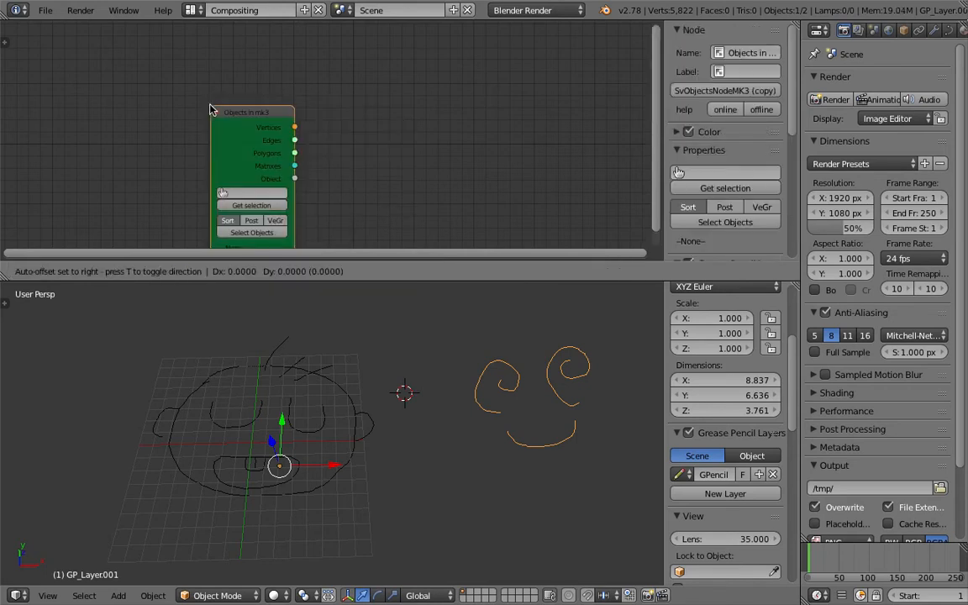
left_click(202, 55)
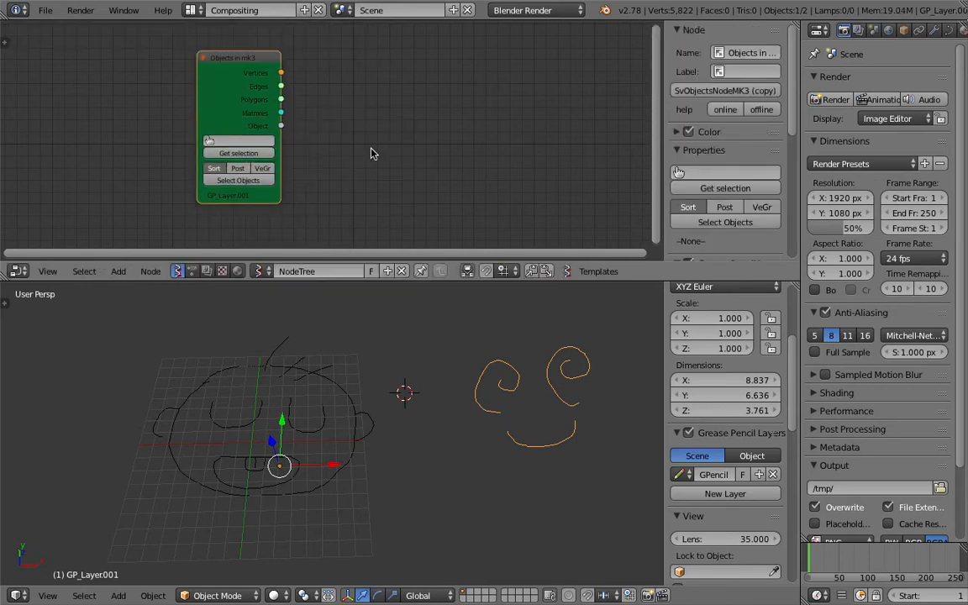
Add a Viewer Draw node and feed it the vertices and edges from the Objects in mk3 node
key("space")
type("view")
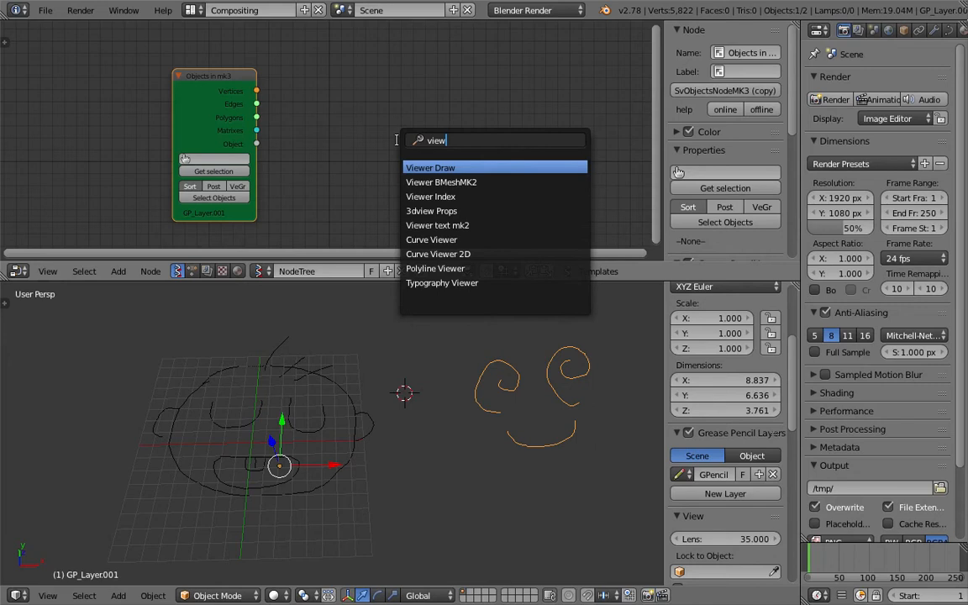
key("Return")
left_click(445, 80)
left_click_drag(256, 91, 430, 163)
mouse_move(257, 116)
left_mouse_down()
mouse_move(391, 152)
mouse_move(395, 159)
mouse_move(357, 143)
mouse_move(429, 175)
left_mouse_up()
Compare the position of the drawn preview with the original spiral-and-smile curve and save the file
middle_click_drag(519, 416, 484, 430, "shift")
key("g")
right_click(486, 385)
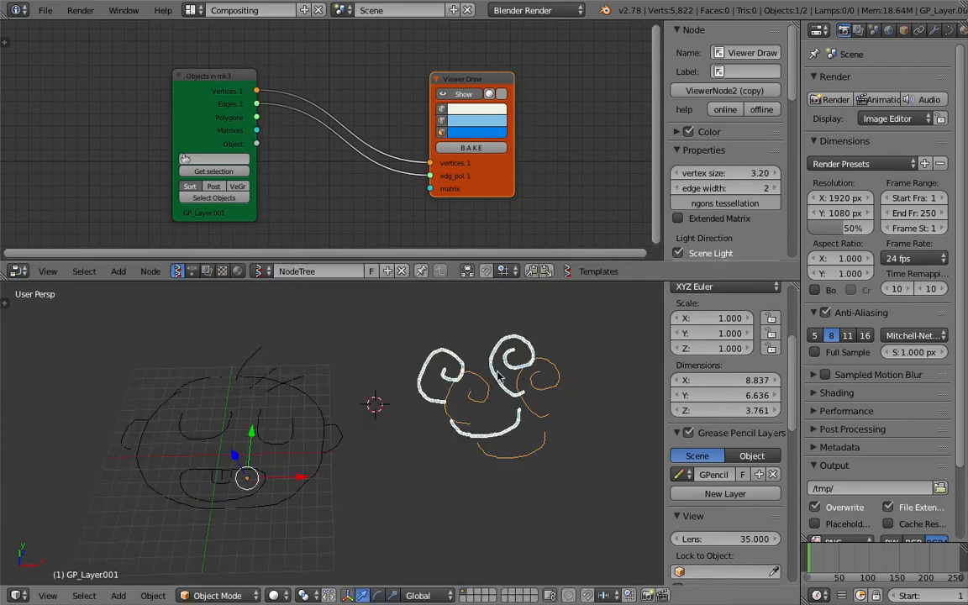
middle_click_drag(487, 385, 430, 406, "shift")
scroll(451, 408, "up", 3)
scroll(450, 409, "down", 2)
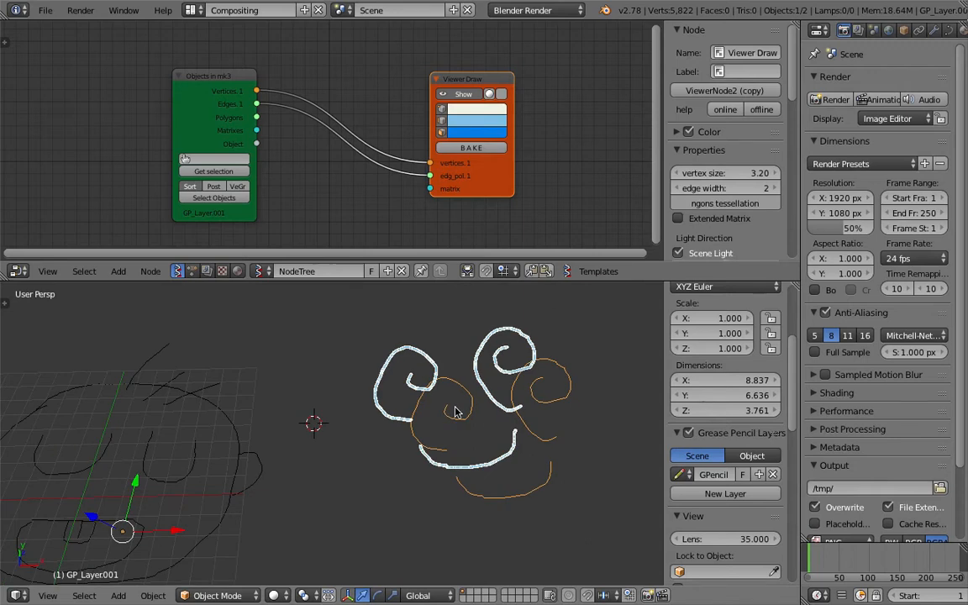
scroll(500, 392, "down", 2)
key("ctrl+s")
left_click(473, 368)
Insert a Matrix Apply node between Objects in mk3 and Viewer Draw, and connect the object's Matrixes output to it
left_click_drag(508, 78, 570, 67)
key("shift+a")
left_click(336, 80)
type("appl")
key("Return")
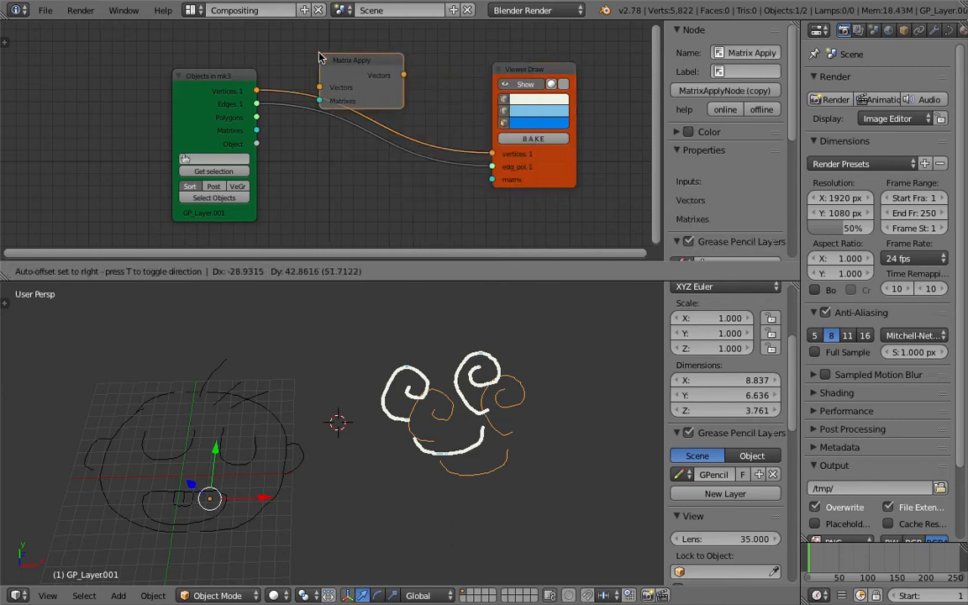
left_click(257, 78)
left_click_drag(257, 130, 306, 101)
left_click_drag(371, 97, 355, 77)
Inspect the preview's alignment with the spiral-and-smile curve up close and save the file
scroll(490, 396, "up", 5)
scroll(491, 396, "down", 4)
middle_click_drag(507, 409, 404, 403, "shift")
scroll(411, 397, "up", 5)
scroll(411, 397, "down", 7)
scroll(412, 399, "up", 2)
key("ctrl+s")
left_click(413, 403)
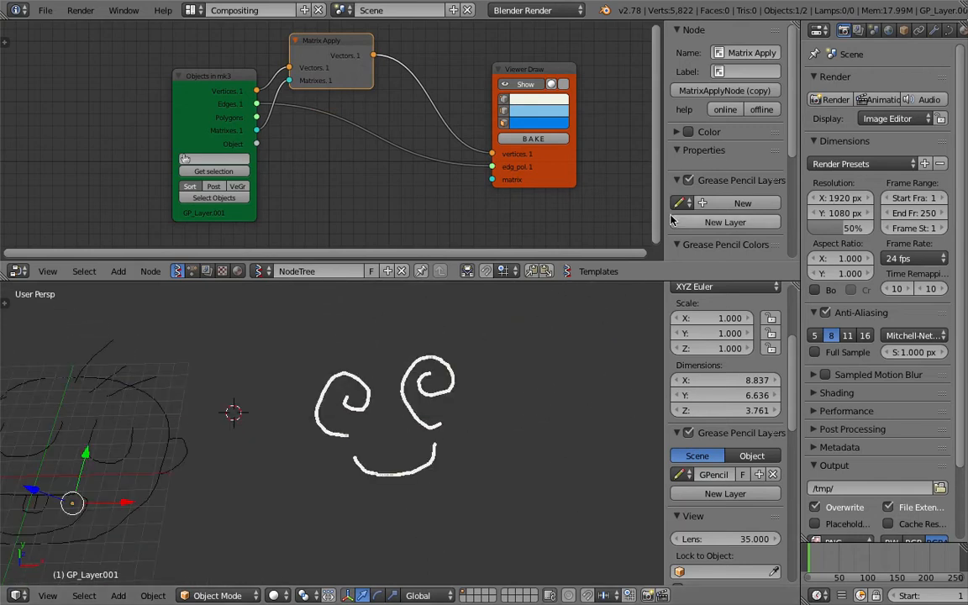
Enlarge the node editor area and move the Viewer Draw node farther away from Matrix Apply
left_click_drag(801, 196, 854, 196)
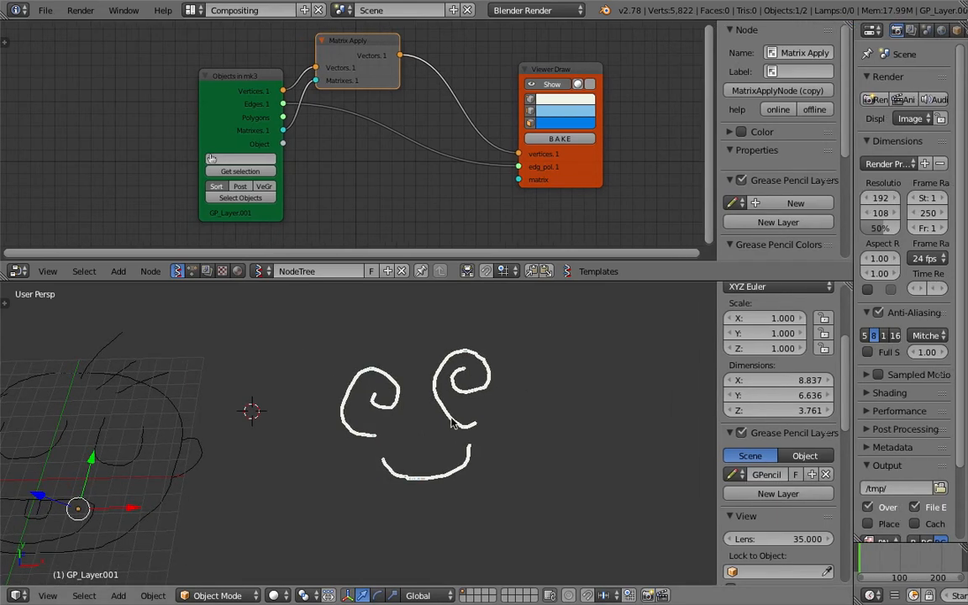
middle_click_drag(399, 145, 361, 158)
left_click_drag(541, 181, 601, 172)
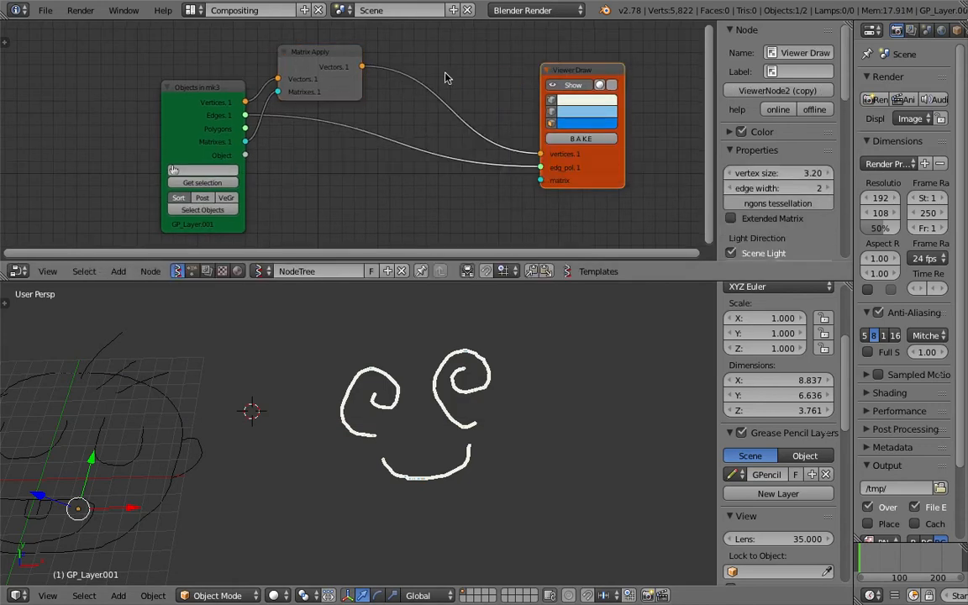
middle_click_drag(439, 75, 365, 70)
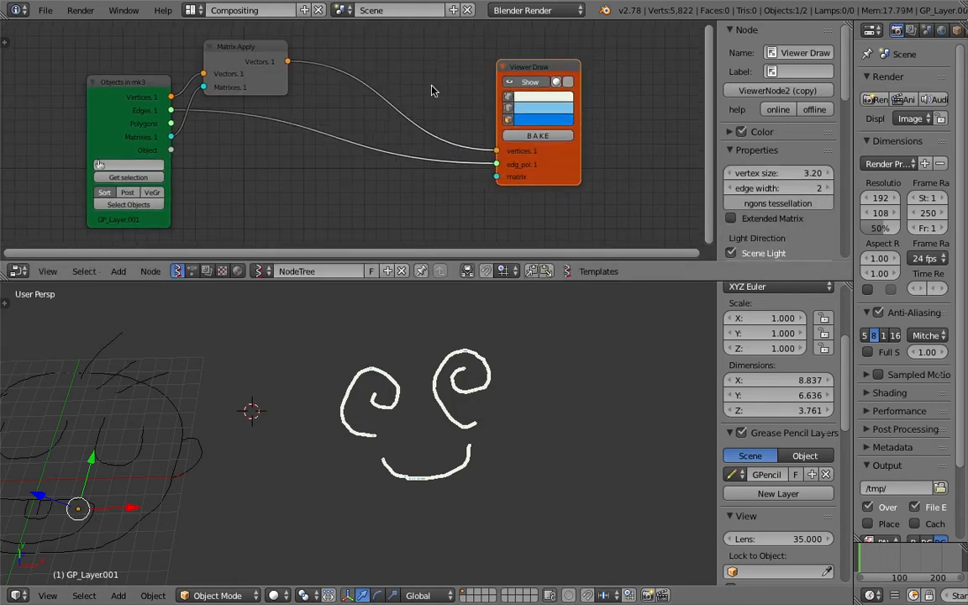
scroll(454, 202, "down", 1)
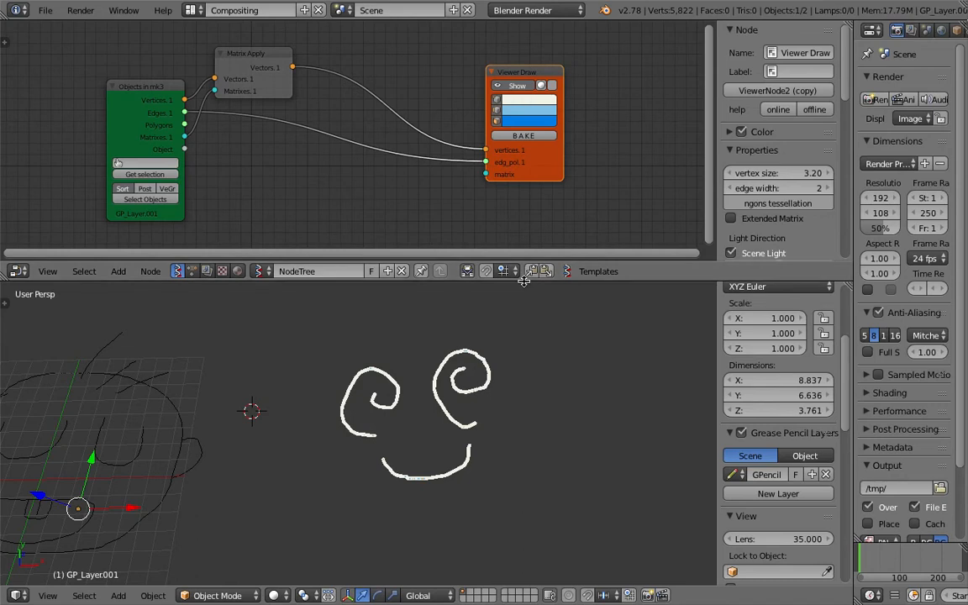
left_click_drag(523, 282, 523, 315)
Insert a Vector Interpolation mk3 node into the link between Matrix Apply and Viewer Draw, leaving room between the nodes
key("space")
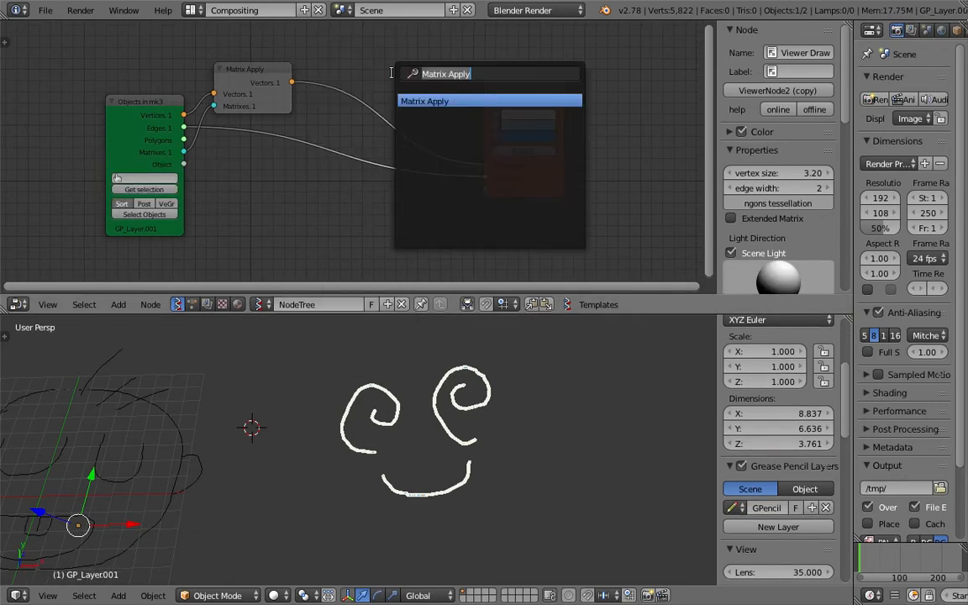
type("vector i")
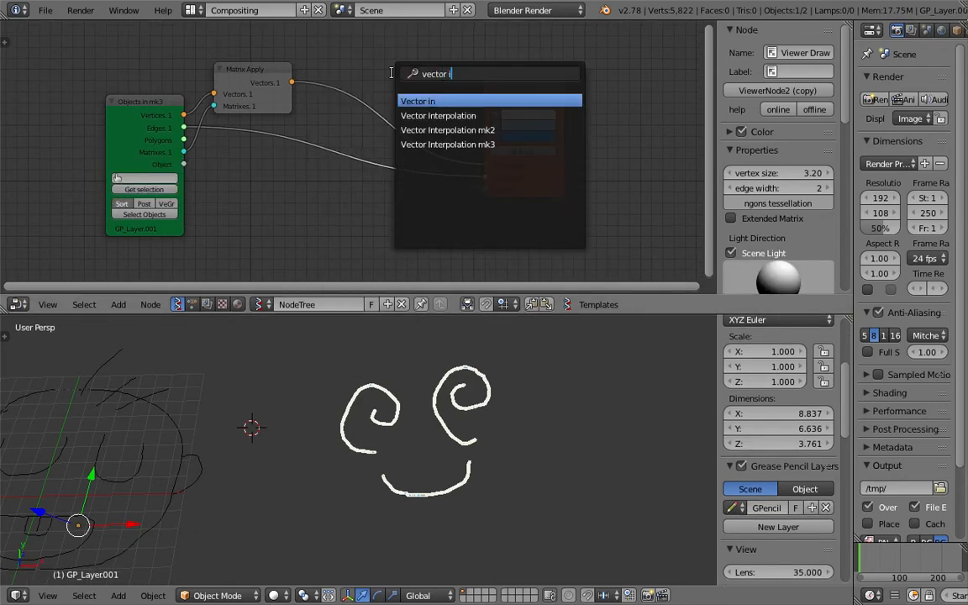
key("Down")
key("Down")
key("Down")
key("Return")
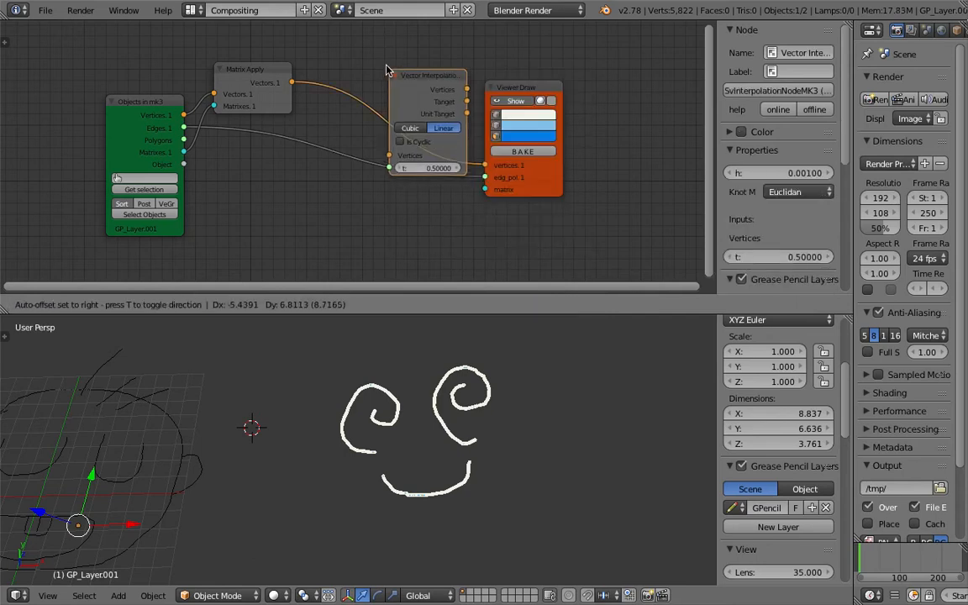
left_click(365, 52)
left_click_drag(496, 89, 523, 92)
Add a Range Float node below Matrix Apply and switch it to Count mode
key("shift+a")
left_click(307, 209)
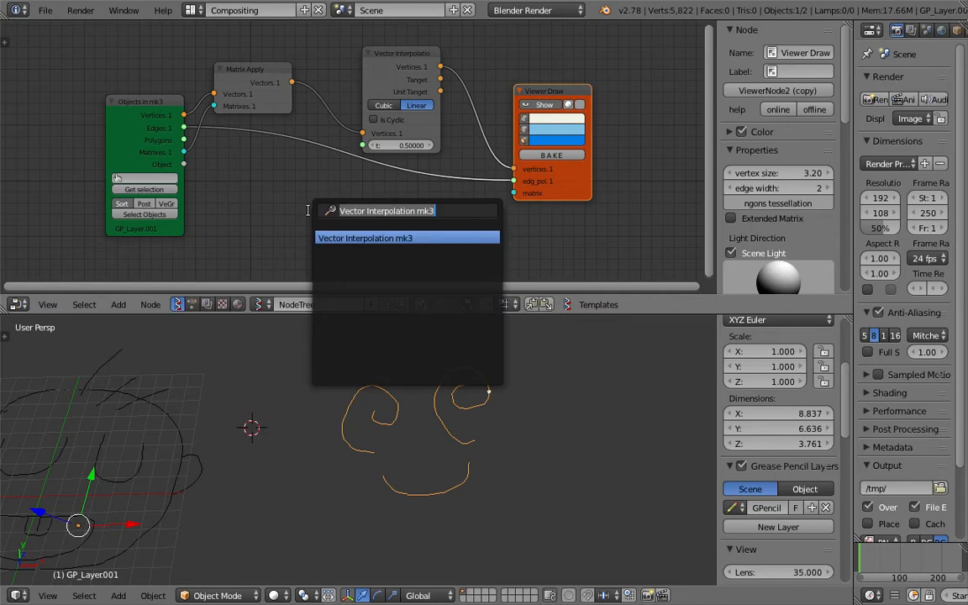
type("range f")
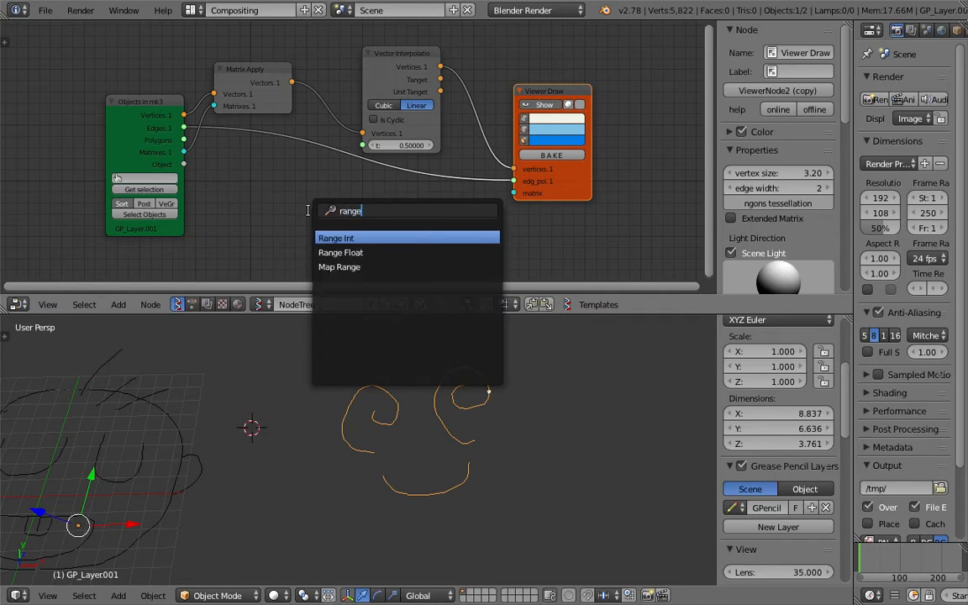
key("Return")
left_click(237, 165)
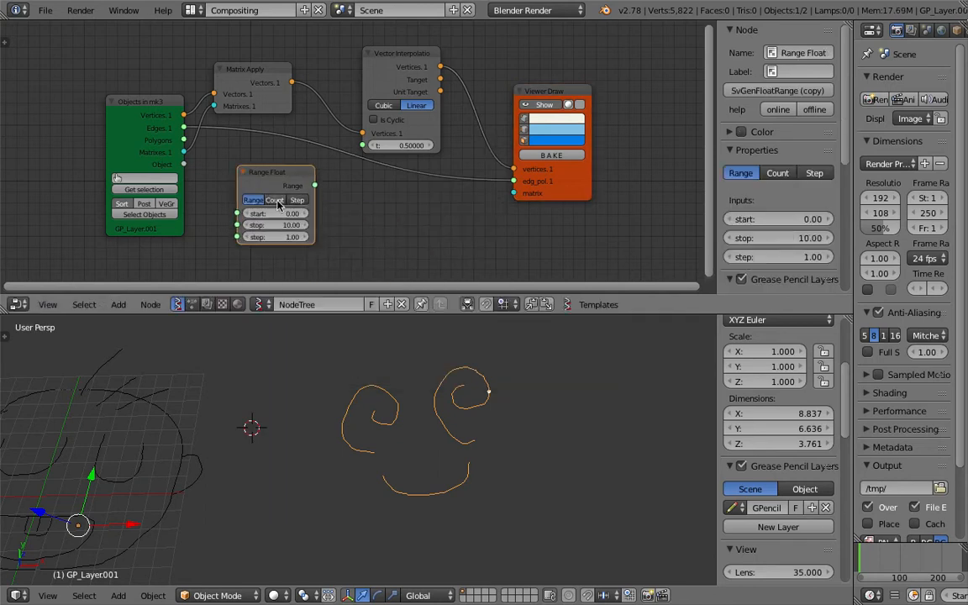
left_click(275, 200)
left_click_drag(315, 185, 318, 208)
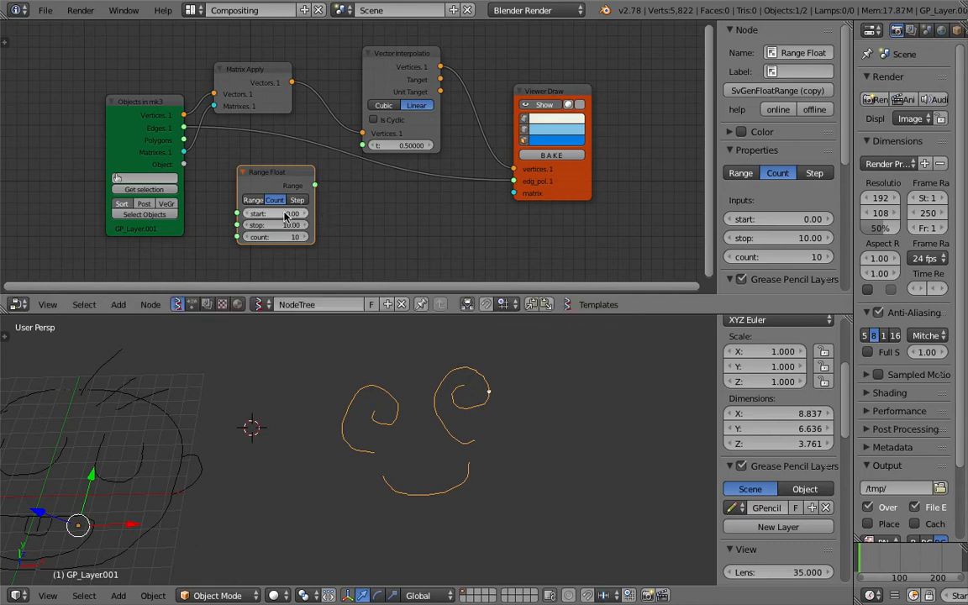
Set the Range Float stop to 1 and count to 43, and connect its Range output to the interpolation's t input
left_click(277, 225)
type("1")
key("Return")
left_click_drag(315, 185, 362, 145)
left_click_drag(283, 241, 328, 216)
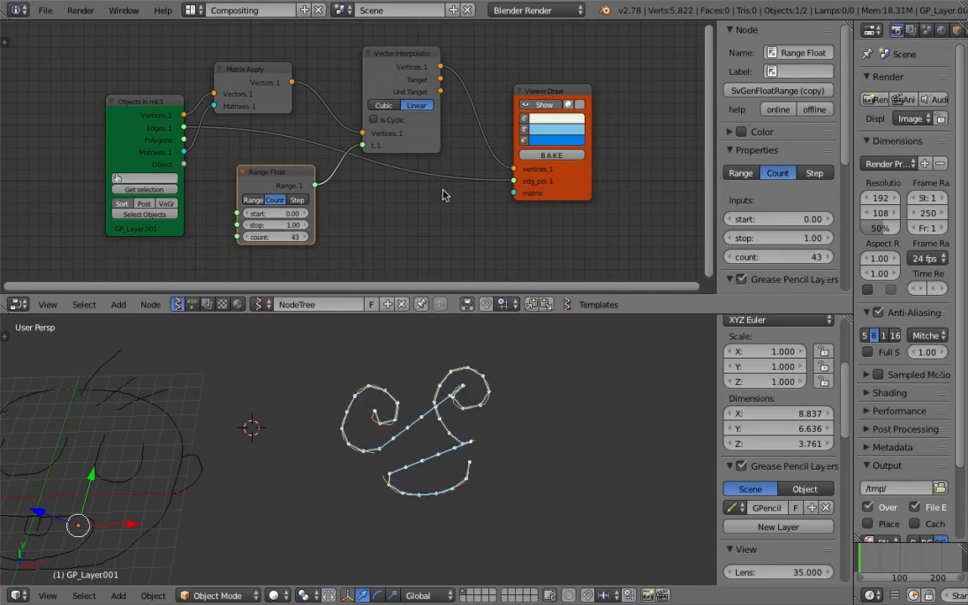
Cut the edges link into Viewer Draw and set the Range Float count to 122
right_click_drag(462, 156, 425, 237, "ctrl")
left_click_drag(283, 241, 334, 241)
Widen the Vector Interpolation mk3 node and move Viewer Draw clear of it
left_click(373, 59)
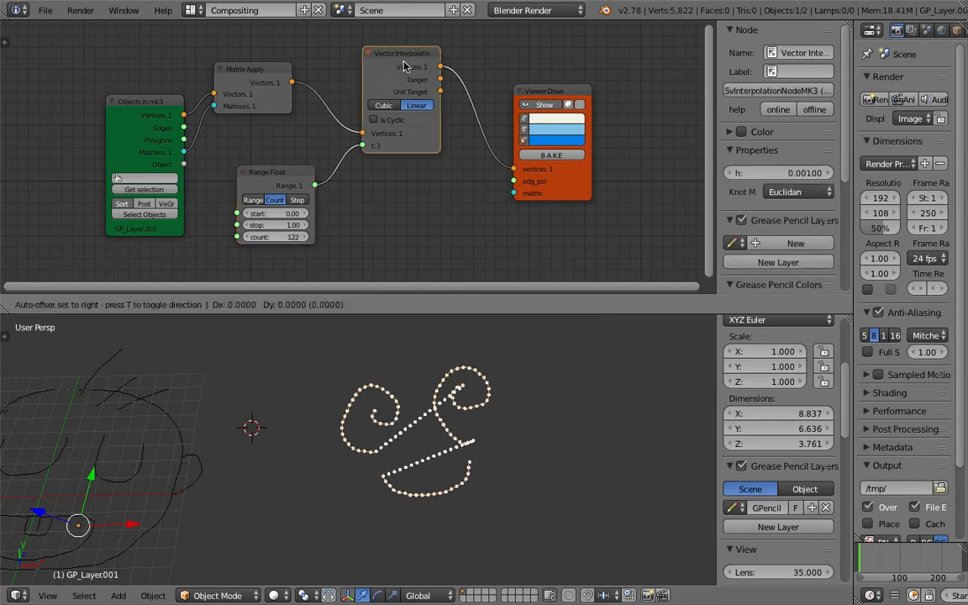
left_click_drag(439, 110, 469, 110)
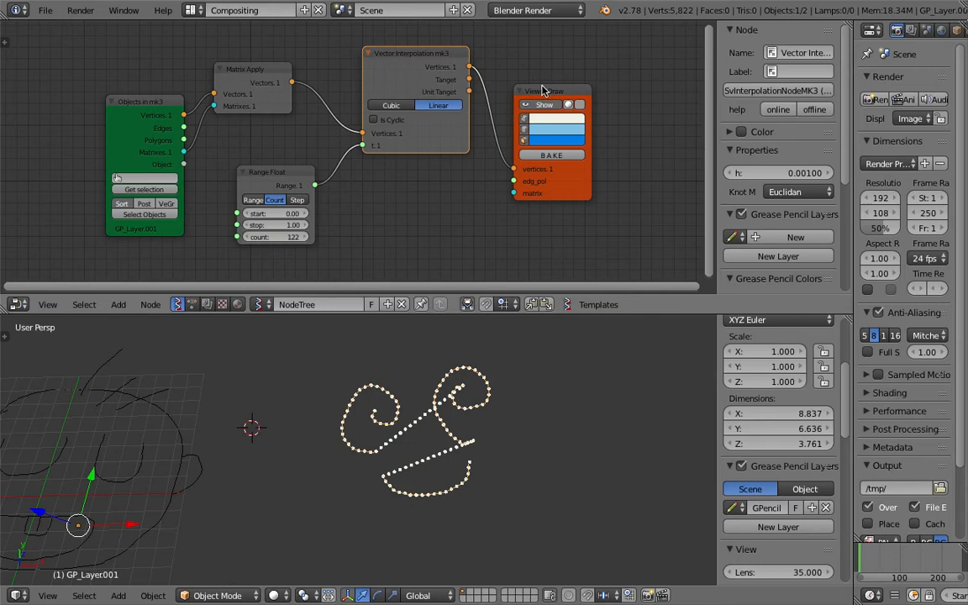
left_click_drag(548, 91, 585, 83)
scroll(382, 382, "up", 1)
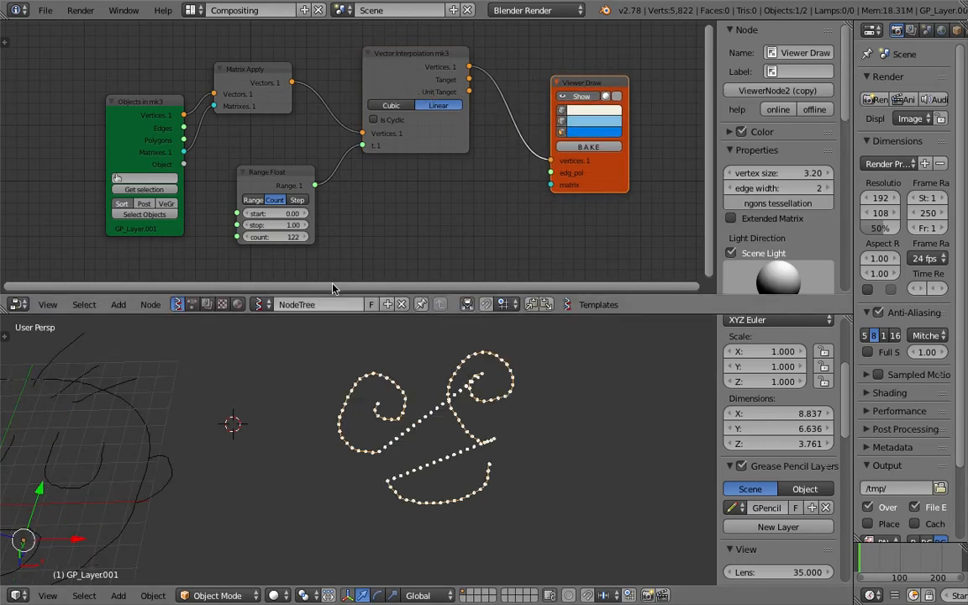
Set the Range Float count to 159 and save the file
left_click_drag(284, 236, 308, 237)
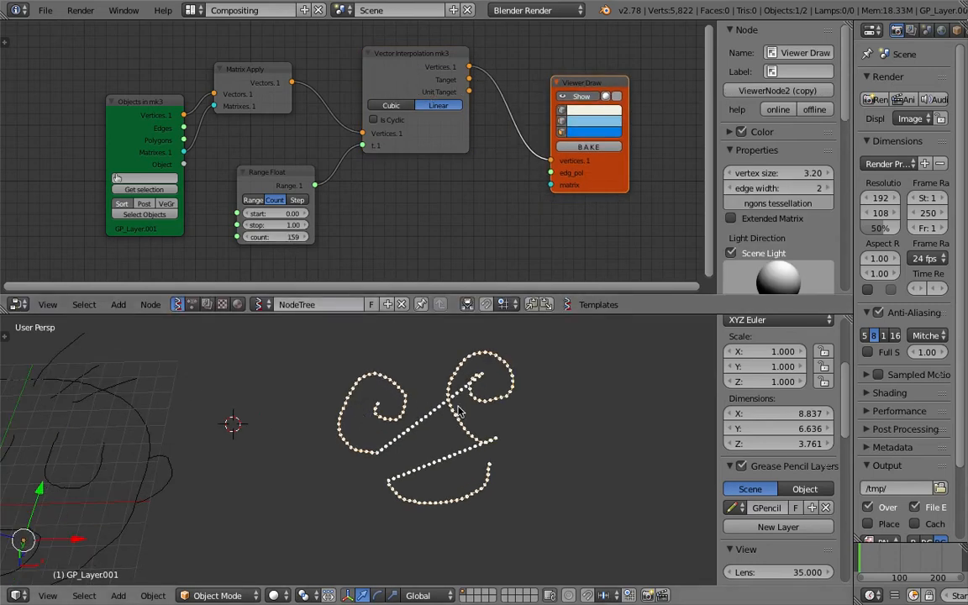
left_click(395, 61)
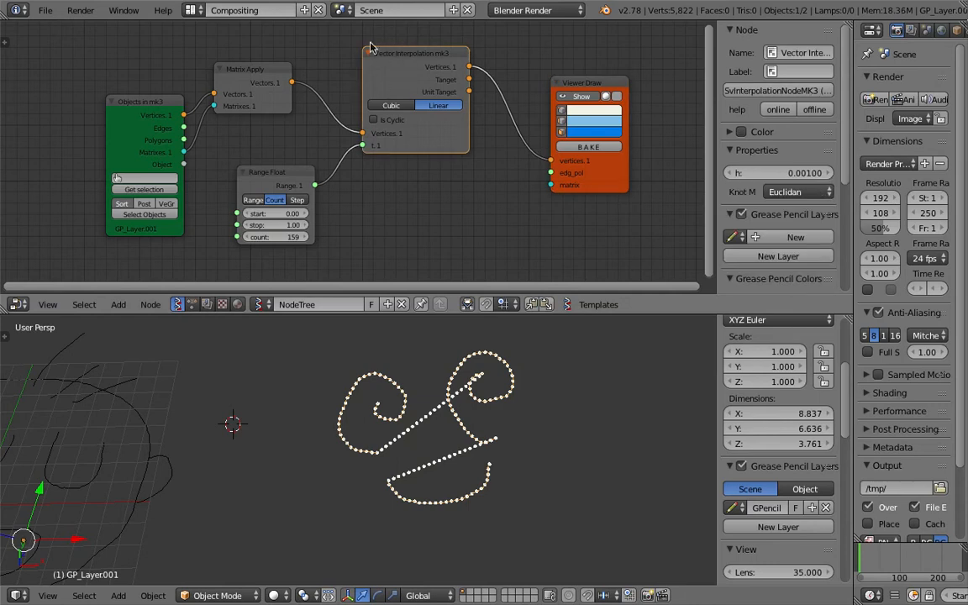
middle_click_drag(419, 71, 427, 74)
key("ctrl+s")
left_click(434, 78)
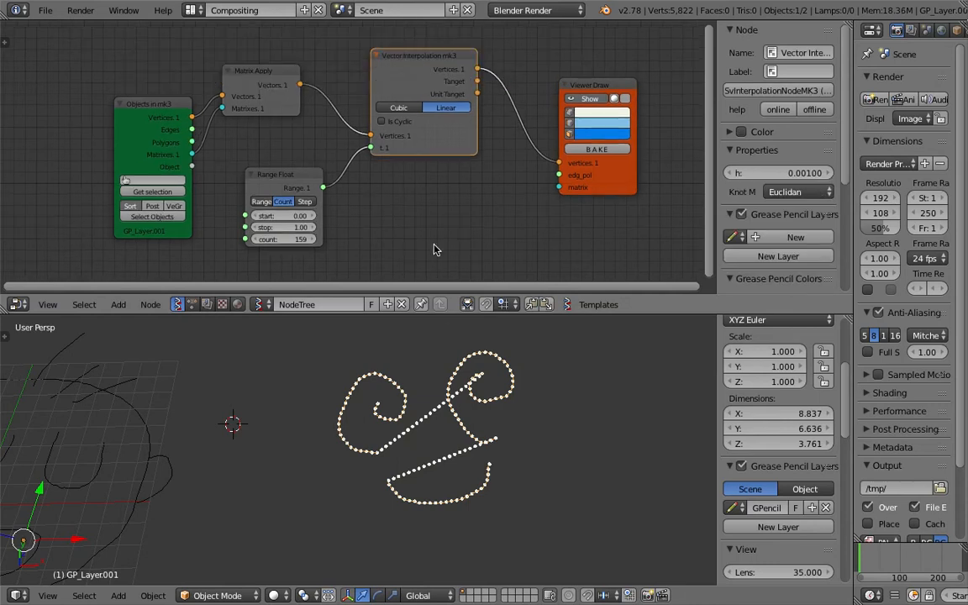
Spread the nodes to open a gap between Matrix Apply and Vector Interpolation mk3, and save the file
middle_click_drag(433, 245, 455, 234)
left_click_drag(174, 101, 41, 102)
key("ctrl+s")
left_click(42, 102)
left_click_drag(286, 59, 187, 56)
left_click_drag(449, 121, 491, 126)
left_click_drag(318, 164, 315, 196)
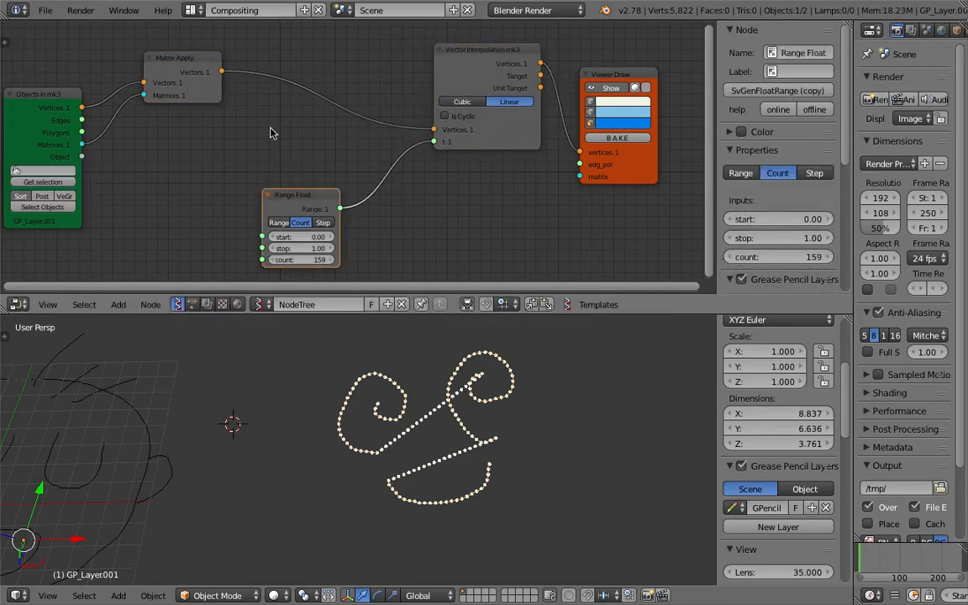
Insert a Separate Loose Parts MK2 node between Matrix Apply and Vector Interpolation mk3 and connect the object's Edges to its Poly Egde input
key("alt+space")
type("sepa")
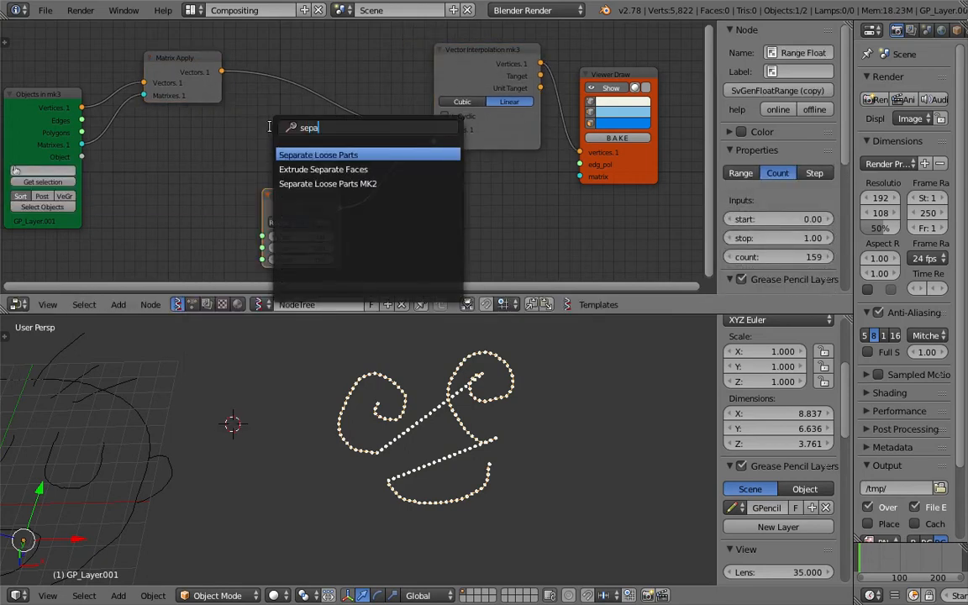
key("Down")
key("Down")
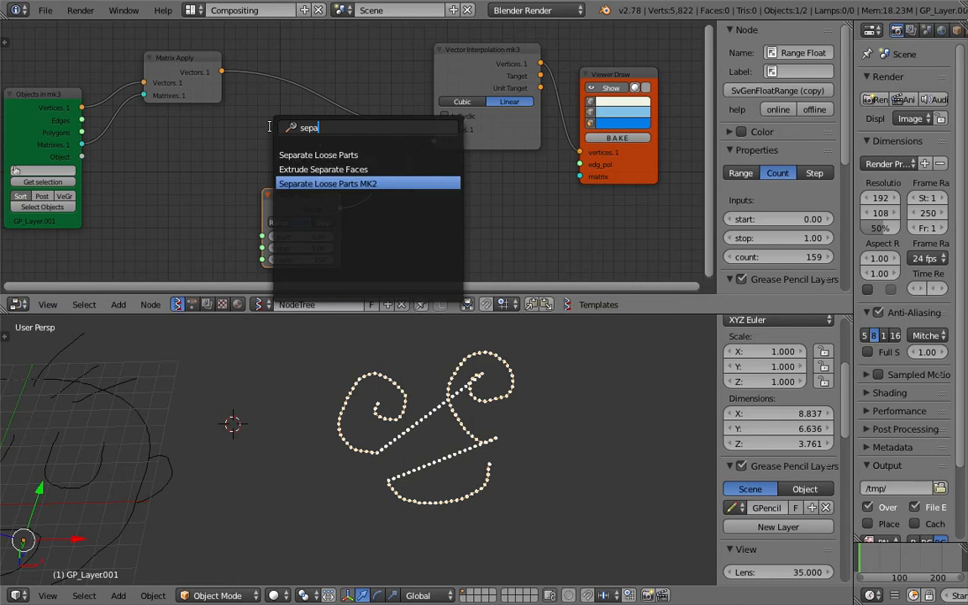
key("Return")
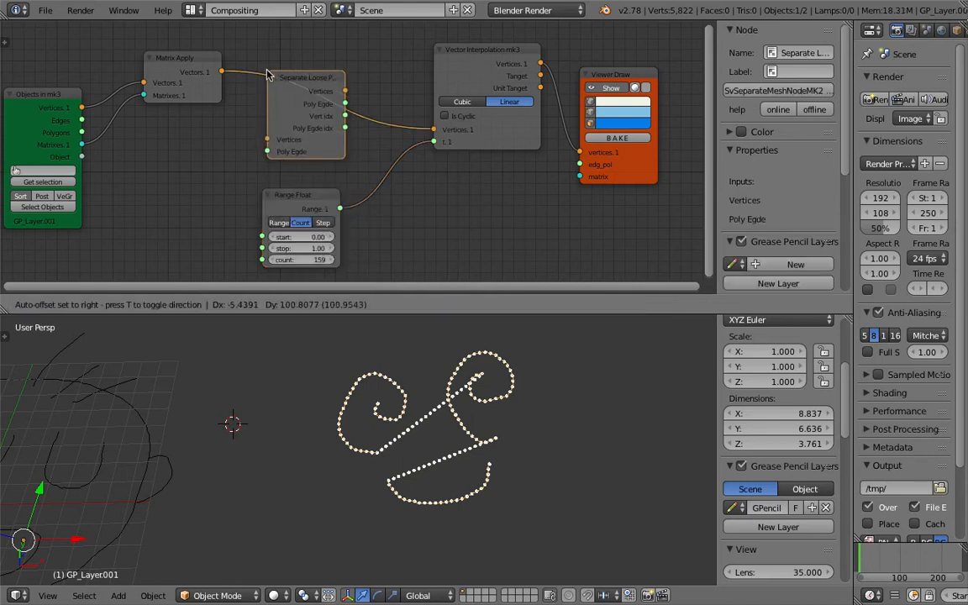
left_click(269, 76)
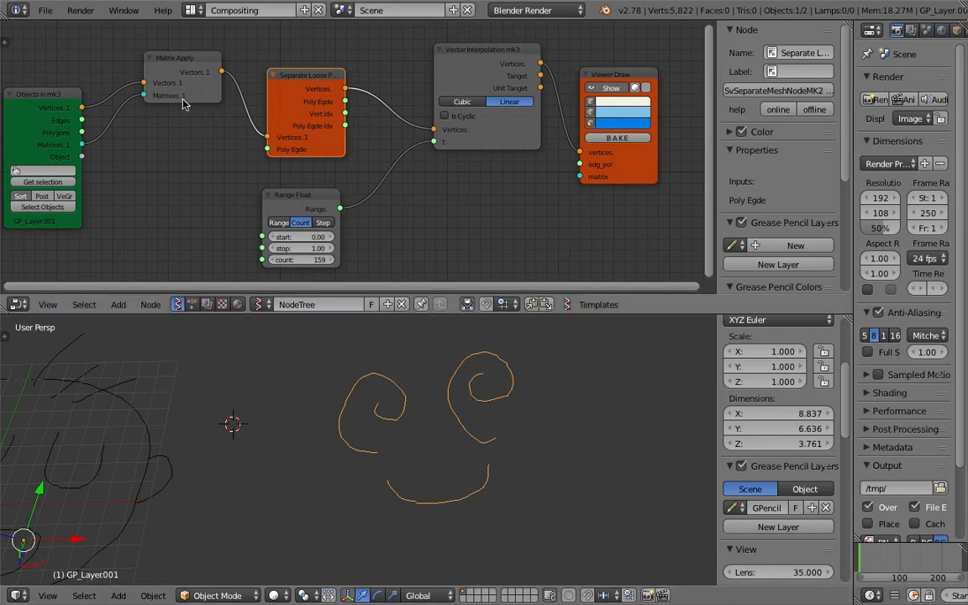
left_click_drag(81, 121, 266, 149)
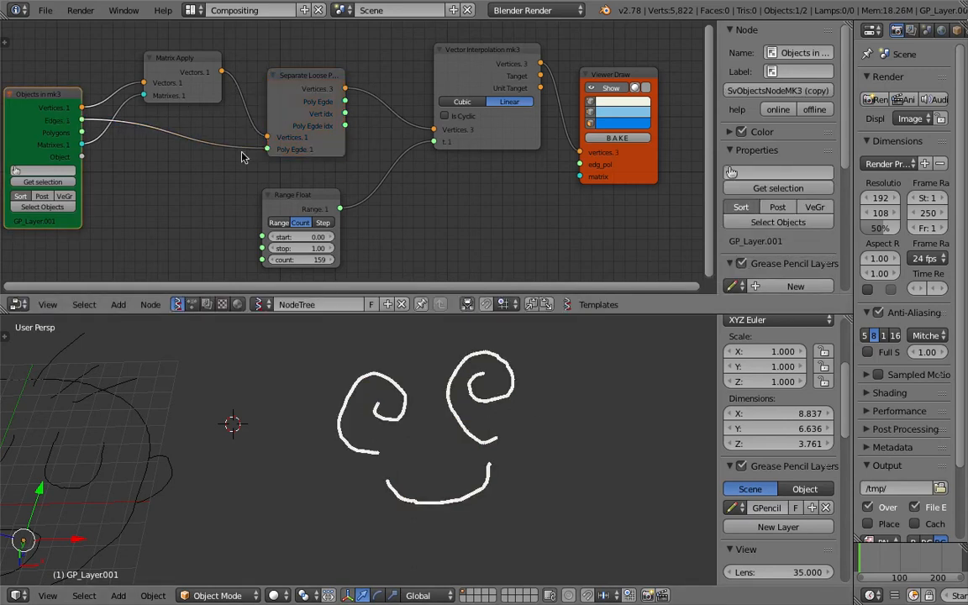
left_click(304, 74)
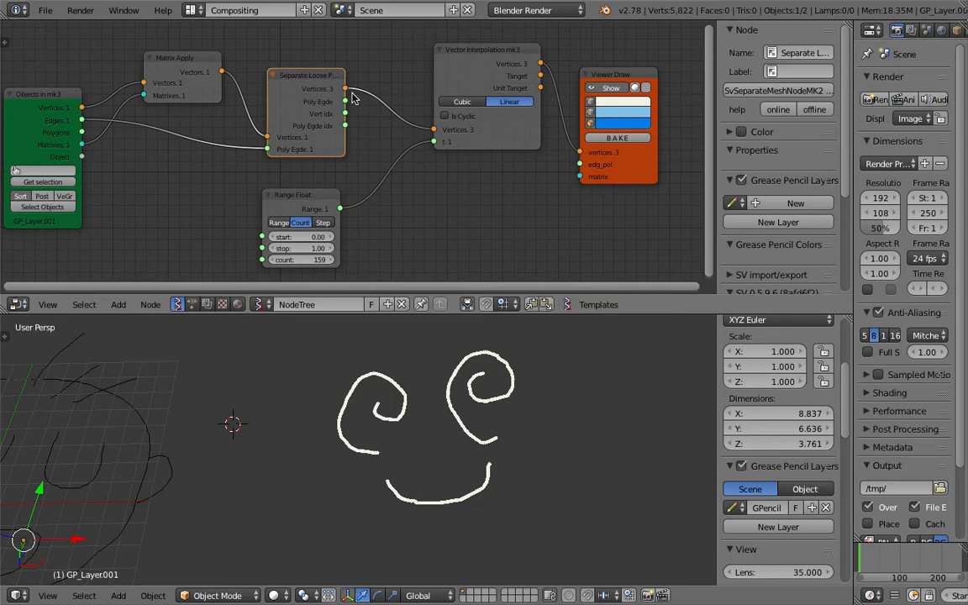
Set the Range Float count to 26 to space the points farther apart along each stroke
left_click_drag(299, 259, 262, 259)
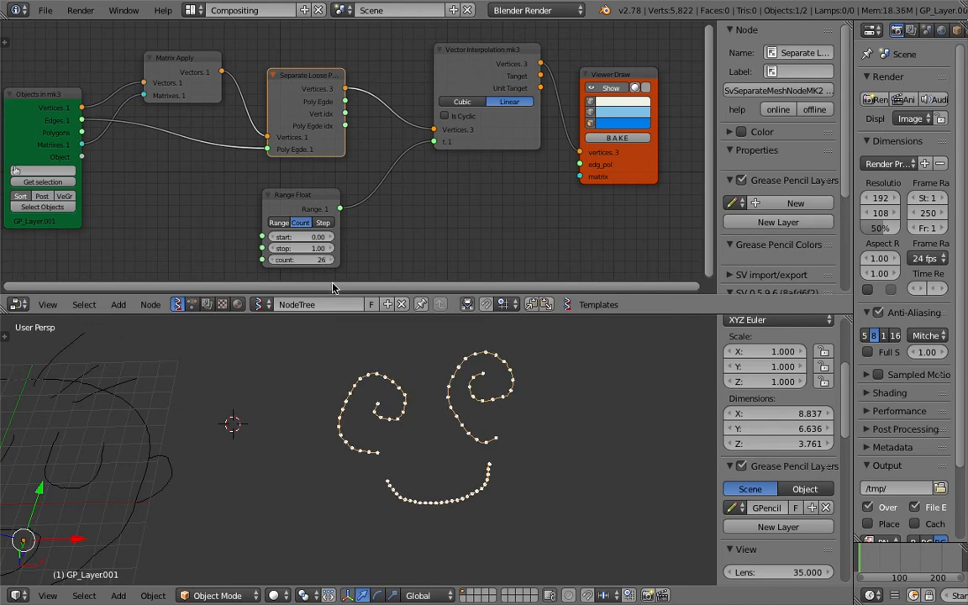
middle_click_drag(339, 260, 352, 242)
mouse_move(352, 242)
left_mouse_down()
mouse_move(361, 242)
mouse_move(352, 242)
left_mouse_up()
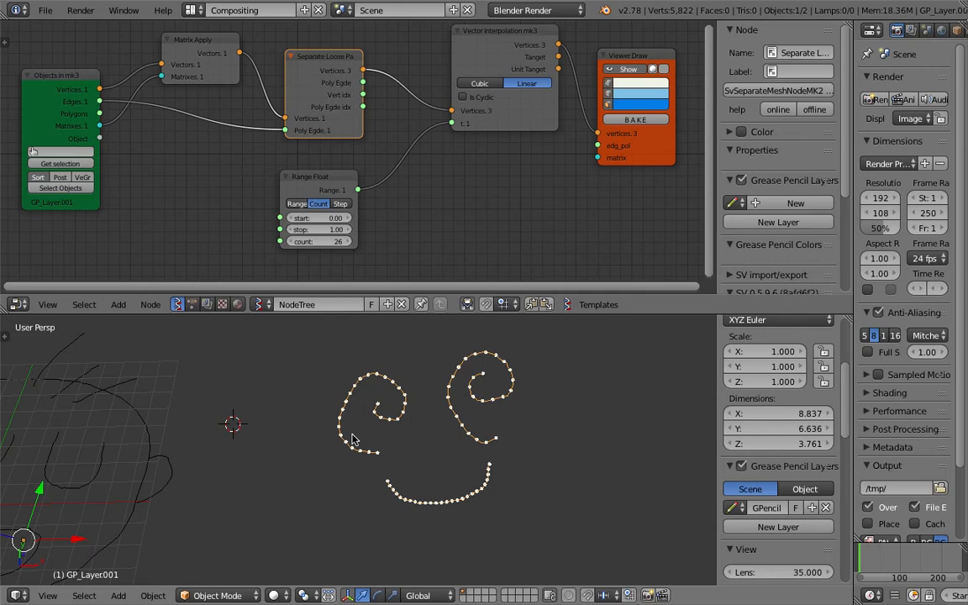
Set the Range Float count to 30 and save the file
left_click_drag(325, 244, 352, 243)
middle_click_drag(414, 225, 437, 176)
scroll(437, 176, "up", 1)
scroll(437, 177, "up", 2)
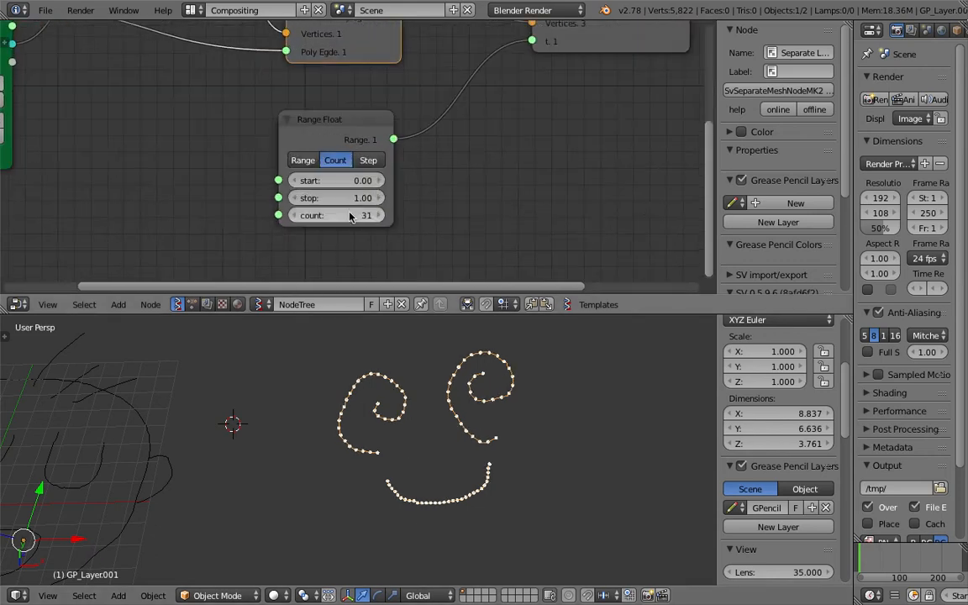
left_click(362, 225)
left_click(283, 245)
left_click(288, 227)
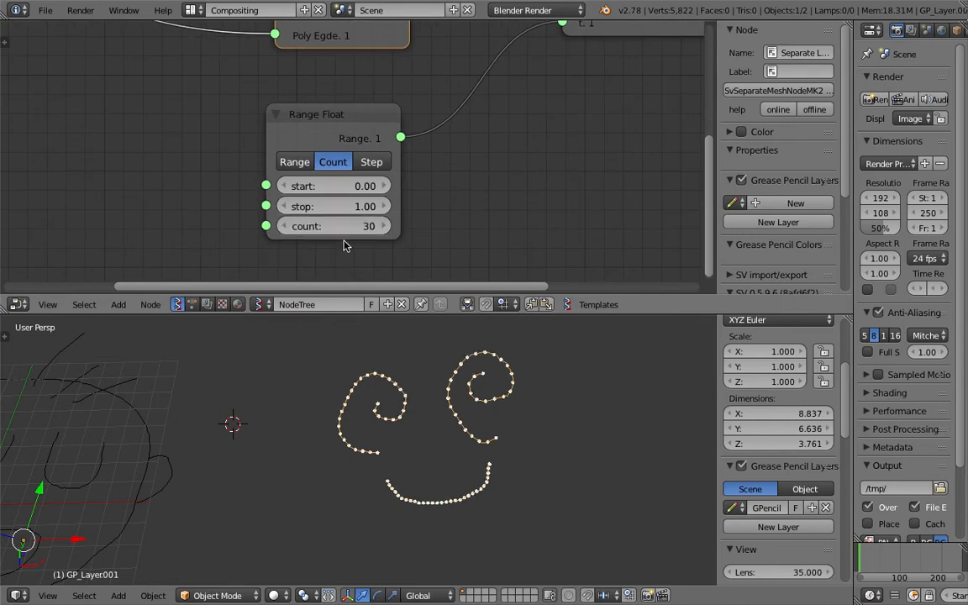
scroll(352, 245, "up", 1)
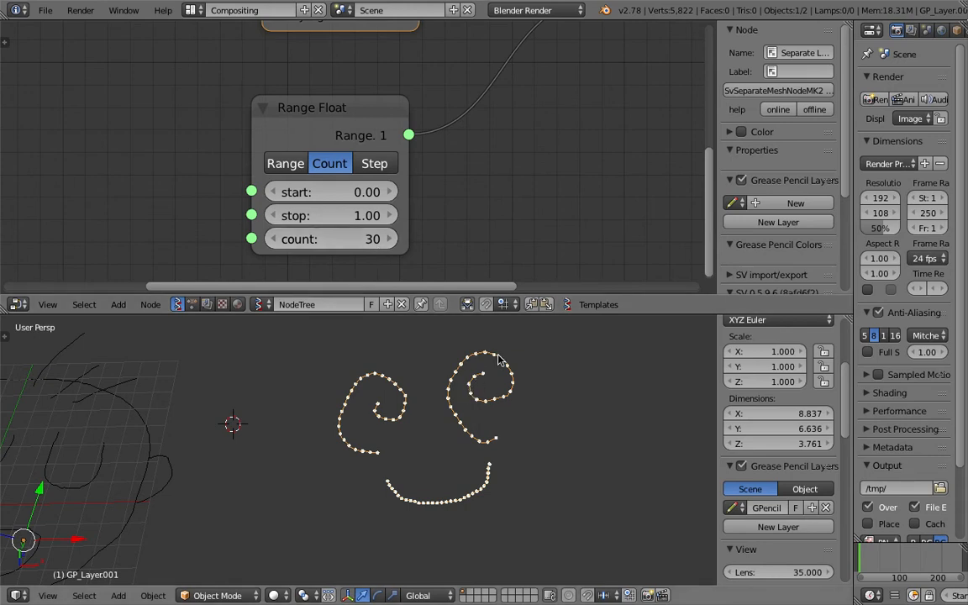
scroll(571, 136, "down", 4)
key("ctrl+s")
middle_click_drag(571, 136, 481, 171)
left_click(514, 178)
Raise the Range Float count to 33
scroll(495, 174, "down", 2)
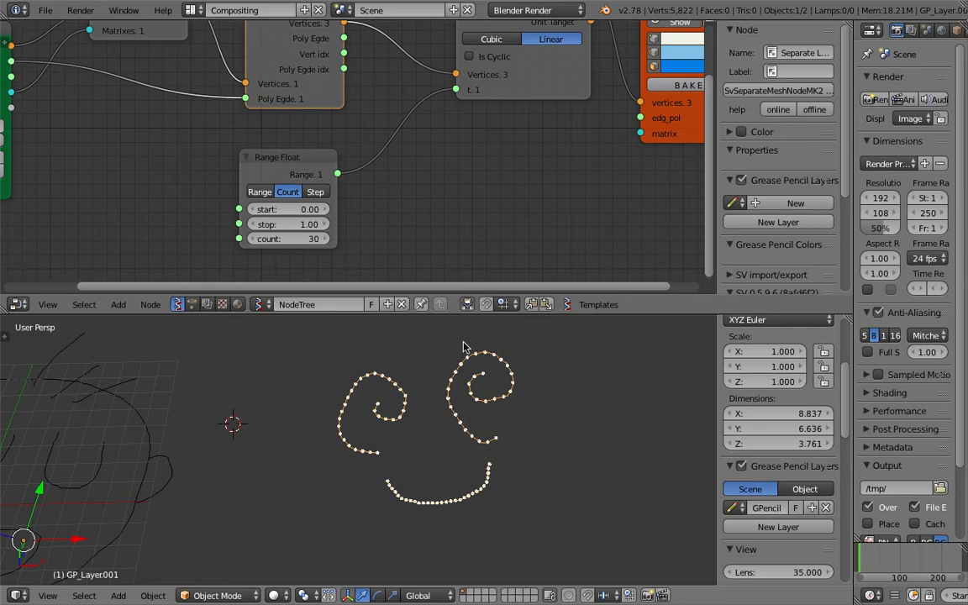
middle_click_drag(361, 228, 365, 220)
left_click_drag(313, 234, 332, 233)
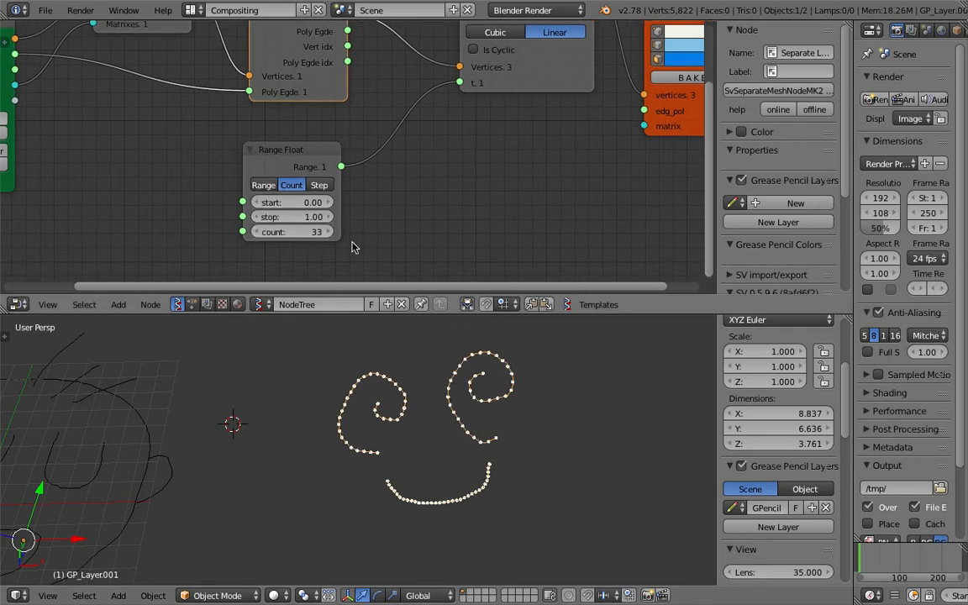
middle_click_drag(417, 213, 414, 199)
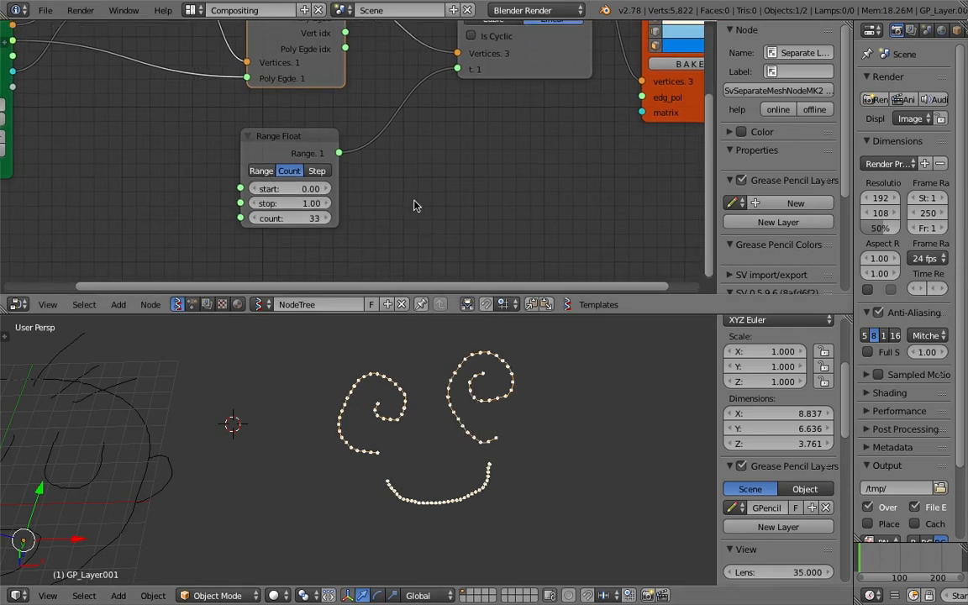
Add a List Input node between the green object input node and Range Float, and save the file
middle_click_drag(274, 136, 391, 106)
key("shift+a")
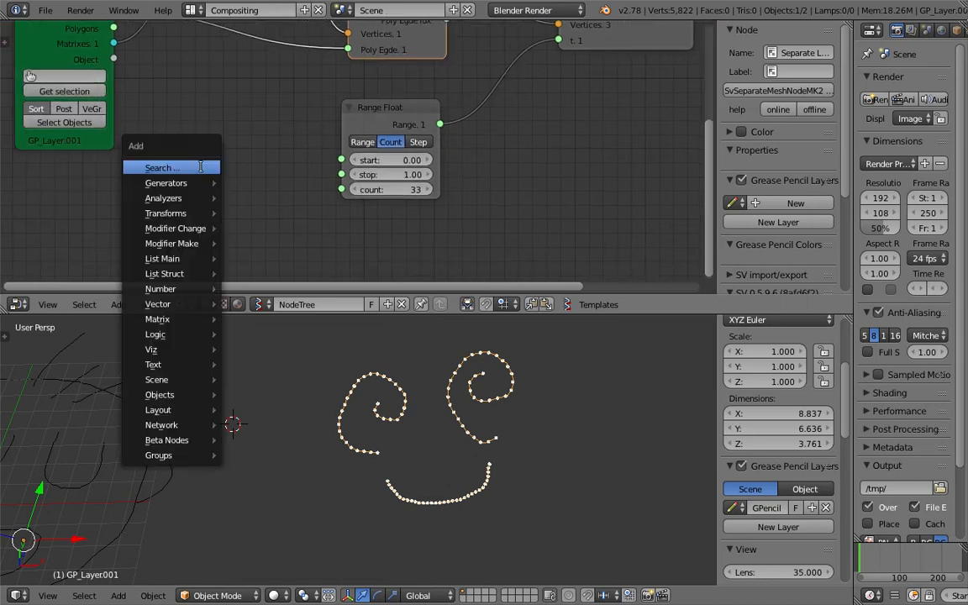
left_click(202, 167)
type("list i")
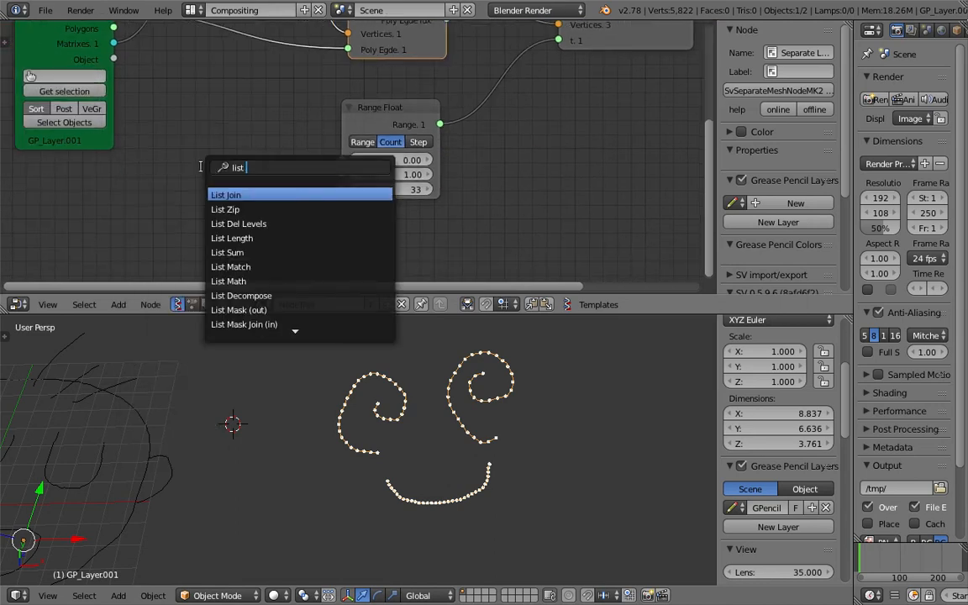
key("Down")
key("Return")
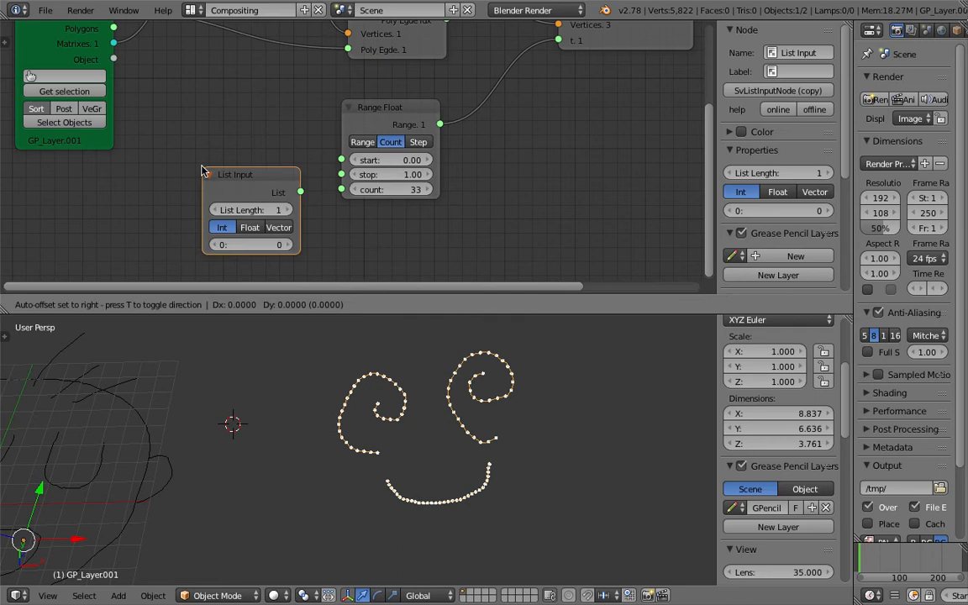
left_click(202, 169)
key("ctrl+s")
left_click(282, 168)
middle_click_drag(254, 112, 270, 79)
key("ctrl+s")
left_click(271, 82)
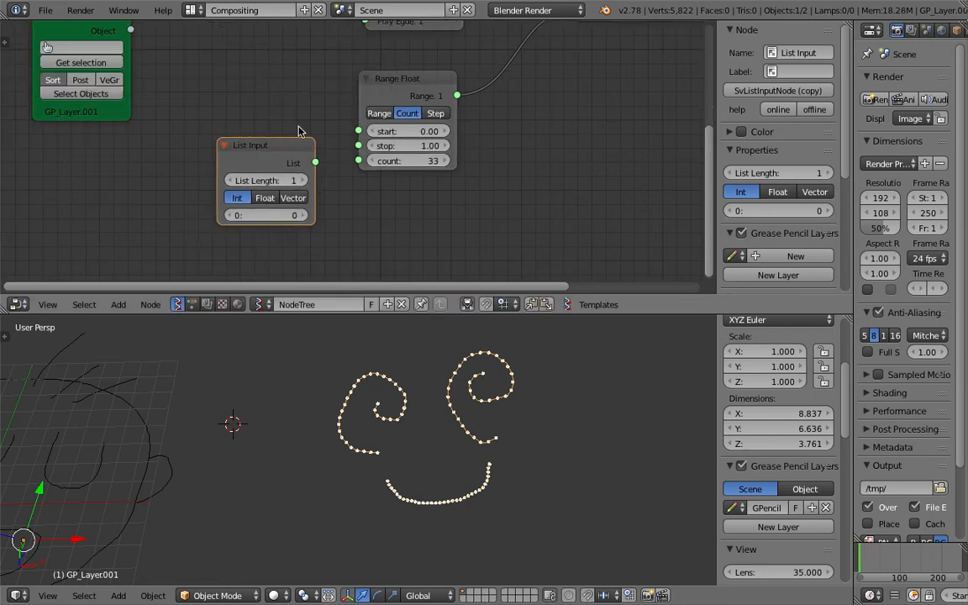
Connect the List Input's List output to the Range Float count and set the List Length to 3
left_click_drag(315, 163, 359, 161)
scroll(359, 161, "up", 2)
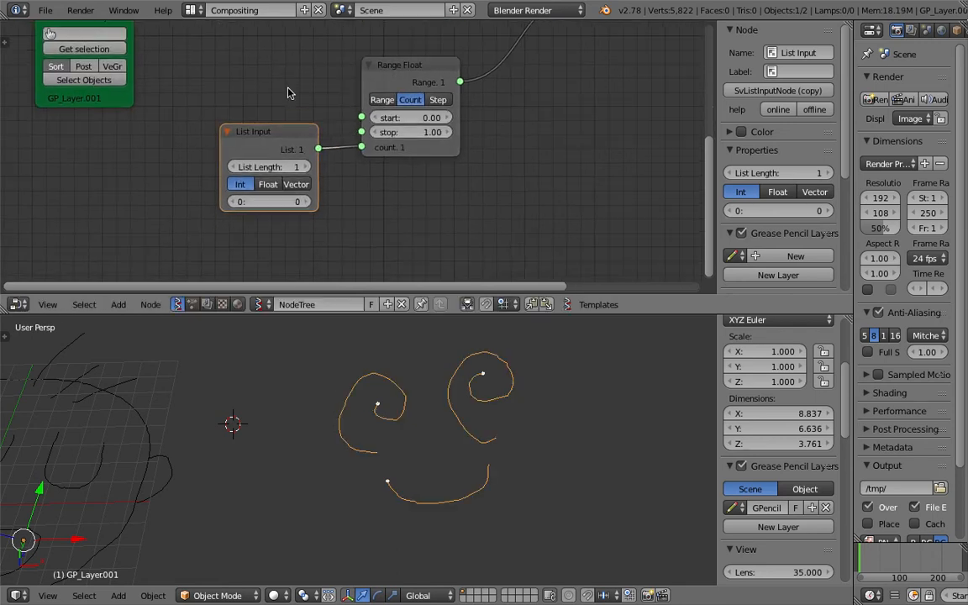
left_click(299, 162)
left_click(299, 161)
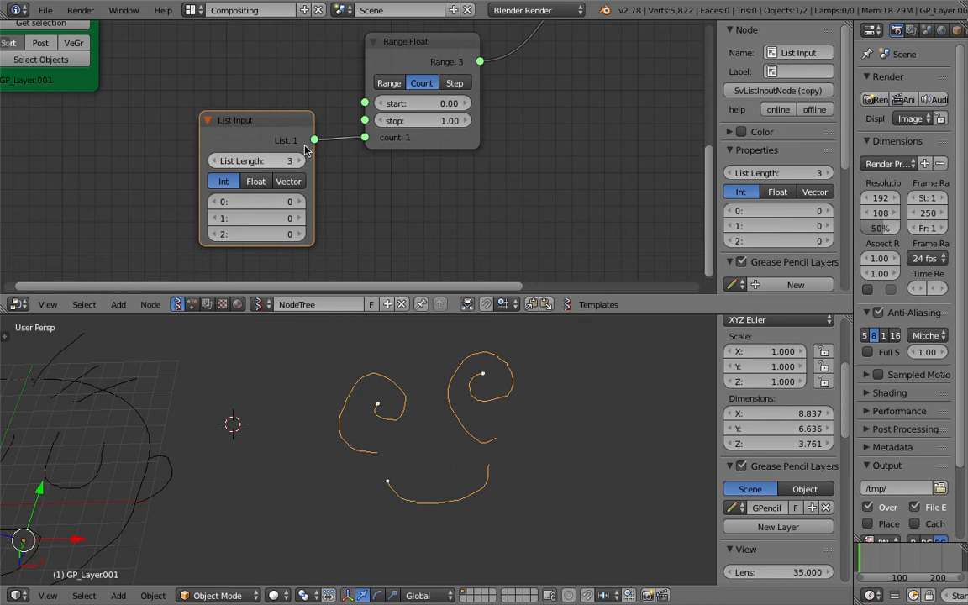
Set the three List Input integers to 20, 26 and 12, one for each stroke, and save the file
left_click(299, 201)
triple_click(299, 202)
left_click(301, 219)
left_click(301, 219)
left_click(301, 218)
left_click(300, 219)
left_click(301, 235)
left_click(301, 234)
left_click(301, 234)
key("ctrl+s")
left_click(623, 467)
mouse_move(256, 201)
left_mouse_down()
mouse_move(290, 202)
mouse_move(243, 202)
mouse_move(274, 201)
mouse_move(277, 218)
mouse_move(321, 219)
mouse_move(313, 234)
left_mouse_up()
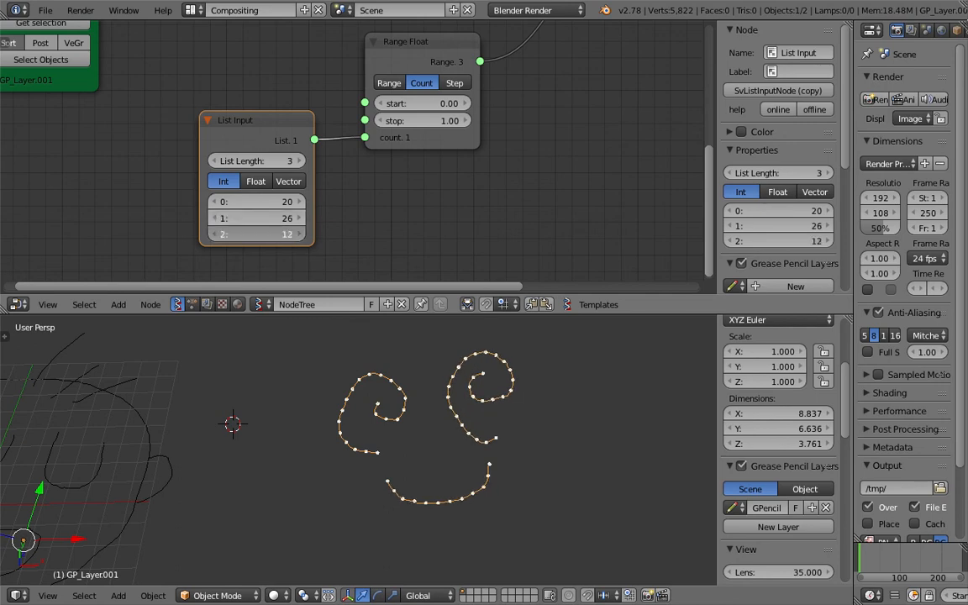
left_click(629, 457)
Make the node editor taller at the expense of the 3D view, and save the file
scroll(506, 214, "down", 4)
mouse_move(552, 154)
middle_mouse_down()
mouse_move(393, 232)
mouse_move(341, 293)
middle_mouse_up()
key("ctrl+s")
left_click(393, 232)
middle_click_drag(468, 405, 416, 450)
key("ctrl+s")
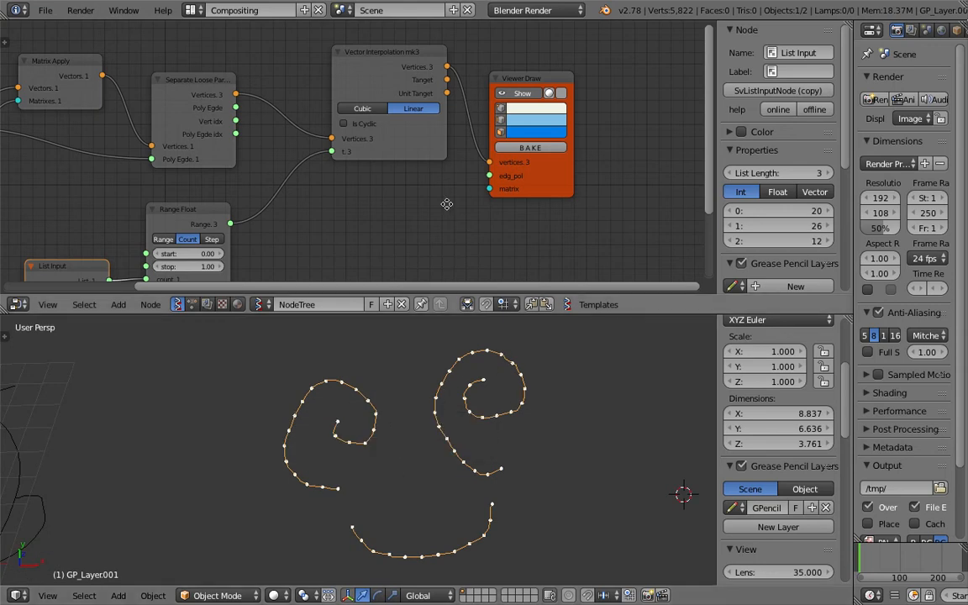
middle_click_drag(447, 205, 467, 197)
key("ctrl+s")
left_click_drag(553, 313, 553, 347)
middle_click_drag(516, 238, 553, 208)
key("ctrl+s")
left_click(555, 207)
Move the Viewer Draw node farther from Vector Interpolation mk3 and place the 3D cursor on the lower part of the right spiral
left_click_drag(605, 168, 626, 147)
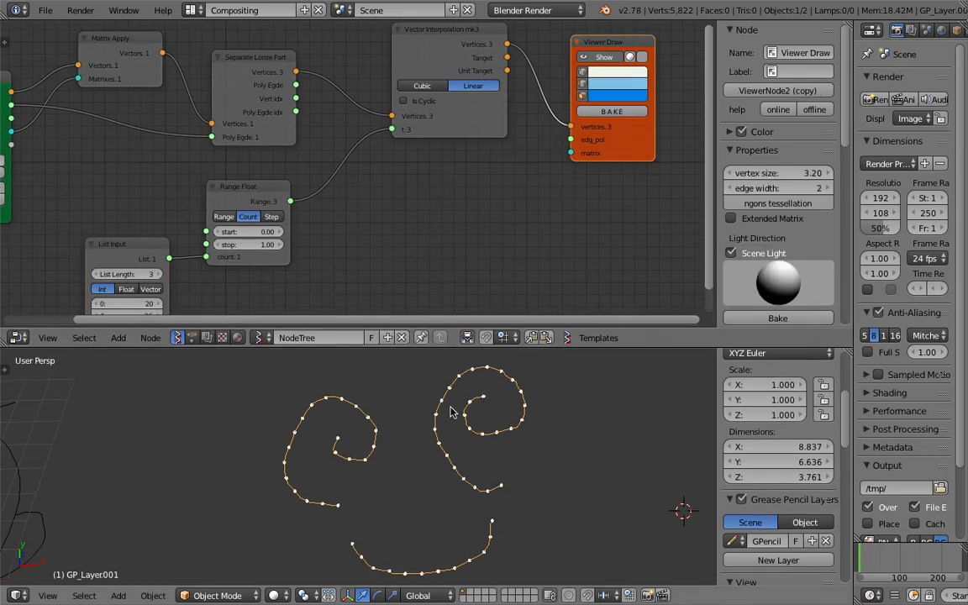
middle_click_drag(153, 237, 177, 210)
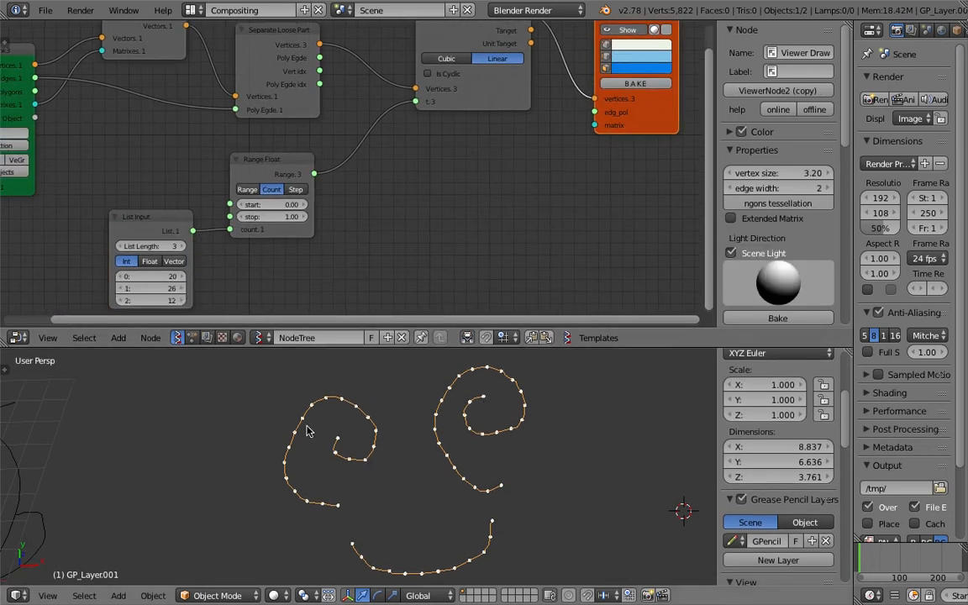
left_click(490, 497)
left_click(465, 477)
Add a Range Int node in the free area below Vector Interpolation mk3
middle_click_drag(414, 192, 385, 174)
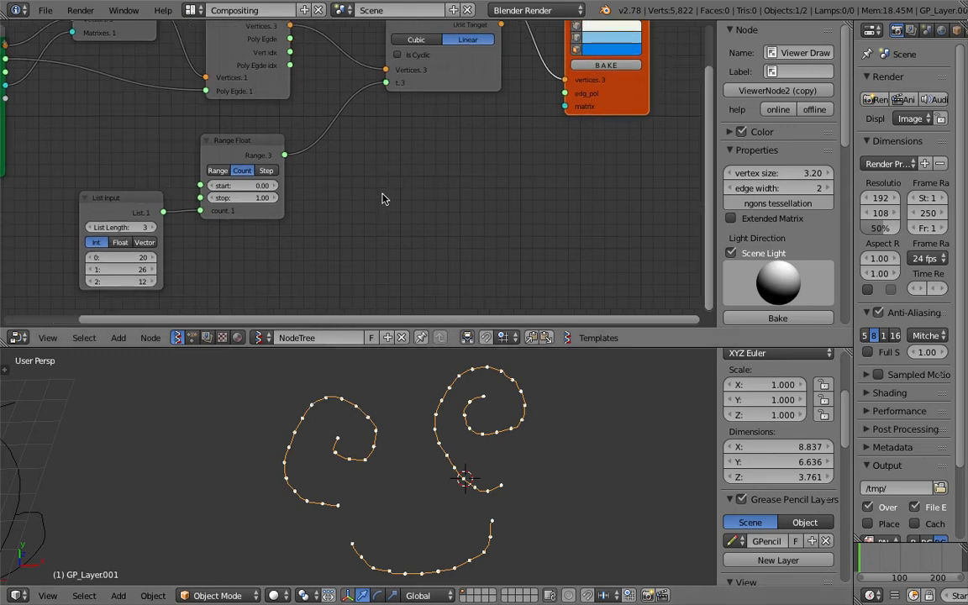
middle_click_drag(370, 214, 380, 198)
key("shift+a")
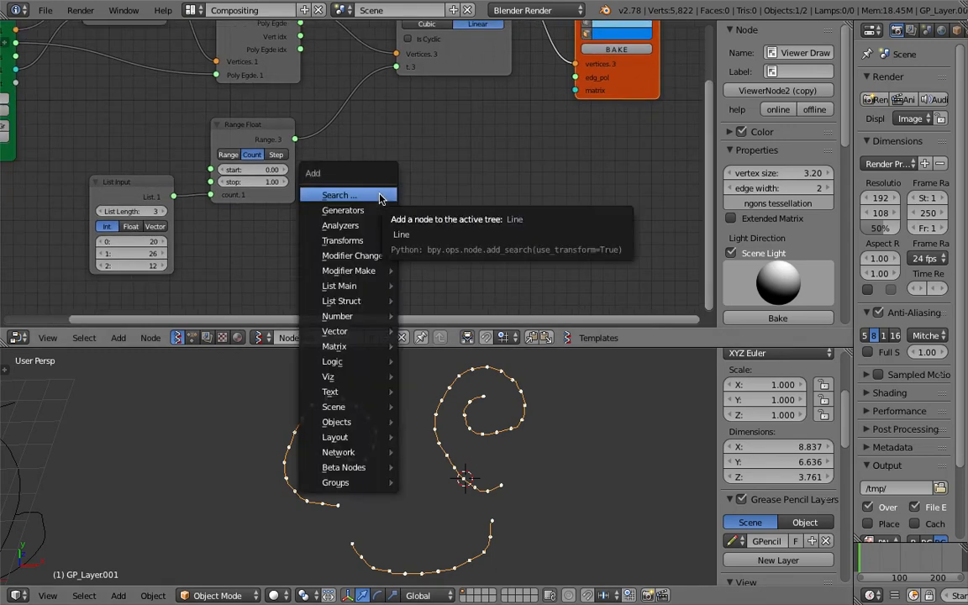
left_click(379, 196)
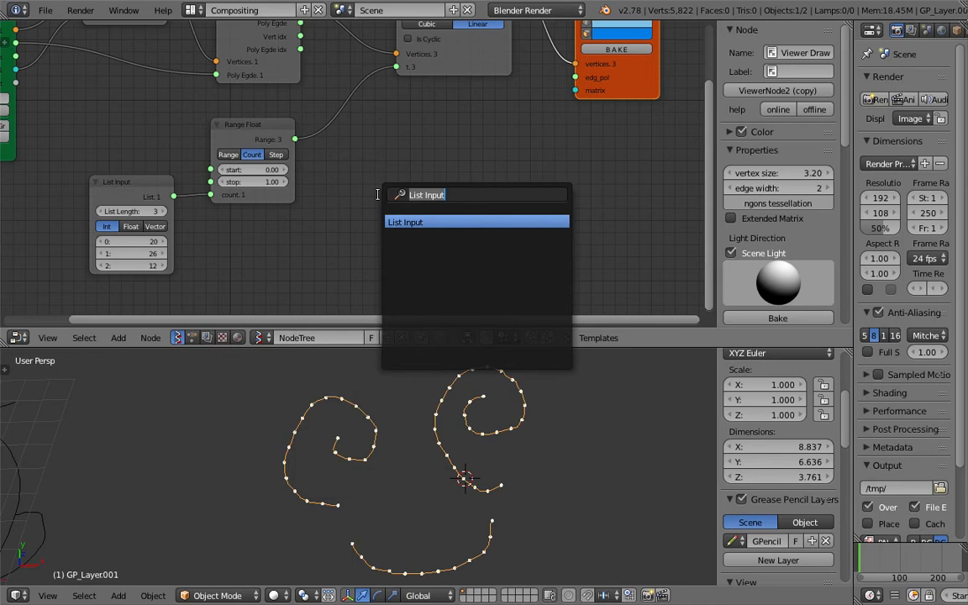
type("range i")
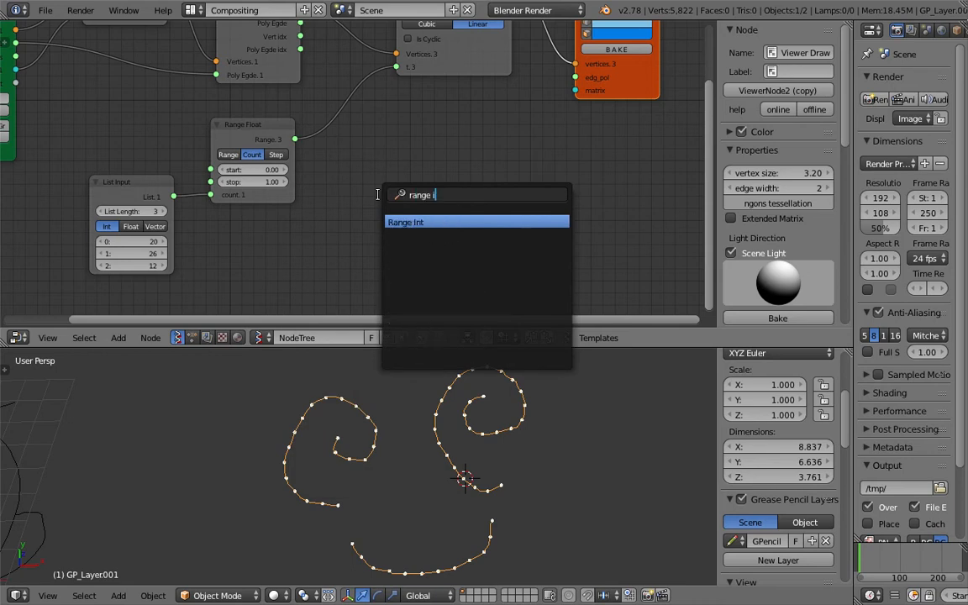
key("Return")
left_click(426, 167)
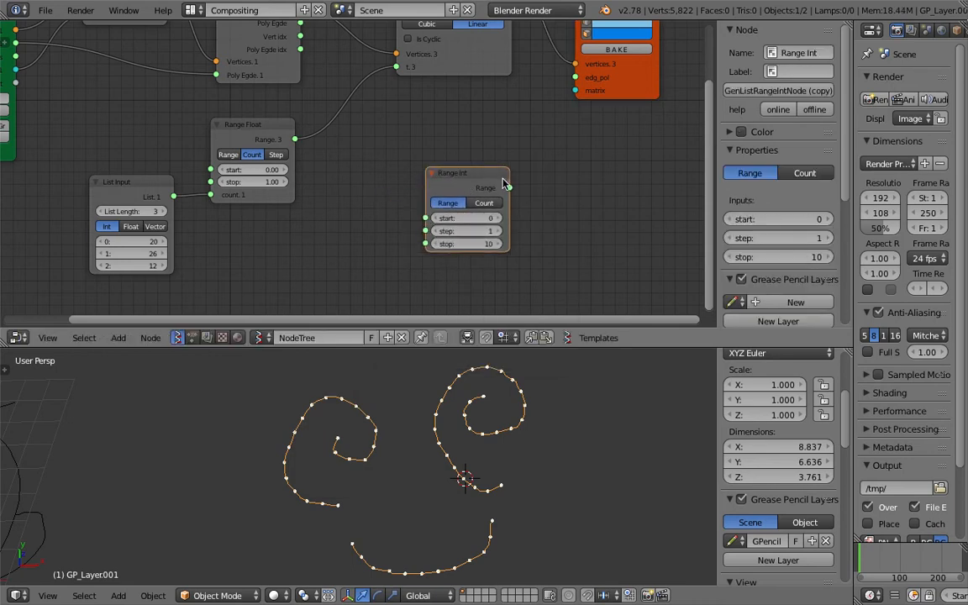
Add a Stethoscope node beside Range Int, feed it the Range output, and save the file
middle_click_drag(557, 164, 471, 151)
key("shift+a")
left_click(473, 149)
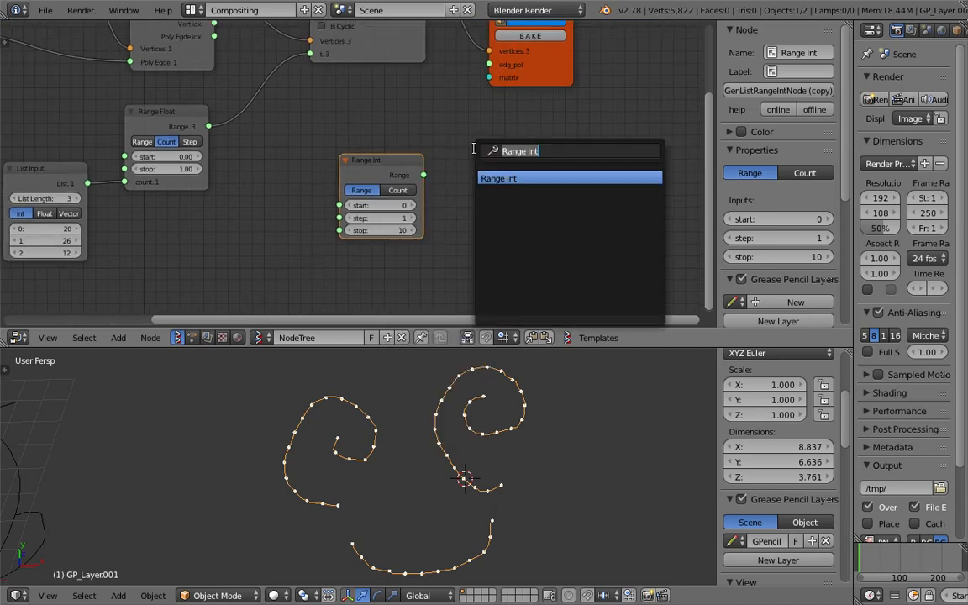
type("ste")
key("Return")
left_click(495, 195)
left_click_drag(423, 174, 494, 230)
middle_click_drag(490, 160, 443, 138)
key("ctrl+s")
left_click(443, 138)
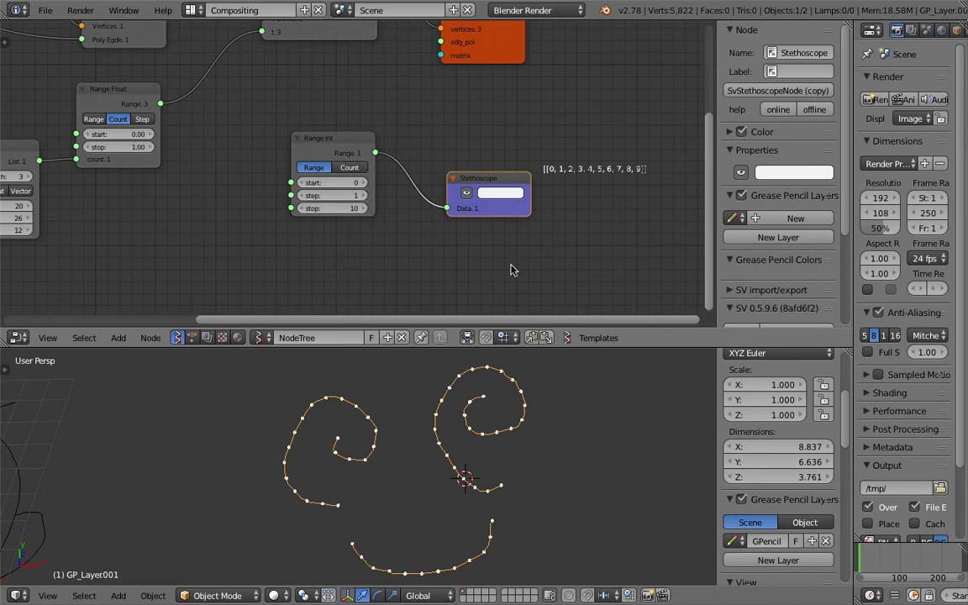
Save the file and set the Range Int stop to 9
left_click(450, 448)
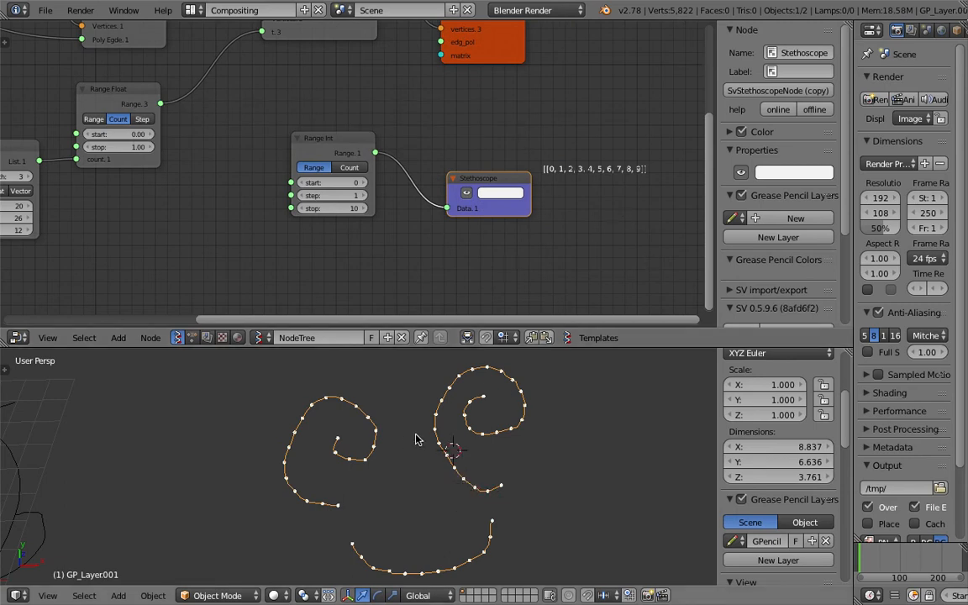
middle_click_drag(427, 262, 429, 258)
middle_click_drag(337, 205, 374, 196)
key("ctrl+s")
key("Return")
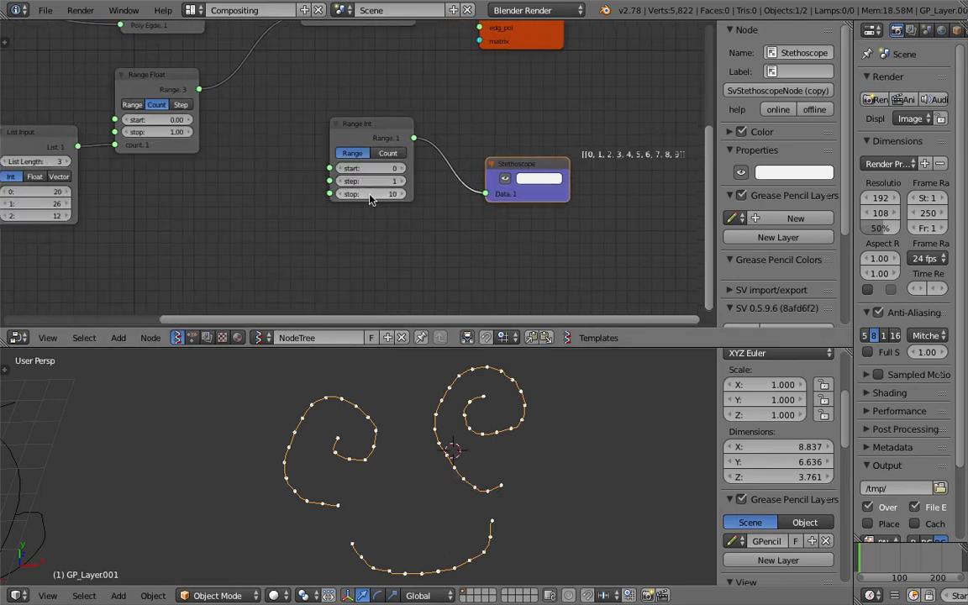
left_click_drag(369, 194, 336, 214)
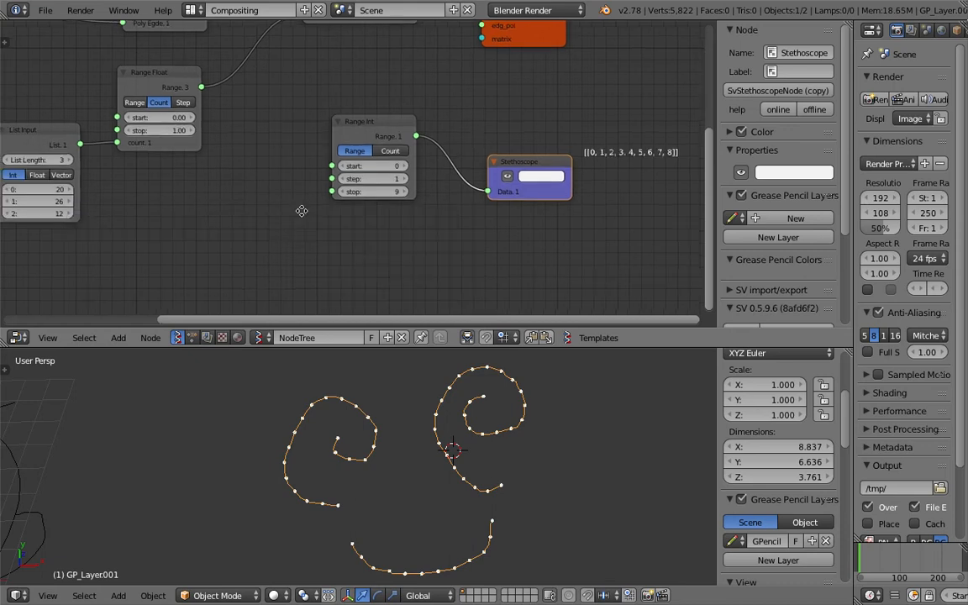
Add a List Sum node below Range Float and connect the List Input's List output to its Data input
middle_click_drag(165, 209, 223, 195)
key("space")
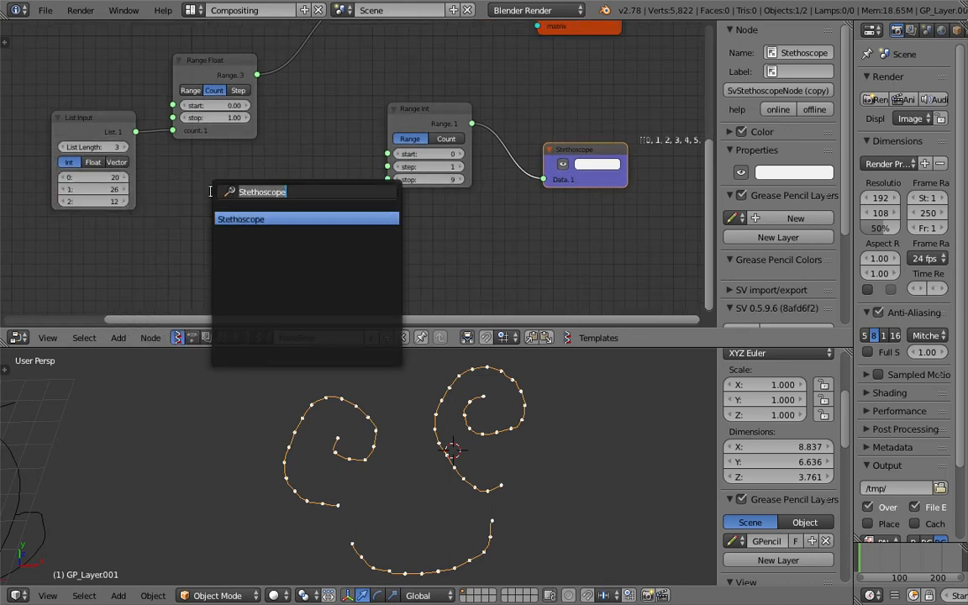
type("list s")
key("Return")
left_click(212, 195)
left_click_drag(136, 132, 212, 242)
Switch Range Int to Count mode, connect the List Sum output to its count input, and save the file
left_click_drag(296, 212, 348, 160)
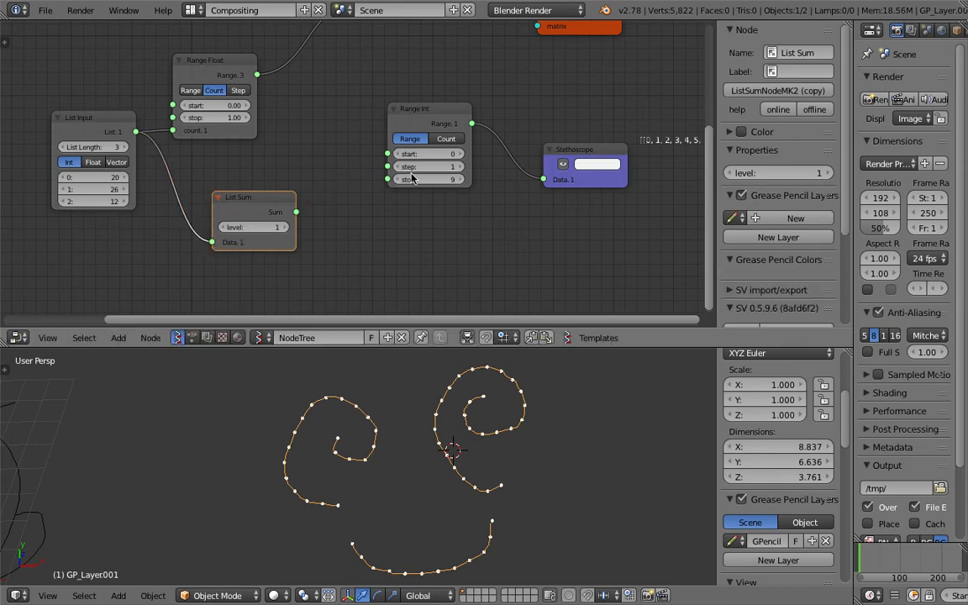
left_click(448, 142)
left_click_drag(296, 212, 387, 179)
middle_click_drag(468, 206, 370, 165)
middle_click_drag(503, 154, 487, 143)
middle_click_drag(278, 213, 363, 212)
key("ctrl+s")
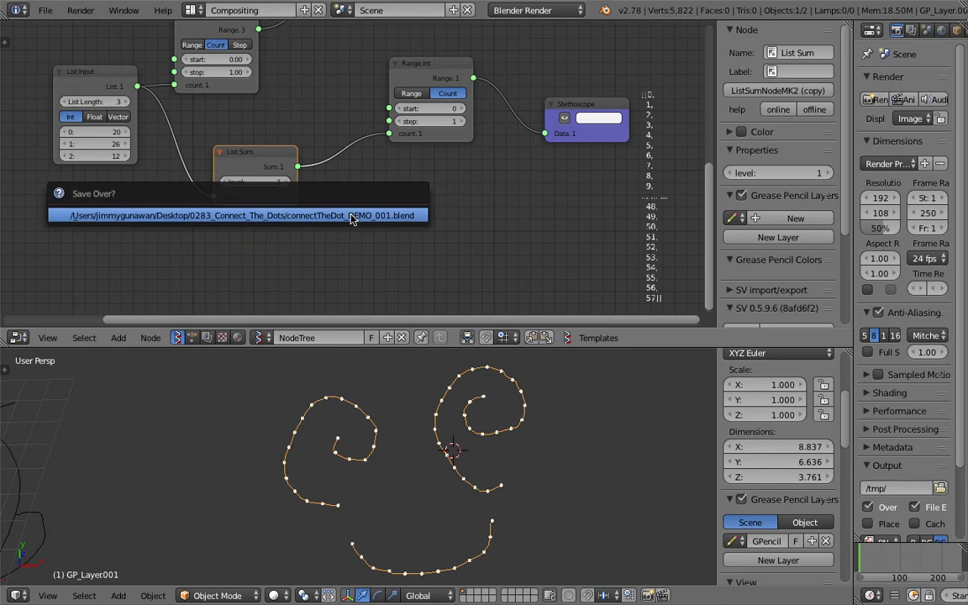
key("ctrl+s")
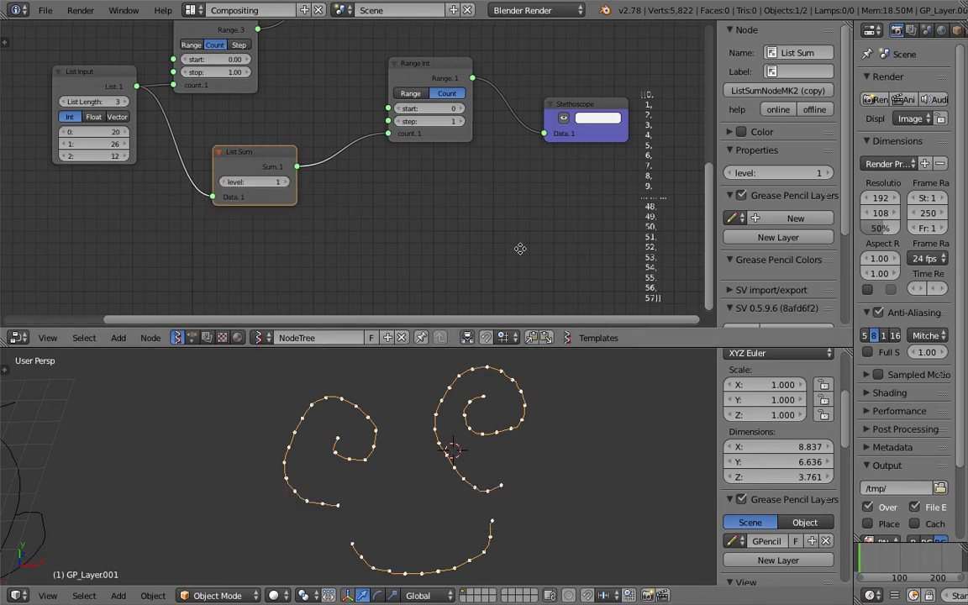
middle_click_drag(518, 249, 442, 262)
key("ctrl+s")
Set the Range Int start to 1 so the dot numbering begins at one
middle_click_drag(486, 223, 532, 209)
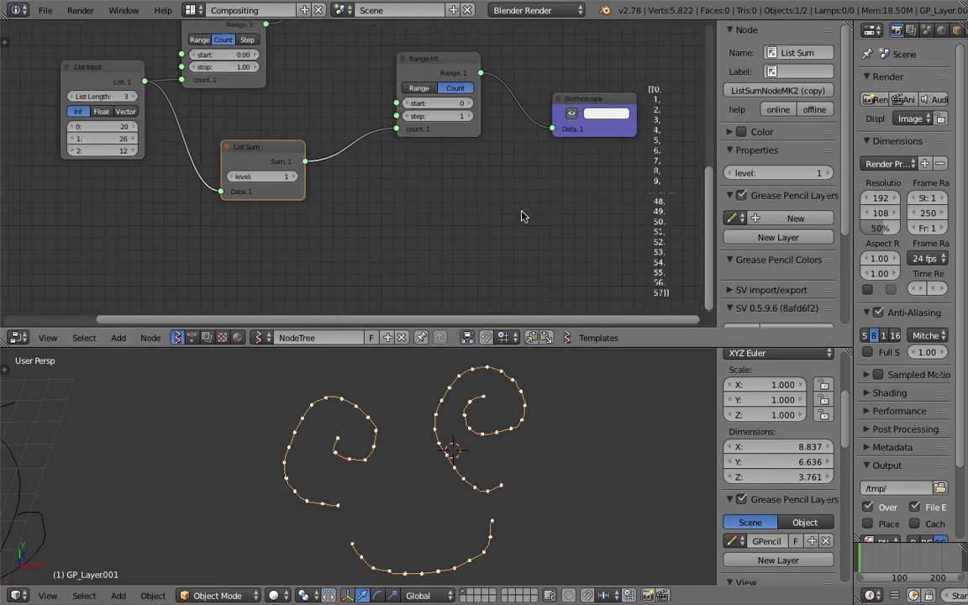
left_click(469, 103)
middle_click_drag(455, 246, 334, 225)
scroll(378, 220, "down", 1)
middle_click_drag(447, 218, 393, 218)
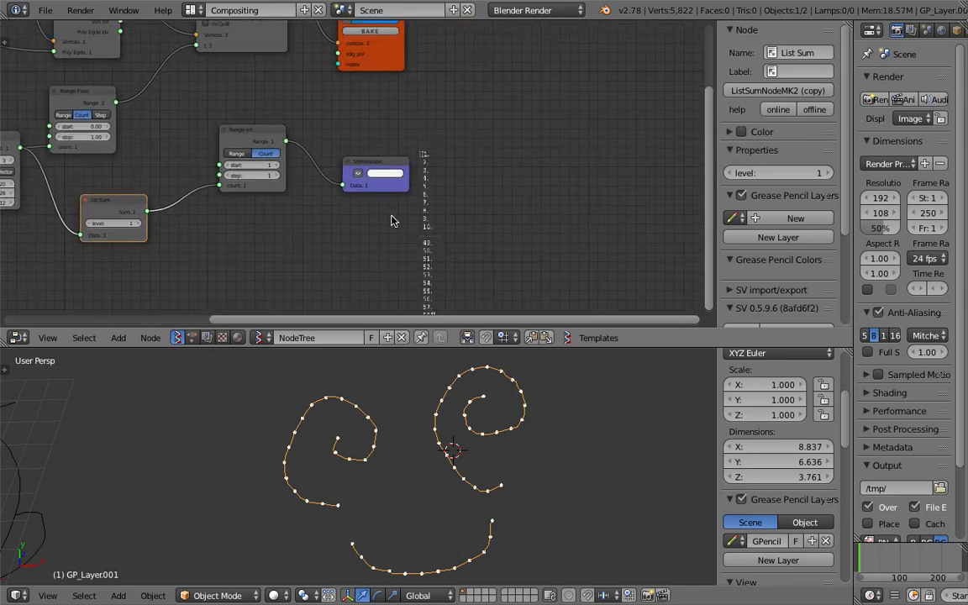
Add a Typography Viewer node beyond the Stethoscope output and save the file
key("shift+a")
left_click(500, 134)
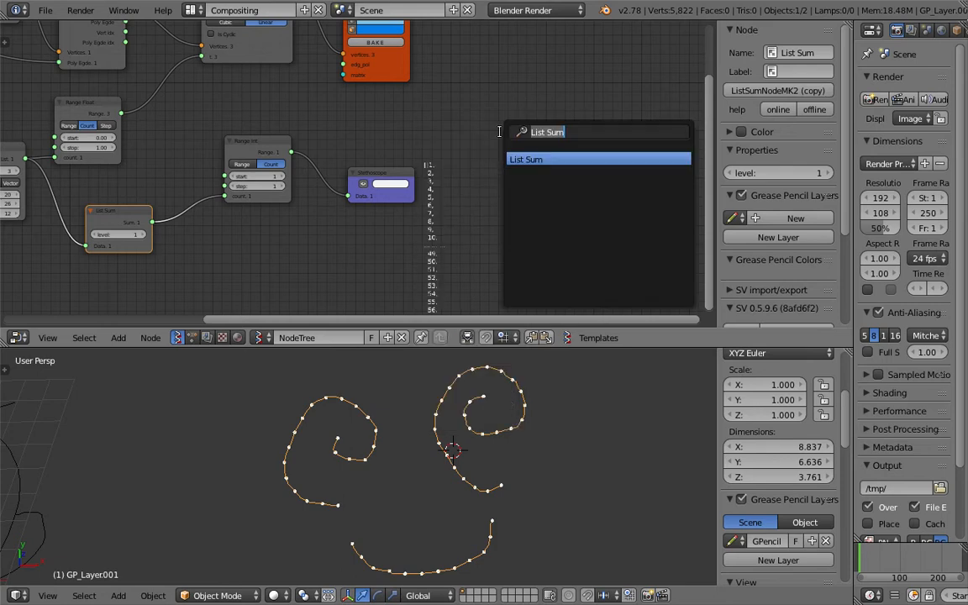
type("tyrpo")
key("BackSpace")
key("BackSpace")
key("BackSpace")
type("po")
key("Return")
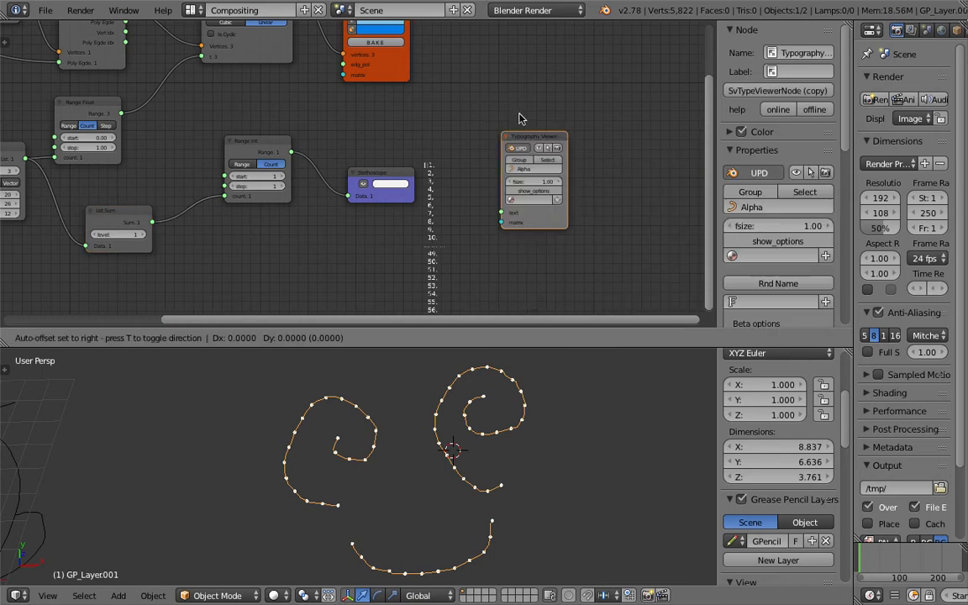
left_click(523, 109)
middle_click_drag(292, 167, 310, 163)
key("ctrl+s")
left_click(311, 163)
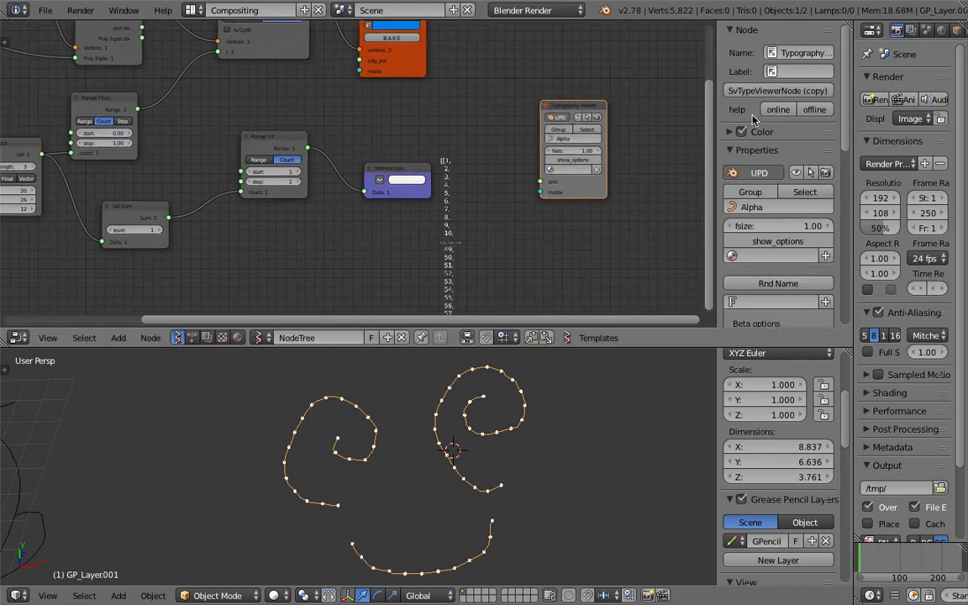
Add a Matrix in node in front of the Typography Viewer and save the file
key("n")
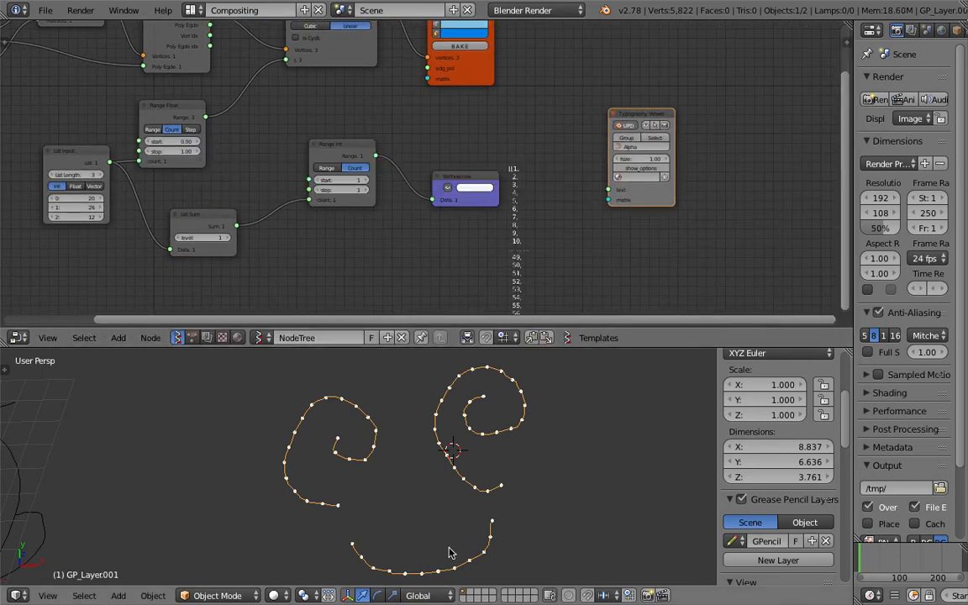
left_click(603, 466)
scroll(601, 252, "up", 2)
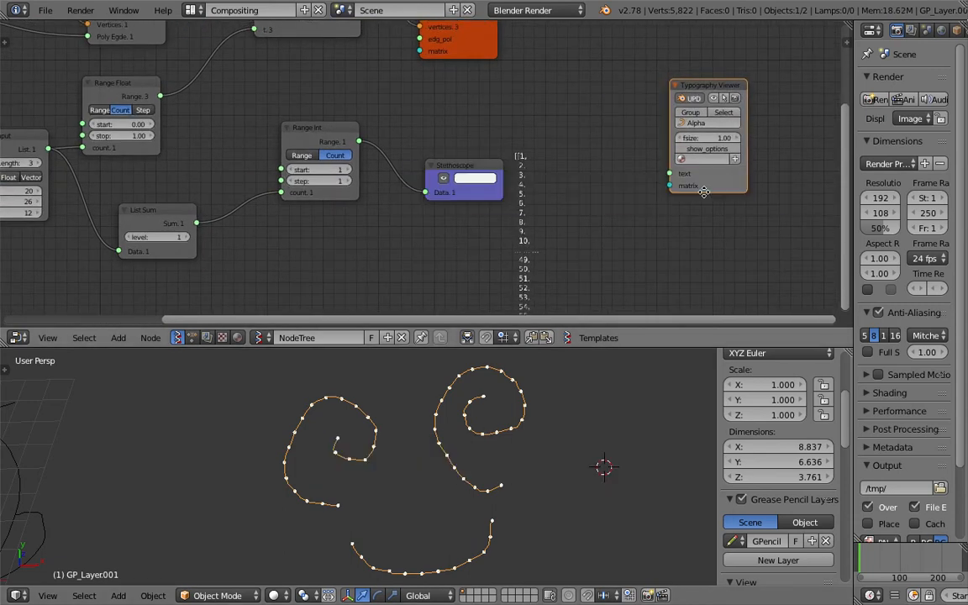
middle_click_drag(666, 145, 649, 205)
key("shift+a")
left_click(601, 174)
type("matrix i")
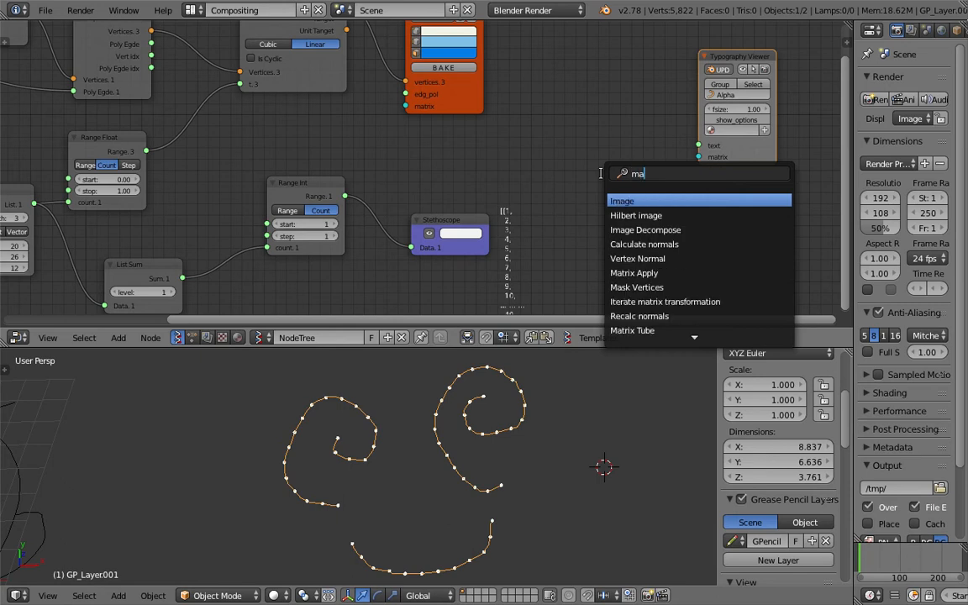
key("Return")
left_click(580, 140)
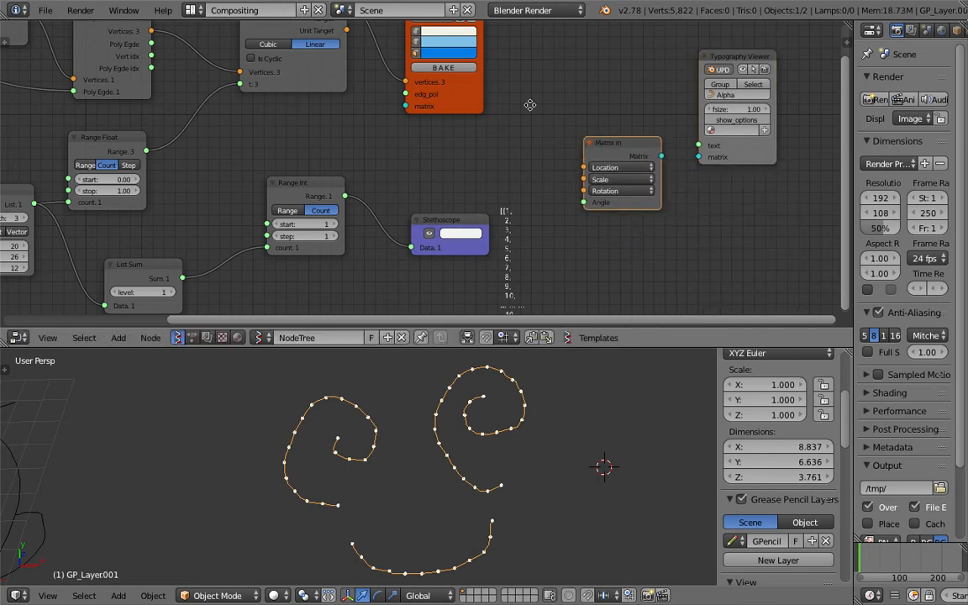
middle_click_drag(529, 104, 526, 145)
key("ctrl+s")
left_click(527, 144)
Connect the Vector Interpolation mk3 Vertices output to the Matrix in node's Location input
middle_click_drag(500, 177, 576, 184)
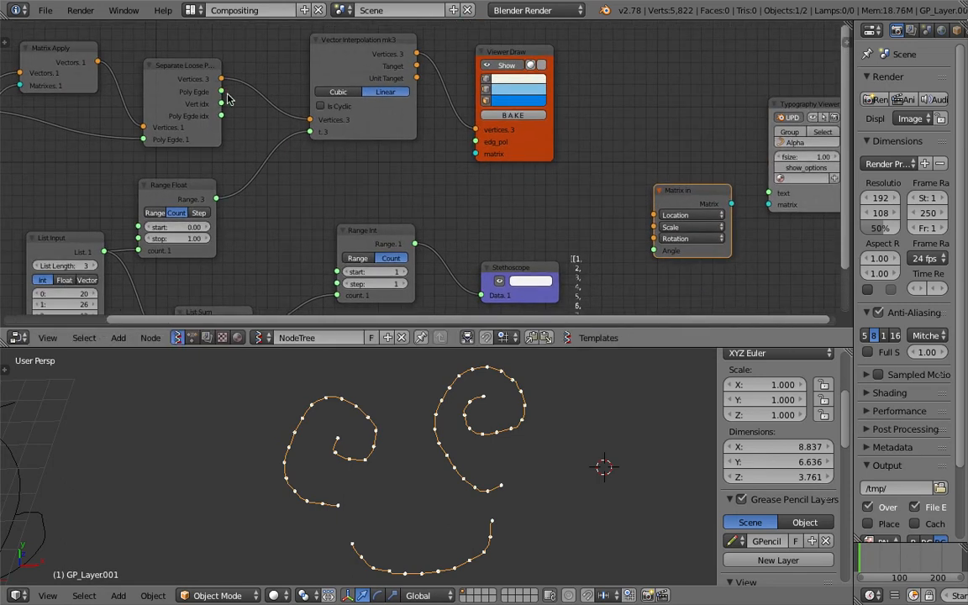
scroll(228, 95, "down", 1)
middle_click_drag(249, 113, 252, 120)
left_click_drag(368, 64, 349, 63)
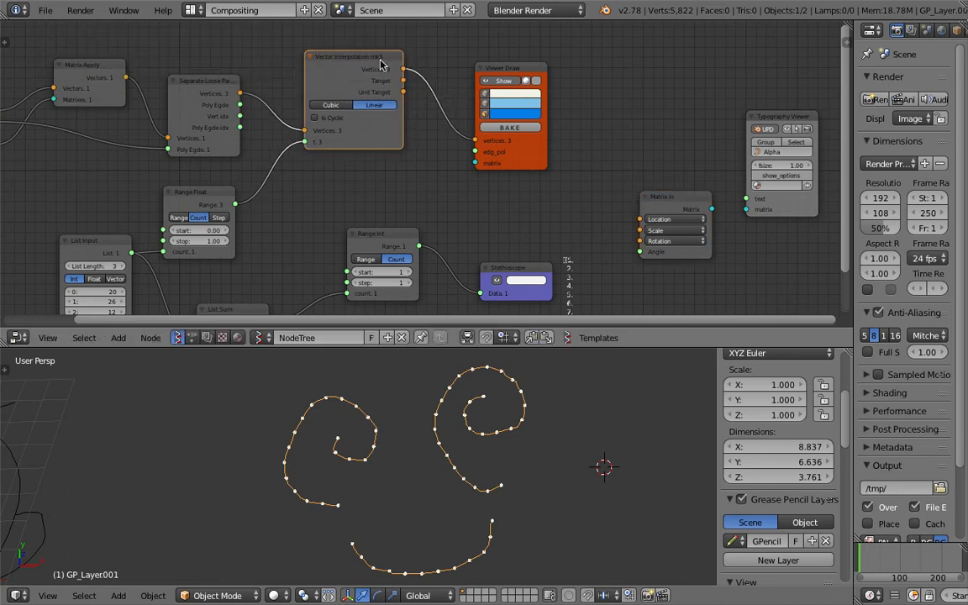
left_click_drag(406, 74, 639, 219)
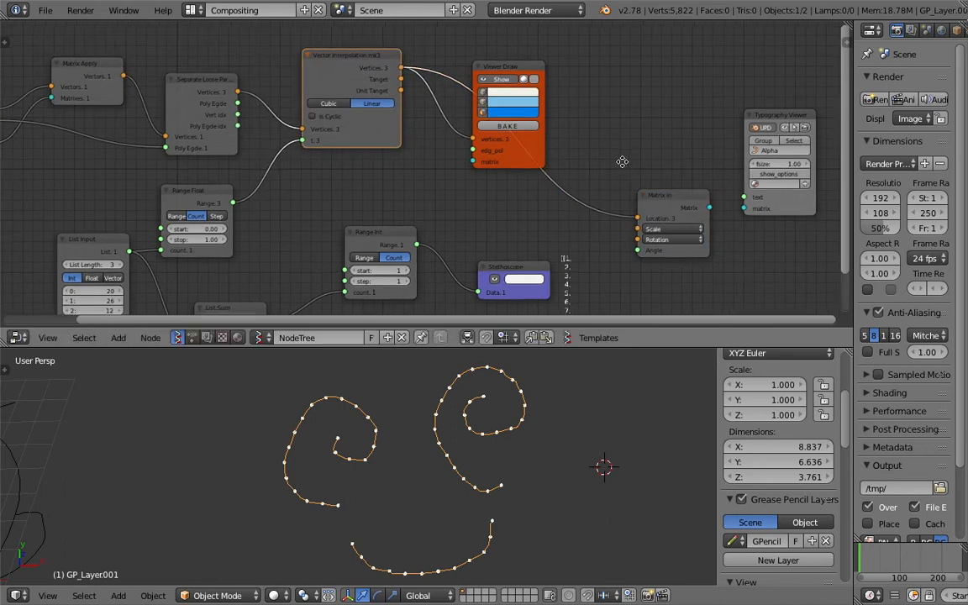
Connect the Matrix in node's Matrix output to the Typography Viewer's matrix input and save the file
middle_click_drag(718, 215, 676, 198)
left_click_drag(672, 193, 712, 193)
left_click_drag(772, 192, 791, 194)
left_click_drag(673, 192, 726, 195)
middle_click_drag(763, 212, 699, 217)
key("ctrl+s")
left_click(691, 221)
key("ctrl+s")
left_click(706, 206)
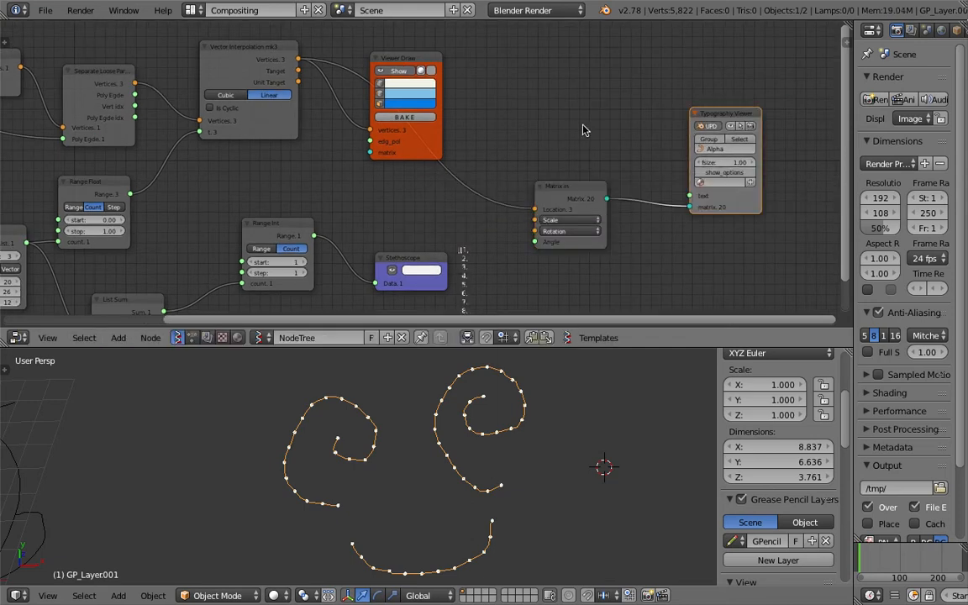
key("space")
type("Matrix in")
key("BackSpace")
type("text i")
key("Return")
key("Escape")
Add a Note node above the Matrix in node, with the Typography Viewer moved clear of it
key("space")
type("note")
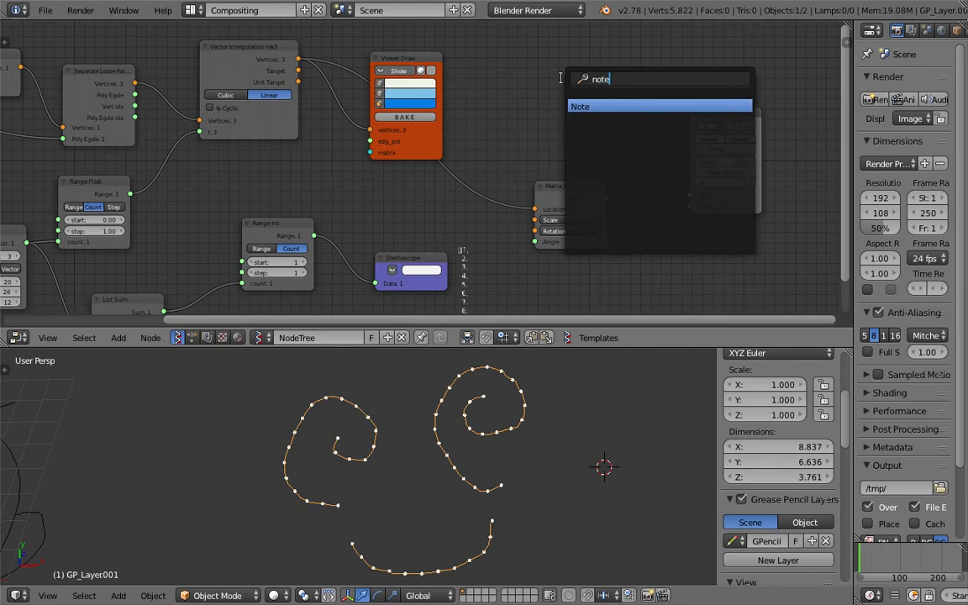
key("Return")
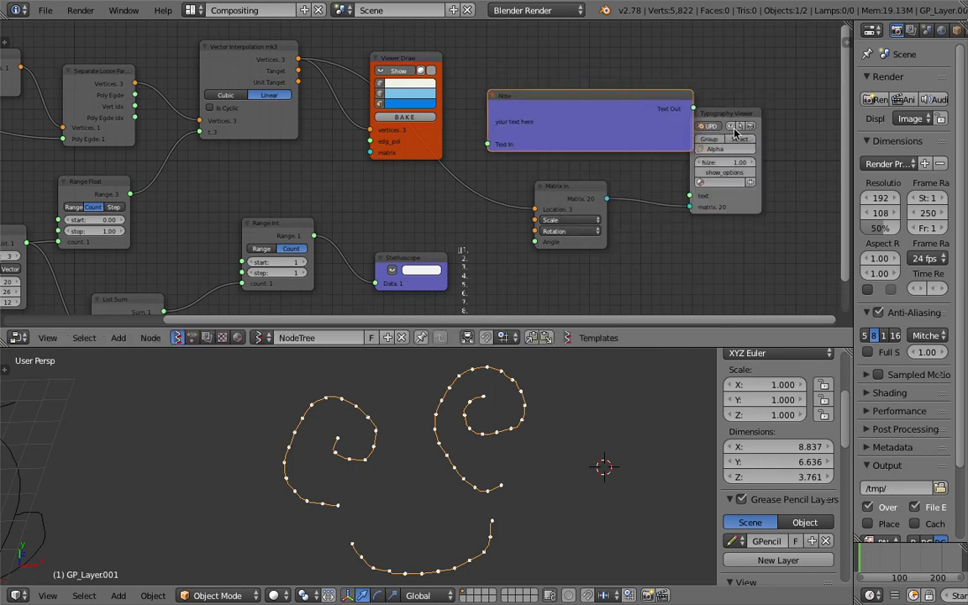
left_click_drag(778, 118, 779, 118)
middle_click_drag(681, 104, 573, 110)
left_click(549, 110)
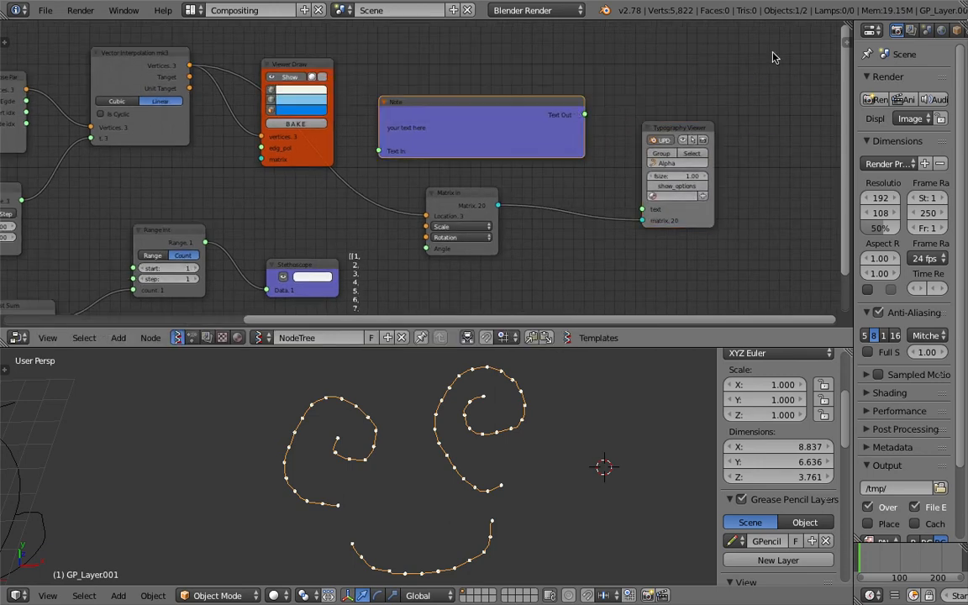
Turn on the Note node's Show text option and connect its Text Out output to the Typography Viewer's text input
left_click(841, 40)
left_click(777, 191)
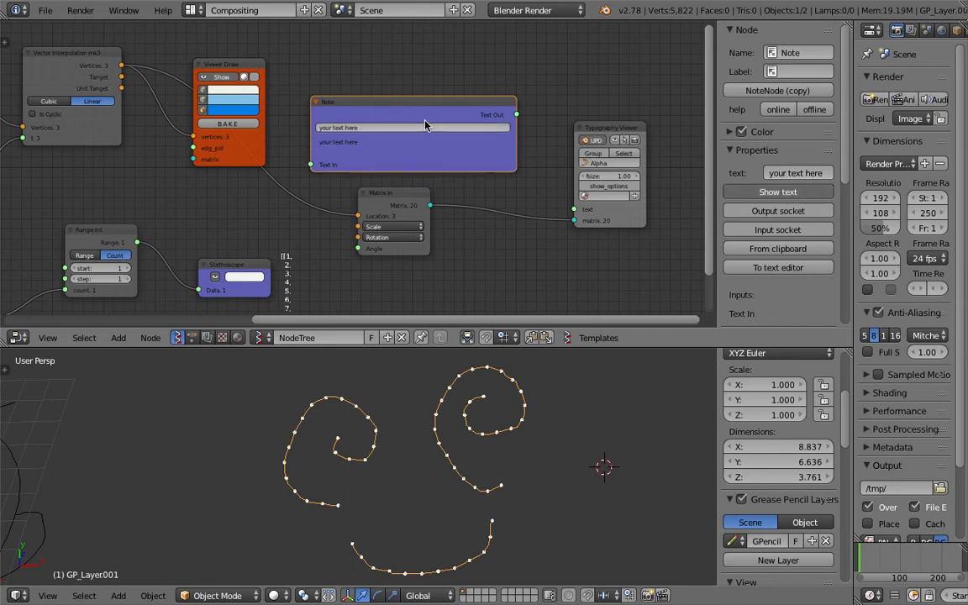
middle_click_drag(424, 124, 403, 118)
left_click(404, 121)
left_click(540, 87)
left_click_drag(496, 109, 553, 203)
scroll(472, 391, "up", 4)
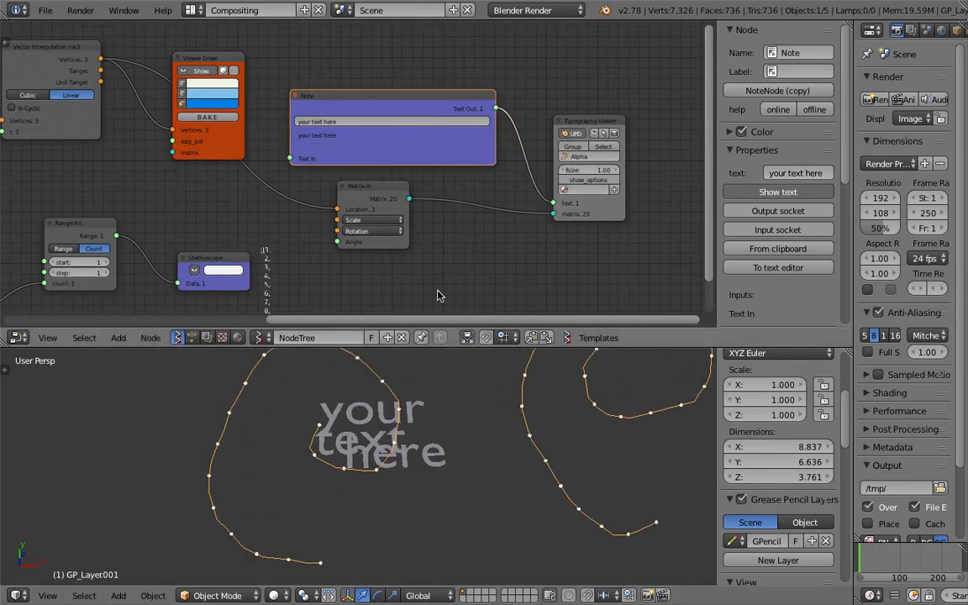
Reduce the Typography Viewer's font size to 0.34
scroll(337, 118, "up", 3)
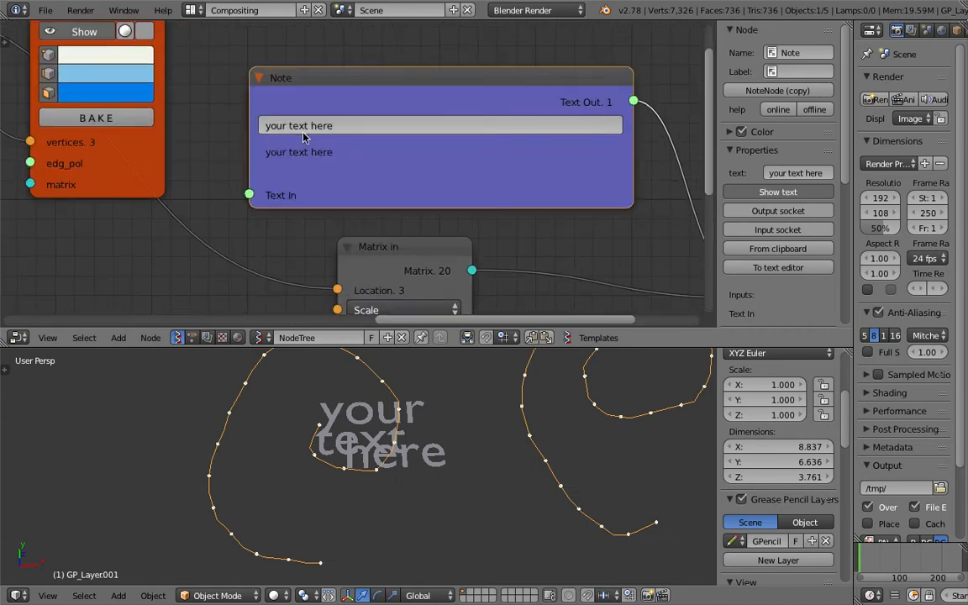
scroll(531, 203, "down", 3)
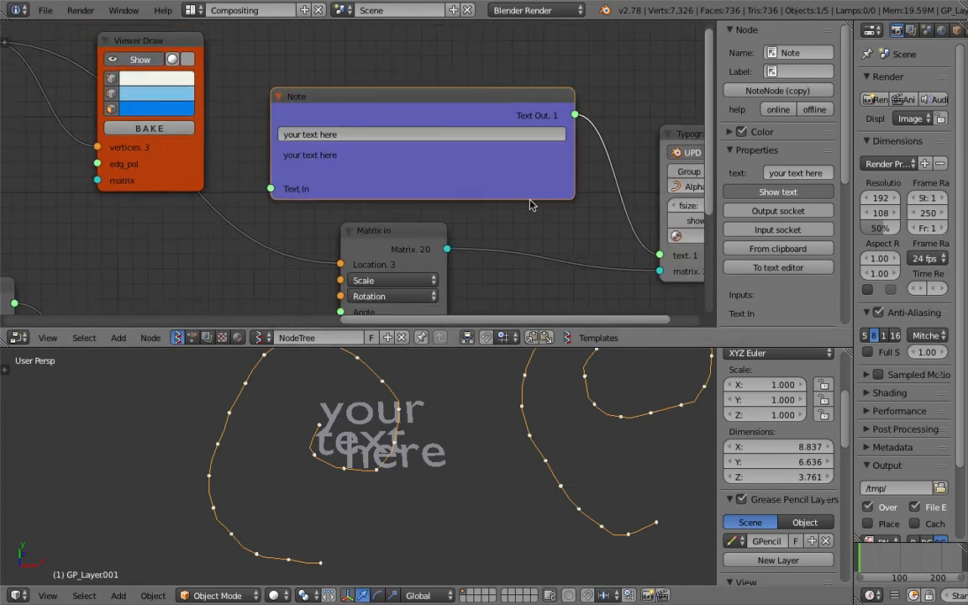
middle_click_drag(531, 203, 422, 123)
left_click_drag(610, 133, 559, 133)
middle_click_drag(395, 170, 446, 266)
Set the Note node's text to "hello this is connect the dots setup using Sverchok"
left_click(358, 156)
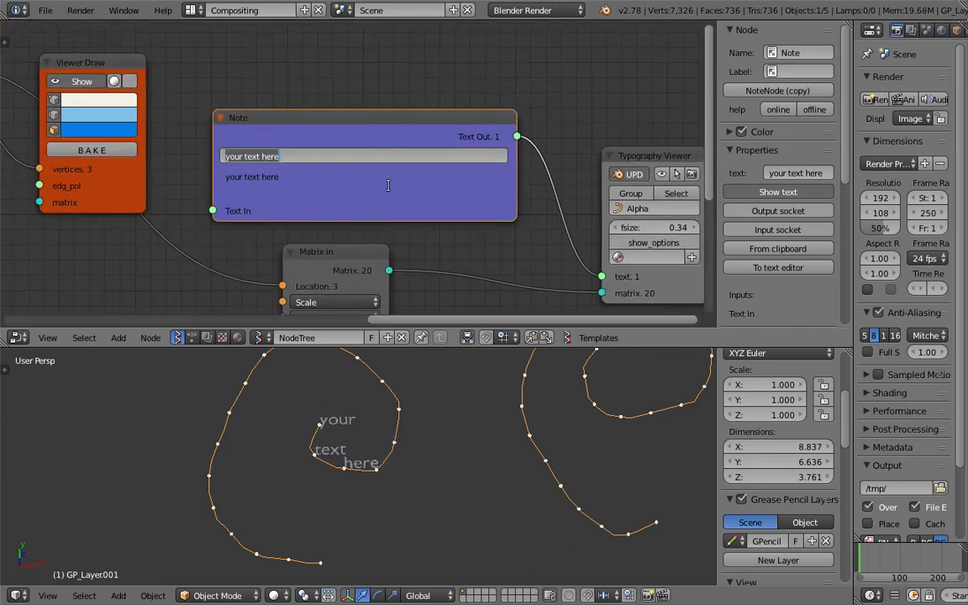
type("hell")
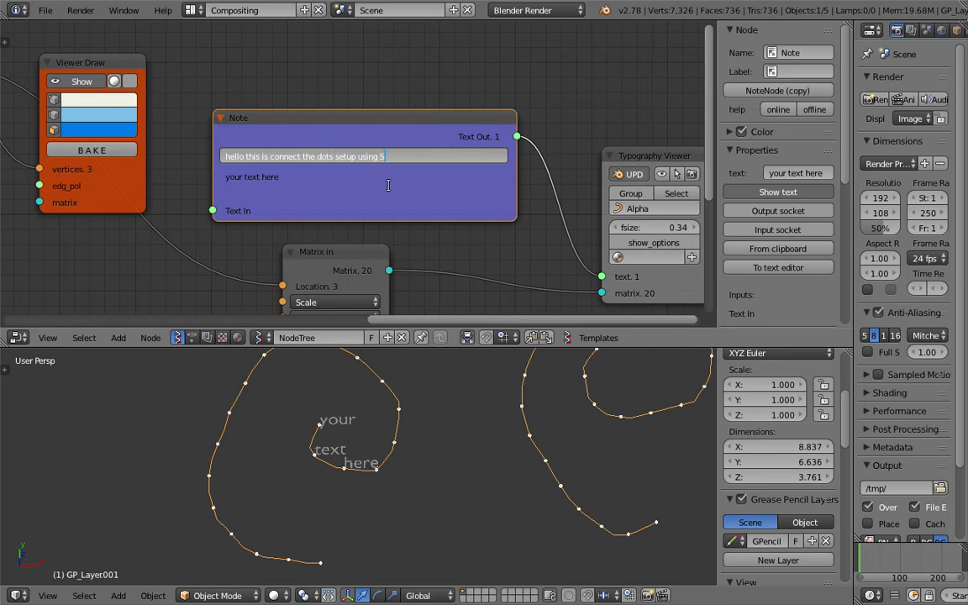
type("hok")
key("Return")
middle_click_drag(356, 484, 355, 500, "shift")
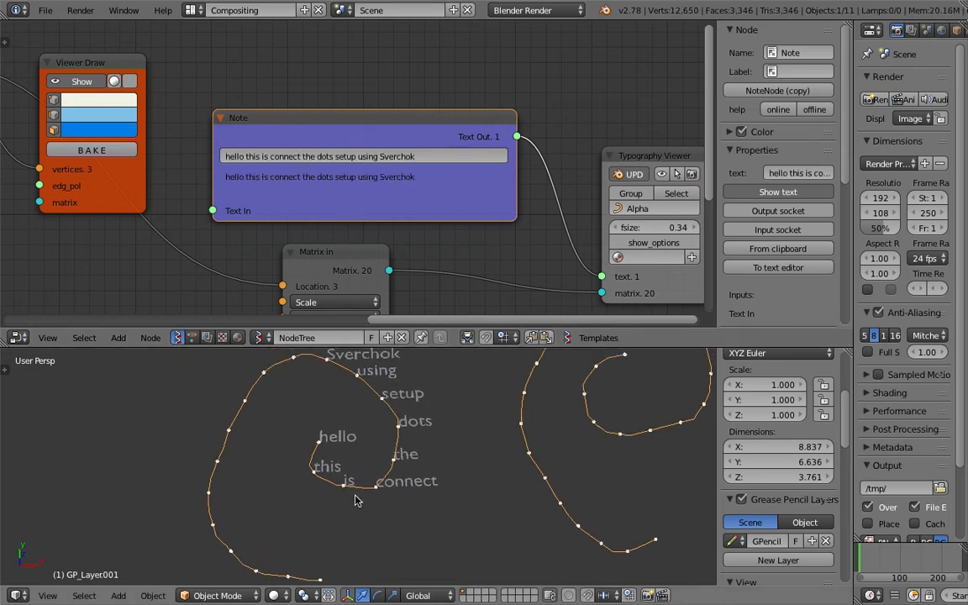
left_click(406, 422)
Delete the Note node that feeds text to the Typography Viewer
left_click(353, 156)
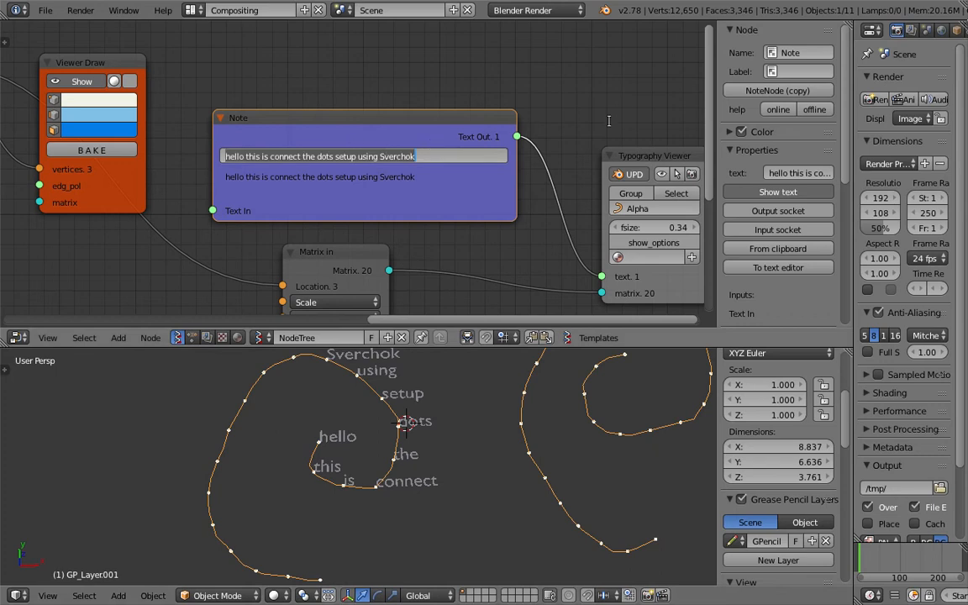
left_click(524, 329)
scroll(470, 438, "down", 2)
middle_click_drag(476, 438, 454, 421, "shift")
middle_click_drag(433, 497, 433, 436, "shift")
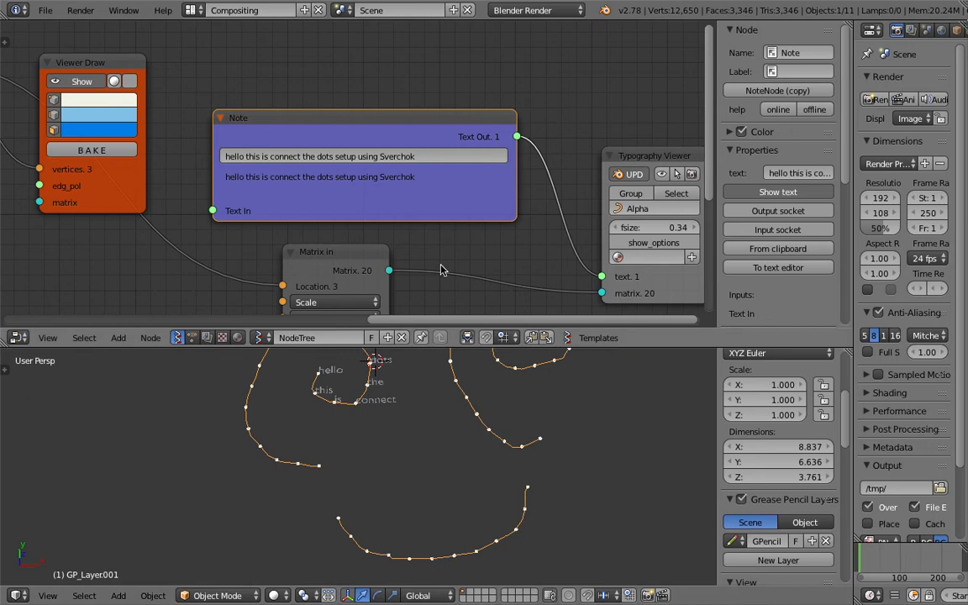
key("x")
scroll(369, 118, "down", 1)
middle_click_drag(381, 147, 398, 104)
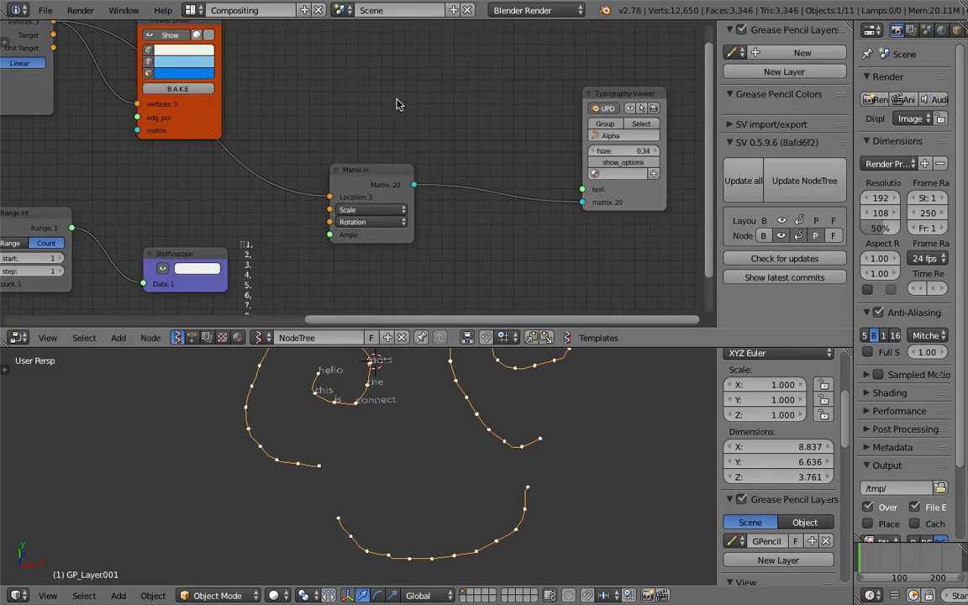
Save the file and delete the Viewer Draw node
scroll(361, 103, "down", 2)
middle_click_drag(323, 104, 431, 99)
left_click_drag(485, 171, 488, 180)
key("ctrl+s")
left_click(482, 184)
middle_click_drag(447, 147, 480, 188)
left_click(376, 157)
key("x")
middle_click_drag(376, 157, 417, 79)
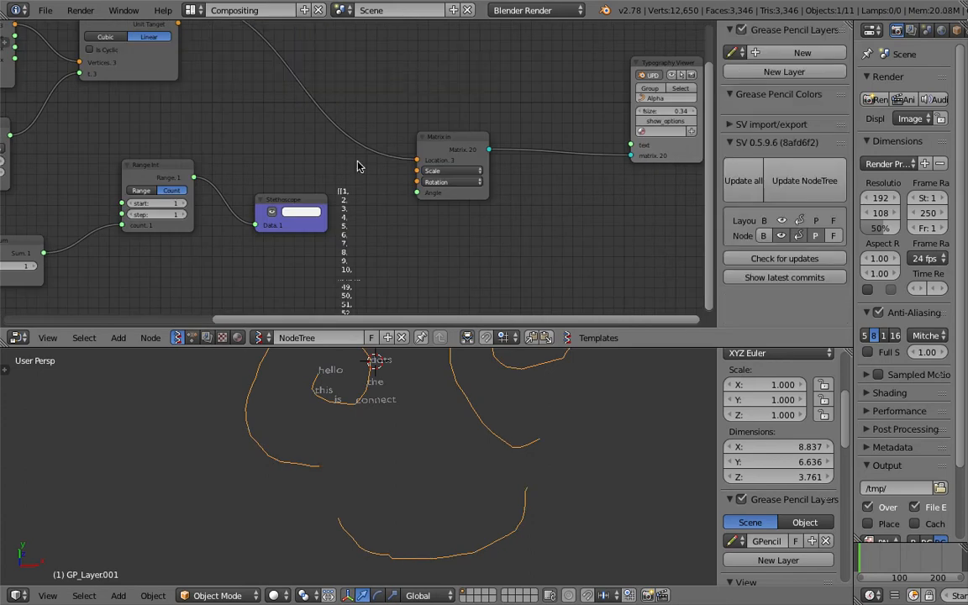
middle_click_drag(299, 194, 316, 172)
Connect the Range Int's Range output to the Typography Viewer's text input, hide the node sidebar, and move the Matrix in node up
scroll(226, 168, "down", 2)
middle_click_drag(236, 178, 242, 189)
left_click_drag(238, 168, 430, 155)
scroll(437, 404, "down", 2)
middle_click_drag(443, 415, 442, 421, "shift")
left_click(442, 421)
left_click_drag(716, 192, 840, 192)
scroll(636, 228, "up", 1)
left_click_drag(540, 143, 538, 54)
scroll(408, 460, "up", 2)
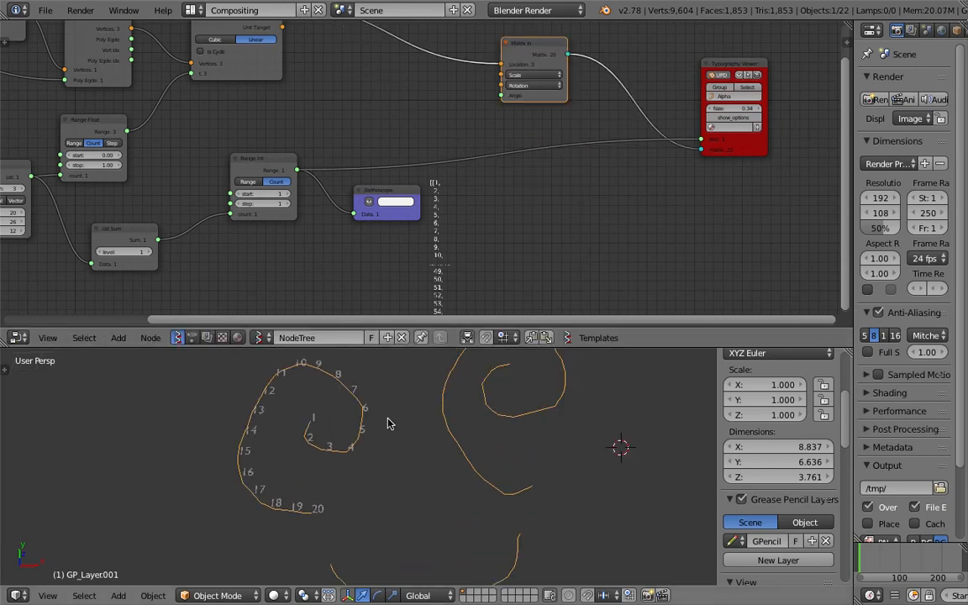
Save the file and insert a List Join node into the link between Vector Interpolation mk3 and Matrix in
middle_click_drag(488, 94, 487, 169)
key("ctrl+s")
left_click_drag(536, 129, 565, 124)
key("ctrl+s")
left_click(564, 122)
key("shift+a")
left_click(447, 77)
type("list")
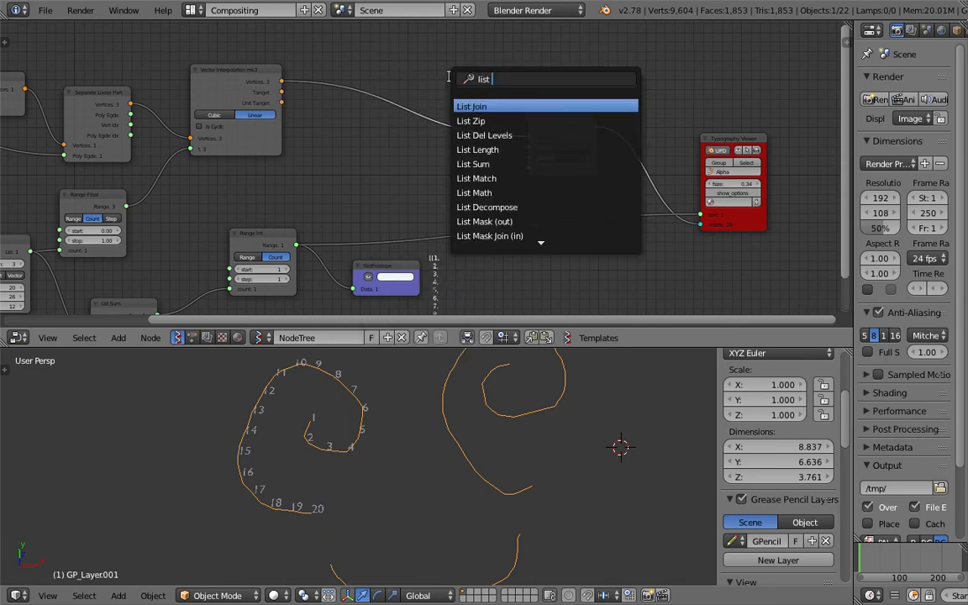
key("Return")
left_click(421, 94)
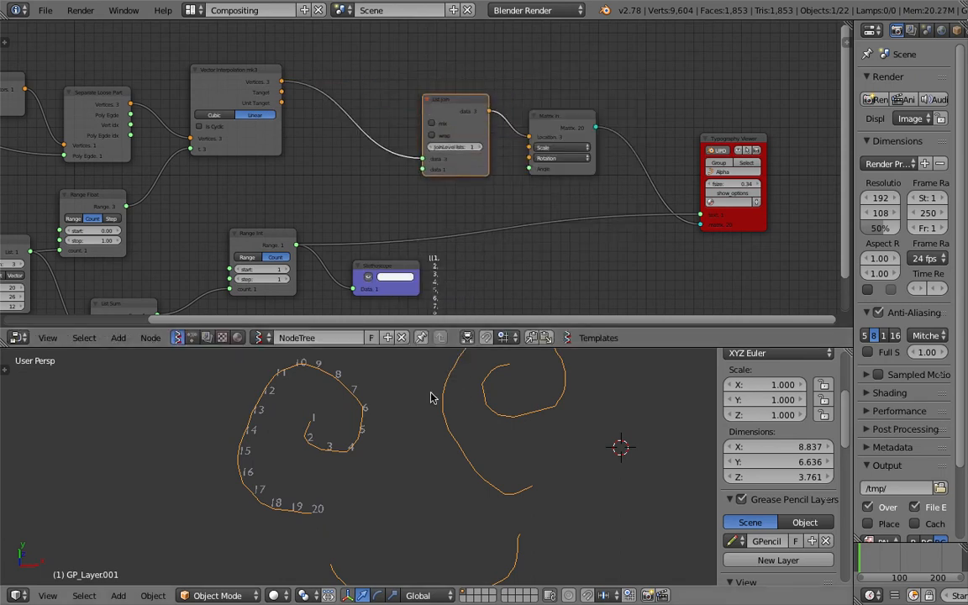
Set the List Join's JoinLevel lists to 2 and save the file
scroll(259, 177, "up", 2)
scroll(424, 232, "up", 1)
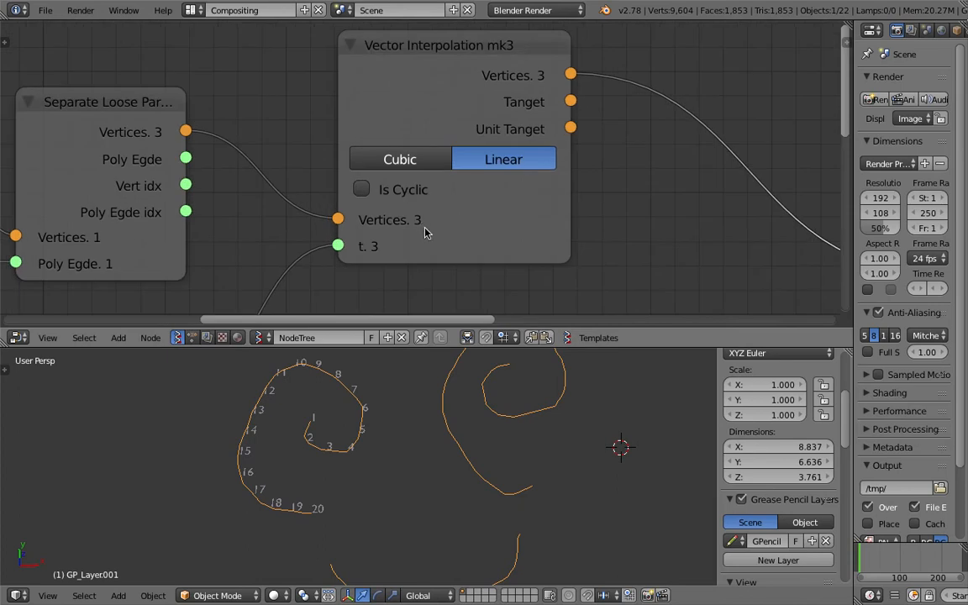
scroll(569, 233, "down", 4)
middle_click_drag(736, 218, 525, 204)
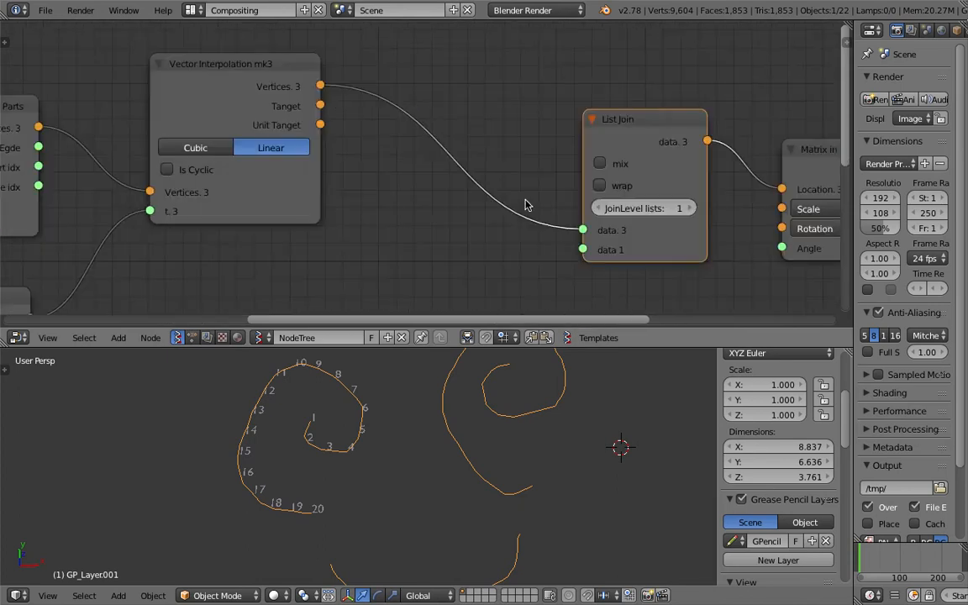
left_click(679, 206)
scroll(700, 249, "down", 2)
middle_click_drag(700, 249, 583, 167)
key("ctrl+s")
left_click(579, 149)
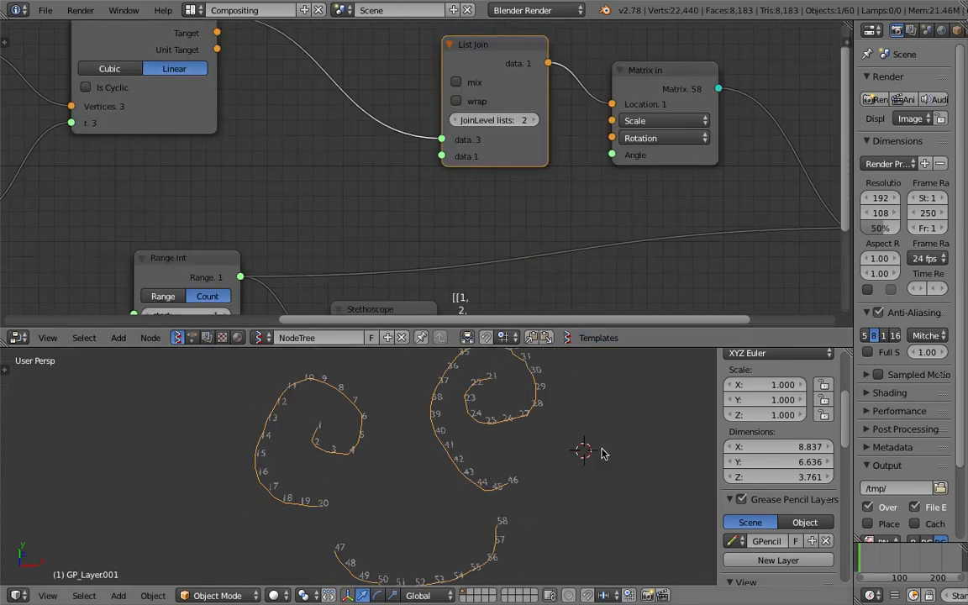
Maximize the 3D view and examine the order of the numbers along the three curves
key("shift+space")
left_click(643, 426)
scroll(664, 422, "up", 2)
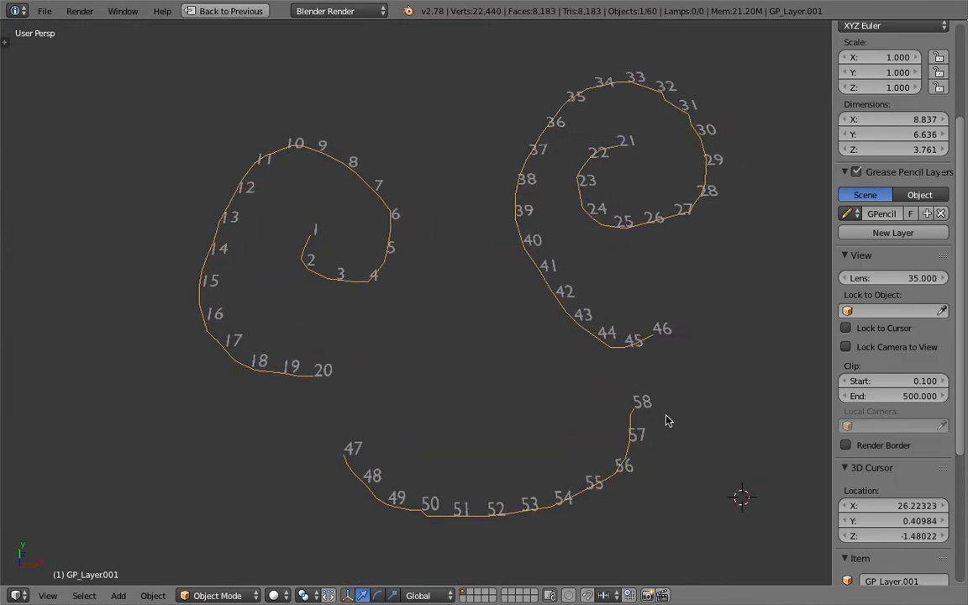
left_click(317, 224)
left_click(313, 264)
left_click(385, 248)
left_click(391, 216)
mouse_move(447, 499)
middle_mouse_down()
mouse_move(607, 457)
mouse_move(508, 394)
mouse_move(514, 275)
mouse_move(595, 323)
mouse_move(501, 266)
mouse_move(598, 337)
mouse_move(525, 337)
mouse_move(486, 324)
mouse_move(493, 283)
mouse_move(622, 268)
mouse_move(428, 261)
mouse_move(460, 267)
mouse_move(434, 284)
mouse_move(453, 300)
middle_mouse_up()
Save the scene as an incremented copy named connectTheDot_DEMO_002.blend
key("ctrl+s")
key("ctrl+s")
left_click(42, 11)
left_click(71, 142)
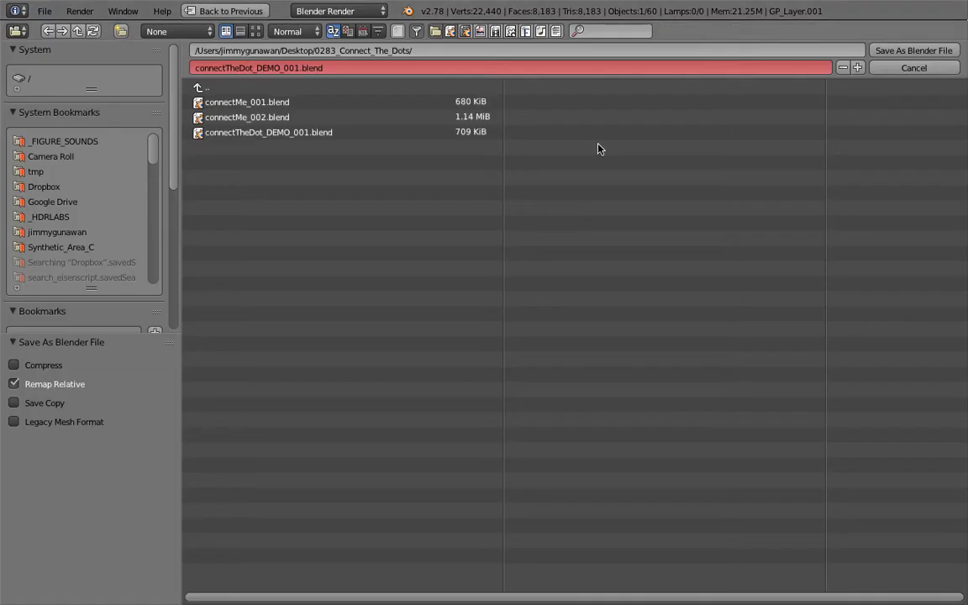
key("KP_Add")
left_click(894, 51)
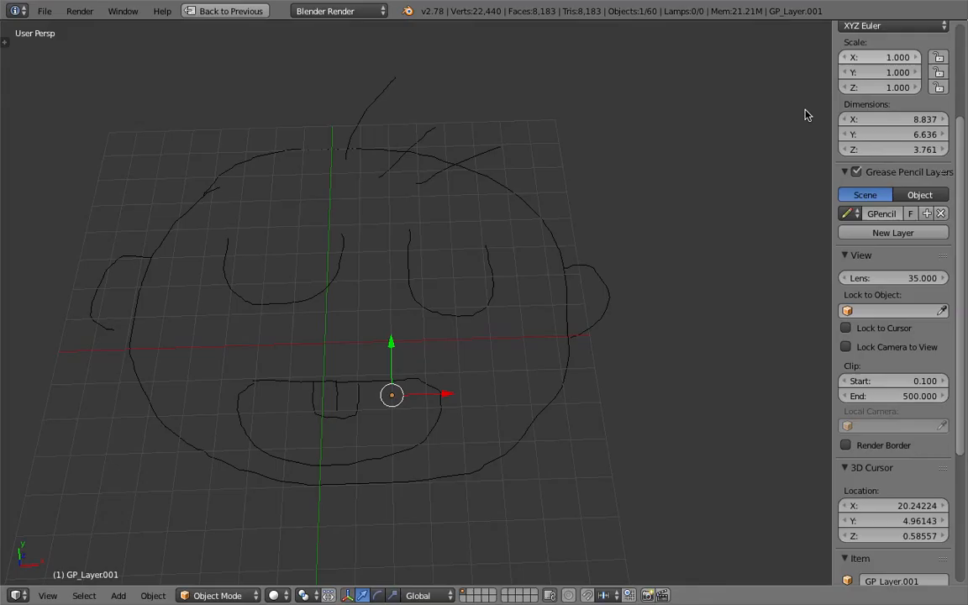
Return to the split layout, switch the file browser area back to a 3D View, and save the file
mouse_move(806, 112)
middle_mouse_down()
mouse_move(465, 299)
mouse_move(471, 314)
middle_mouse_up()
scroll(654, 315, "up", 3)
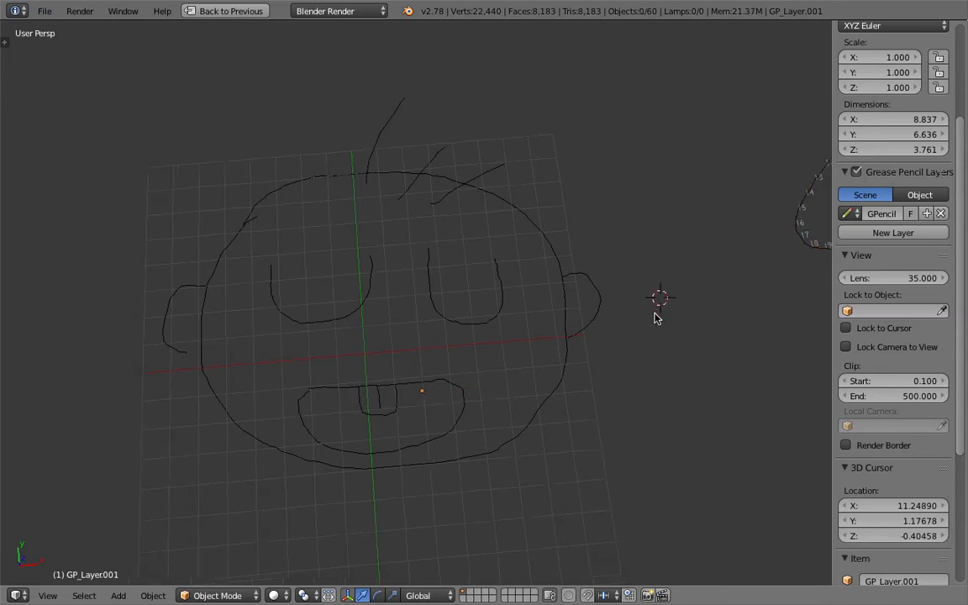
key("ctrl+s")
left_click(227, 11)
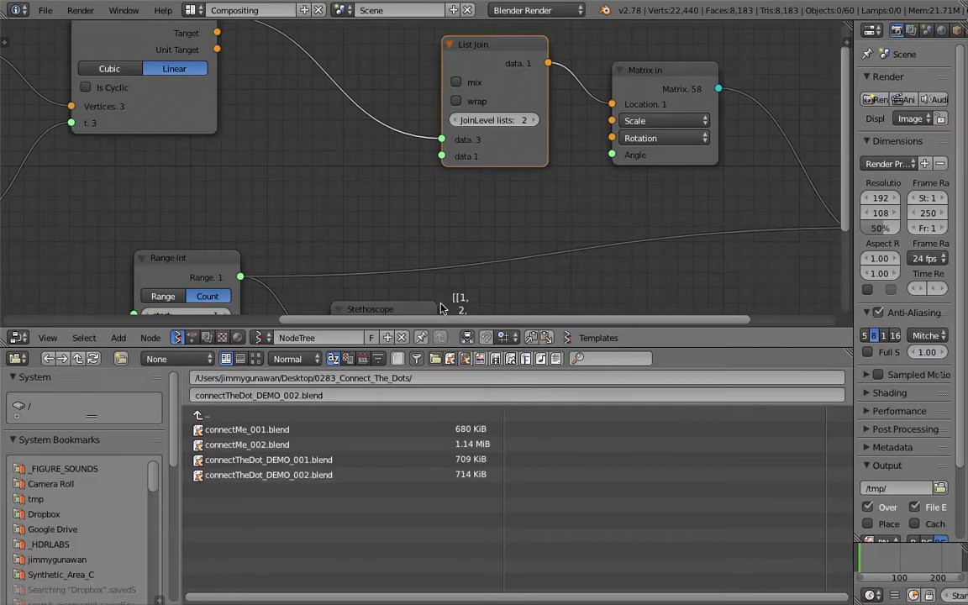
left_click(19, 359)
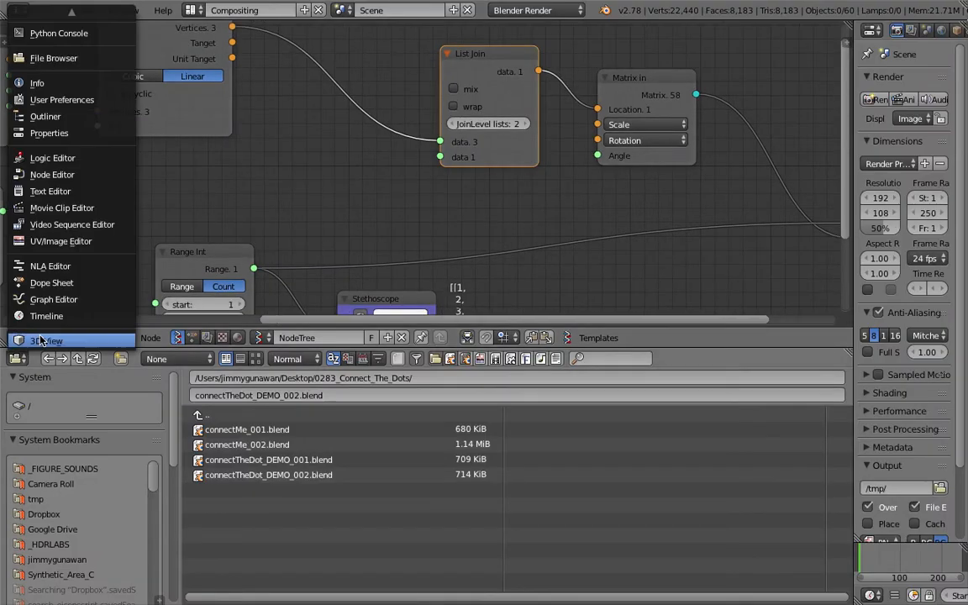
left_click(33, 337)
key("ctrl+s")
left_click(420, 429)
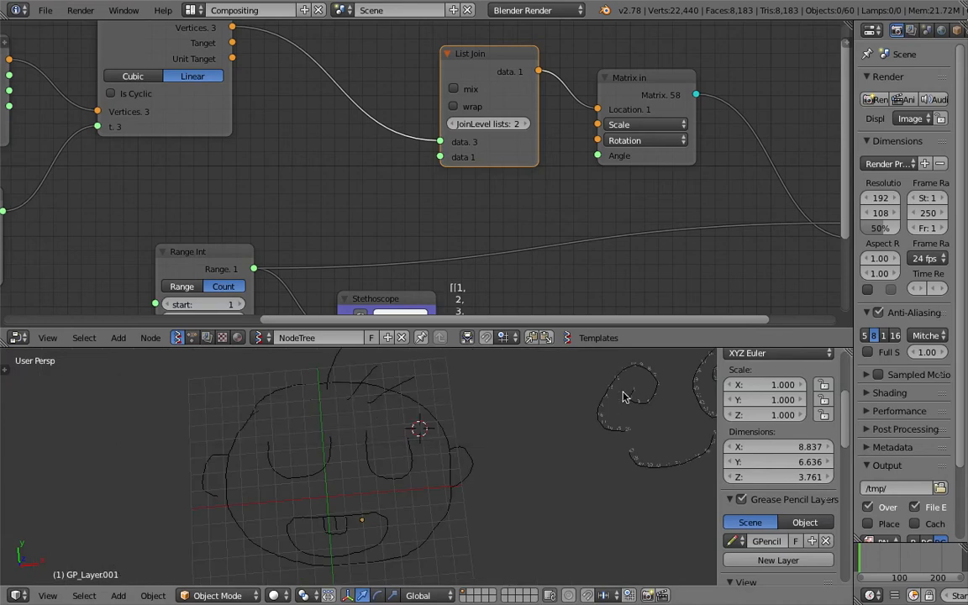
Save the file and load the smiling face curve into the Objects in mk3 node as its source object
right_click(637, 374)
key("ctrl+s")
left_click(555, 414)
right_click(431, 391)
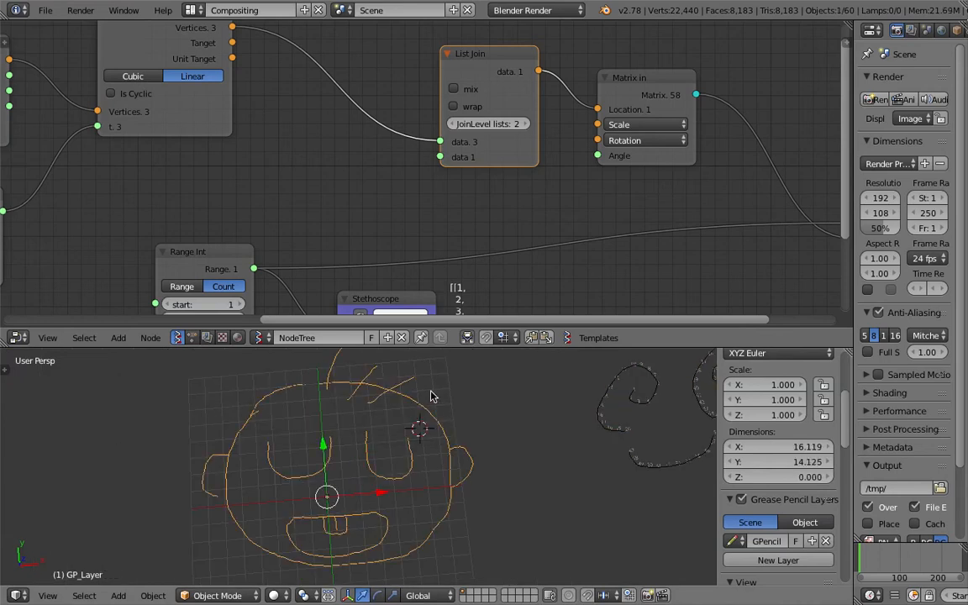
middle_click_drag(111, 150, 401, 184)
scroll(250, 165, "down", 3)
middle_click_drag(142, 236, 296, 168)
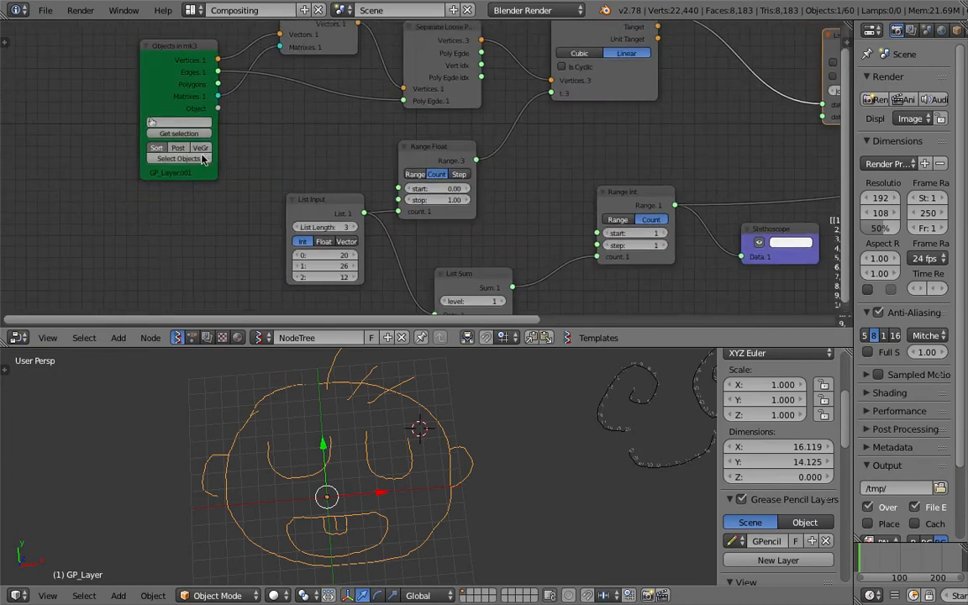
left_click(190, 136)
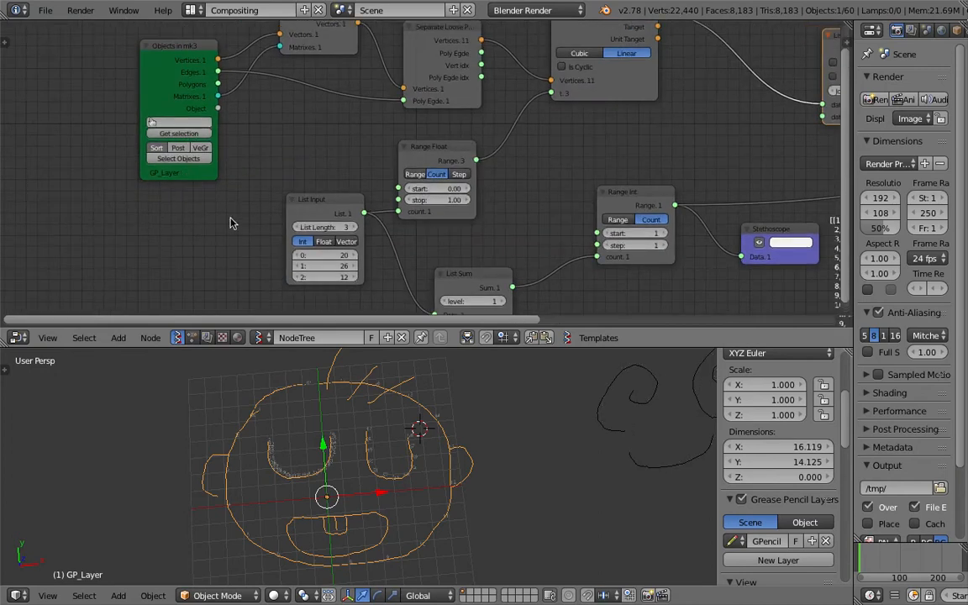
Examine the numbers on the face's eyes and outline and the list counts on the Vector Interpolation mk3 node
scroll(460, 457, "up", 2)
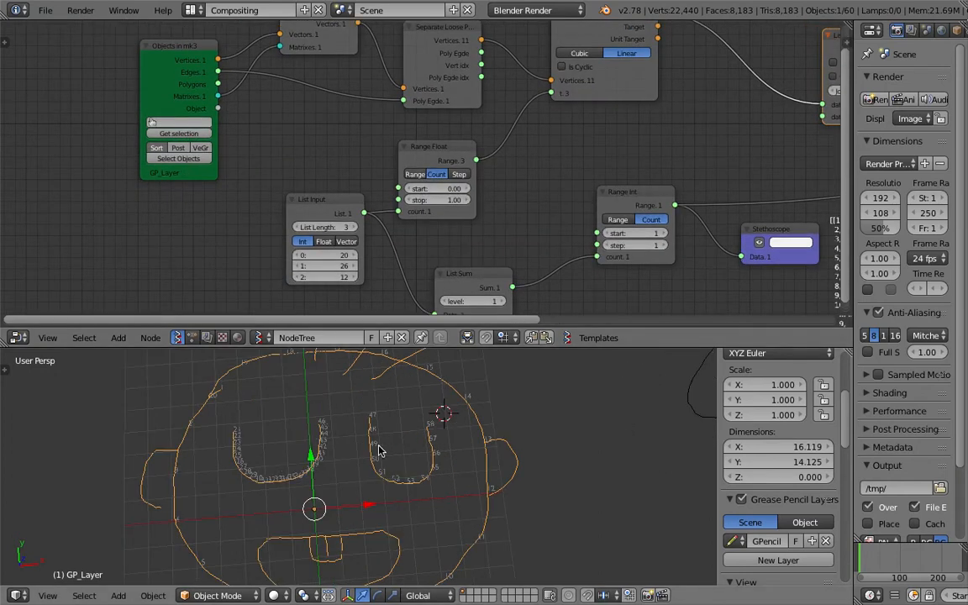
scroll(399, 460, "down", 1)
middle_click_drag(400, 241, 310, 154)
middle_click_drag(373, 198, 275, 95)
scroll(367, 164, "up", 11)
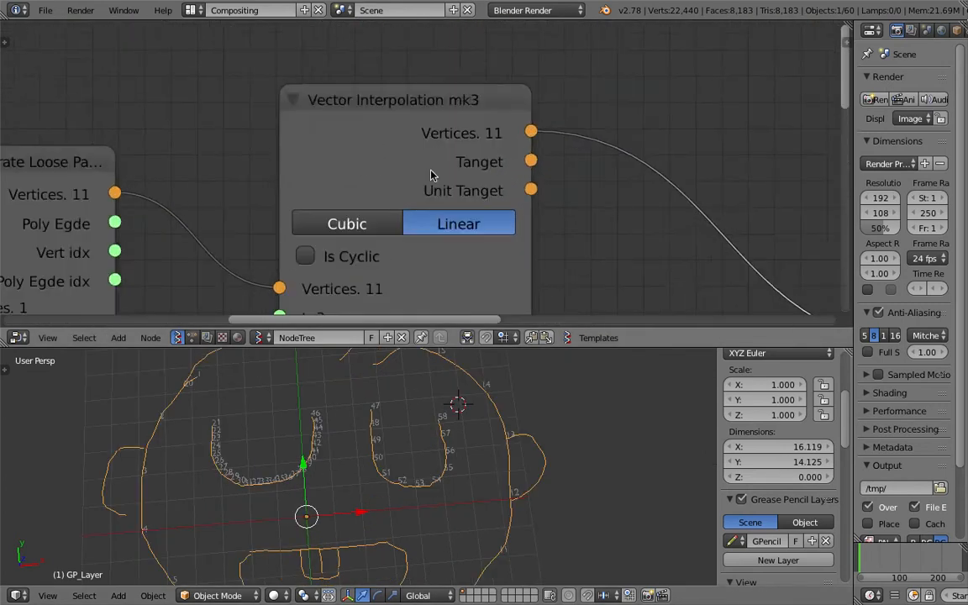
middle_click_drag(430, 174, 434, 80)
scroll(383, 181, "down", 11)
middle_click_drag(278, 309, 425, 134)
scroll(391, 147, "up", 3)
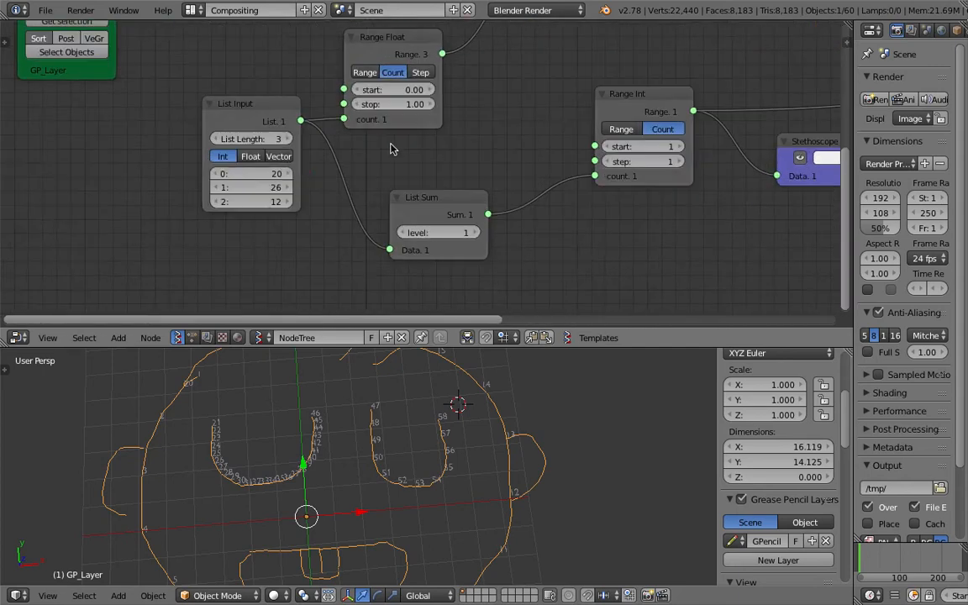
Set the List Input node's List Length to 11 and save over connectTheDot_DEMO_002.blend
left_click(289, 138)
left_click(289, 139)
left_click(289, 139)
left_click(289, 138)
left_click(289, 139)
left_click(289, 139)
left_click(289, 139)
left_click(289, 139)
left_click(289, 138)
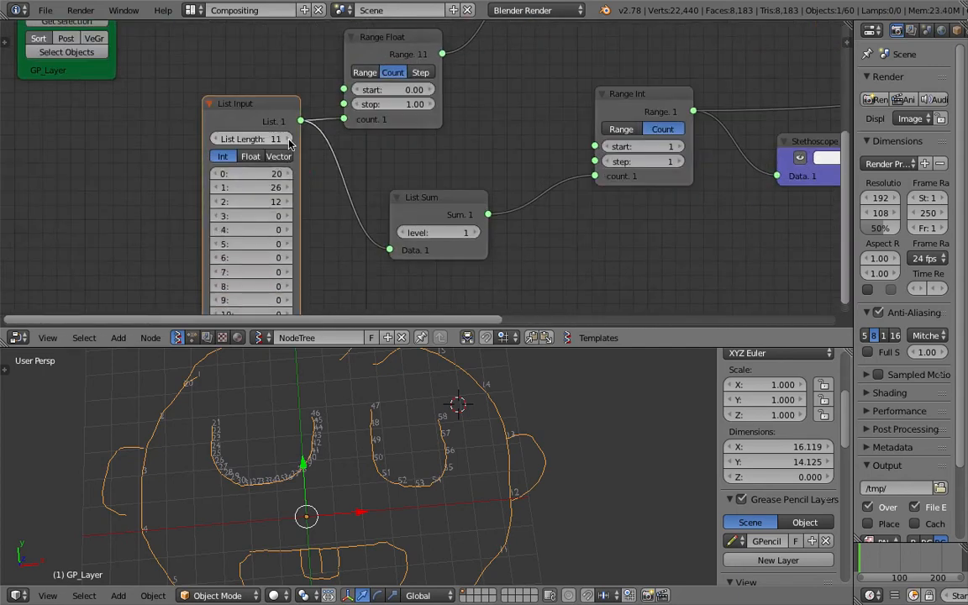
left_click(215, 138)
middle_click_drag(170, 164, 162, 100)
scroll(160, 100, "up", 1)
key("ctrl+s")
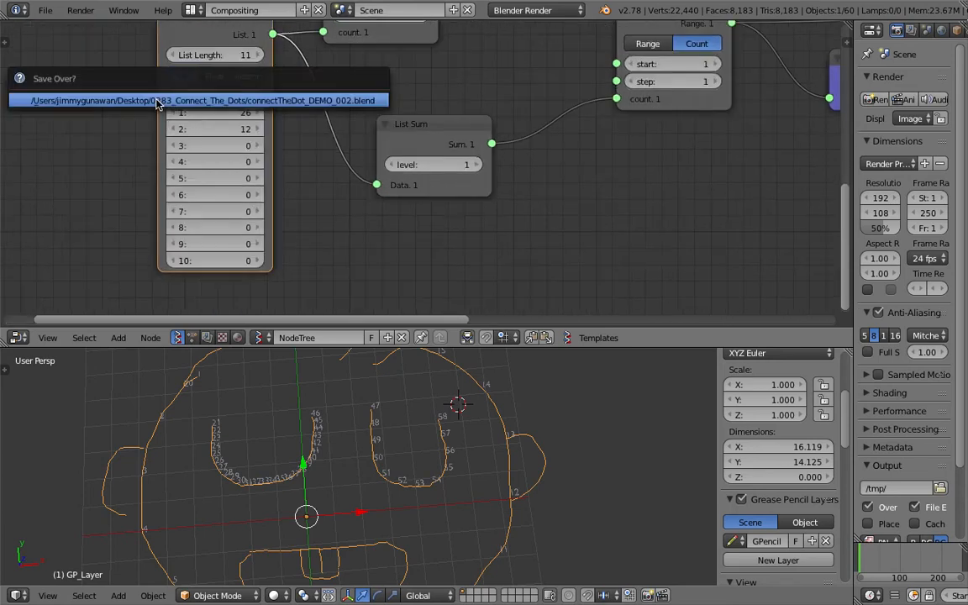
left_click(160, 101)
Enlarge the 3D view and set all eleven List Input values, items 0 to 10, to 3
scroll(168, 126, "up", 1)
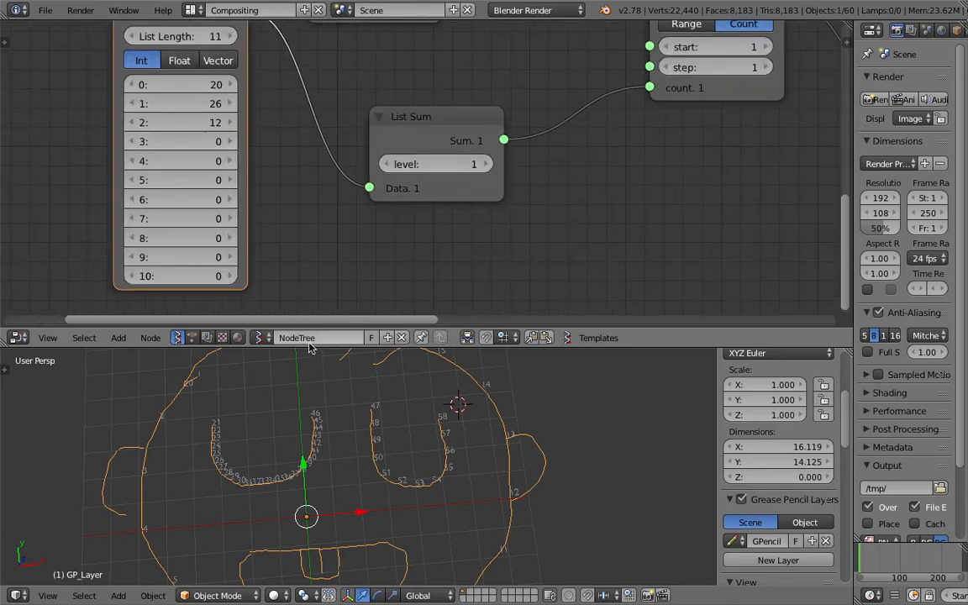
left_click_drag(309, 347, 309, 301)
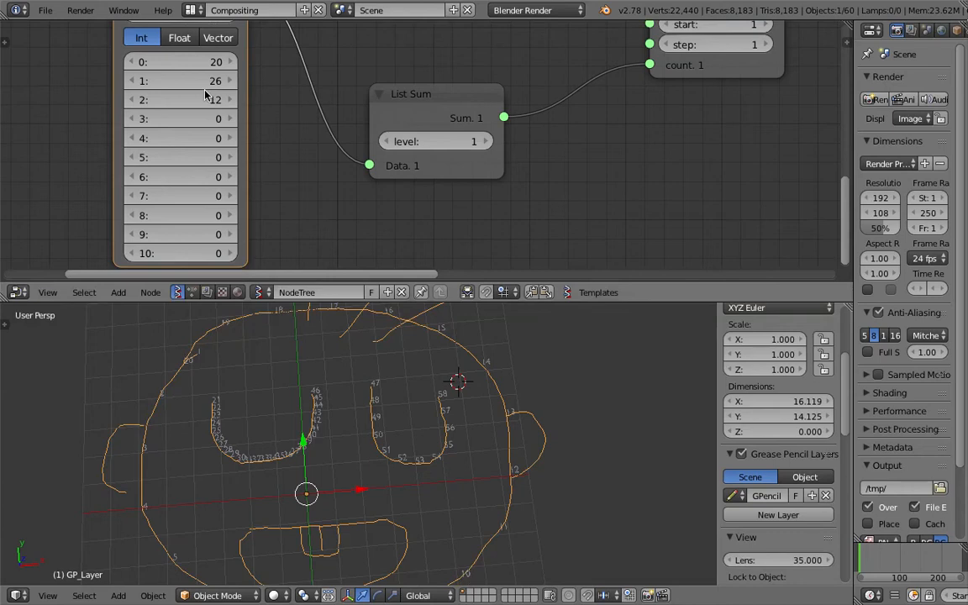
left_click(212, 63)
type("3")
key("Return")
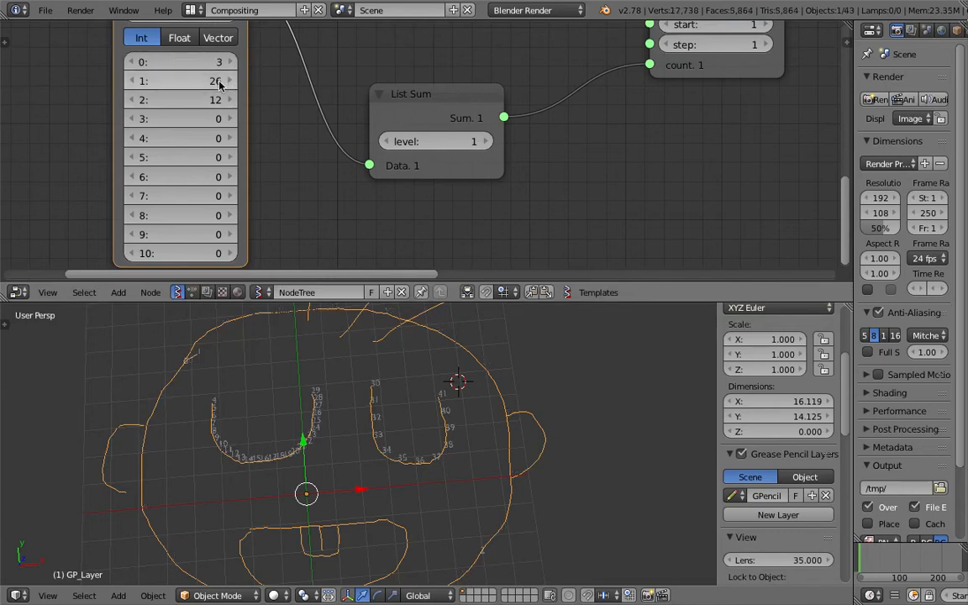
left_click_drag(211, 80, 211, 252)
type("3")
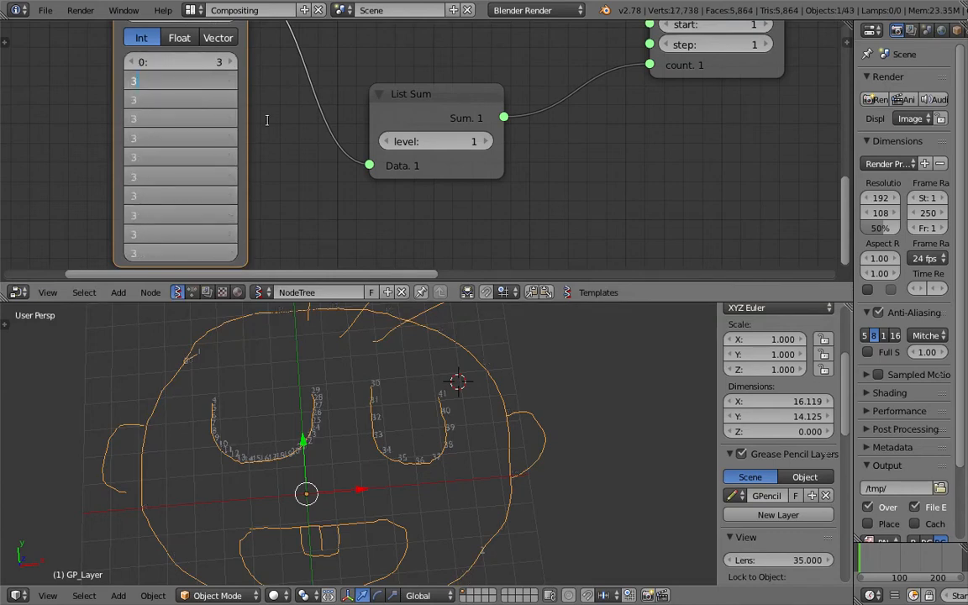
key("Return")
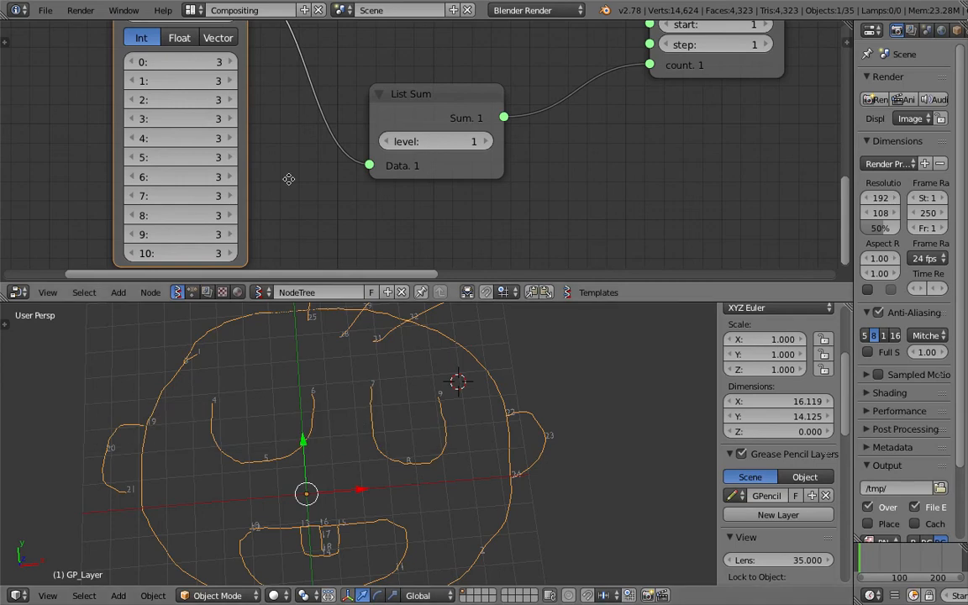
Set List Input items 0 to 4 to 43, 12, 14, 12 and 7 for the outline, eyes, mouth and teeth
scroll(266, 150, "down", 1)
left_click_drag(261, 125, 270, 121)
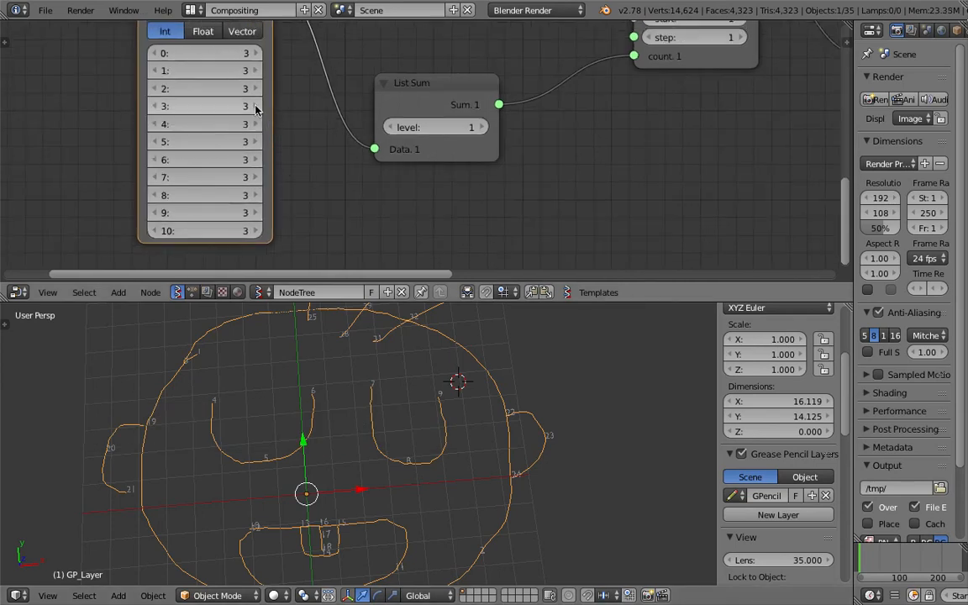
left_click(256, 53)
mouse_move(204, 53)
left_mouse_down()
mouse_move(411, 53)
mouse_move(315, 53)
left_mouse_up()
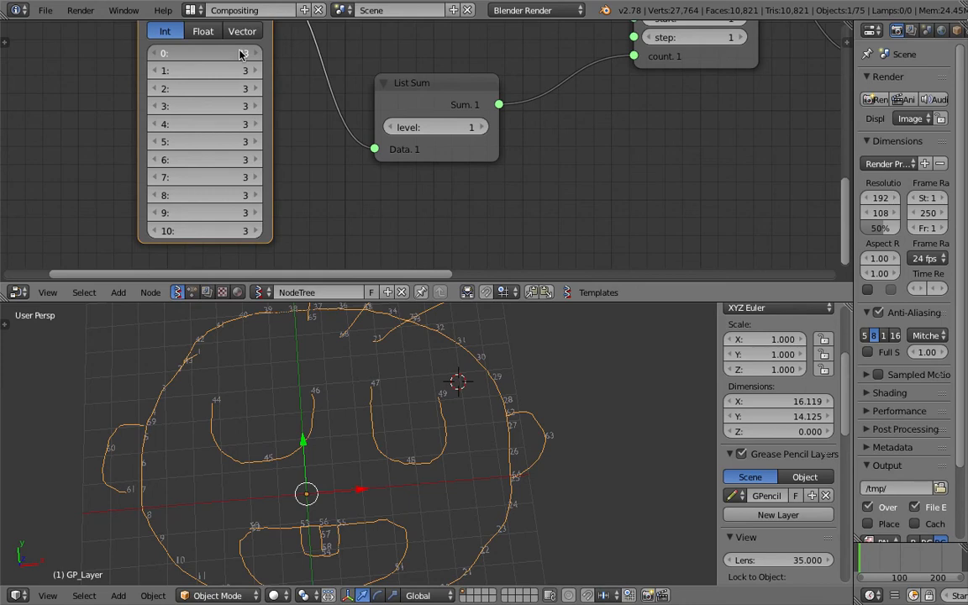
left_click_drag(234, 71, 270, 71)
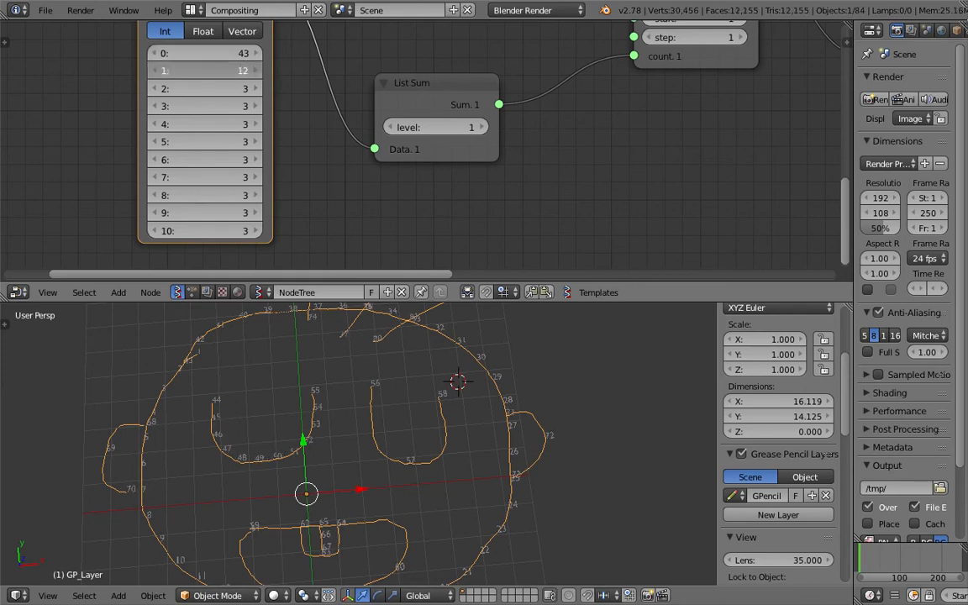
mouse_move(237, 88)
left_mouse_down()
mouse_move(249, 88)
mouse_move(247, 106)
mouse_move(268, 106)
mouse_move(251, 105)
mouse_move(260, 106)
mouse_move(233, 123)
left_mouse_up()
left_click_drag(233, 141, 233, 141)
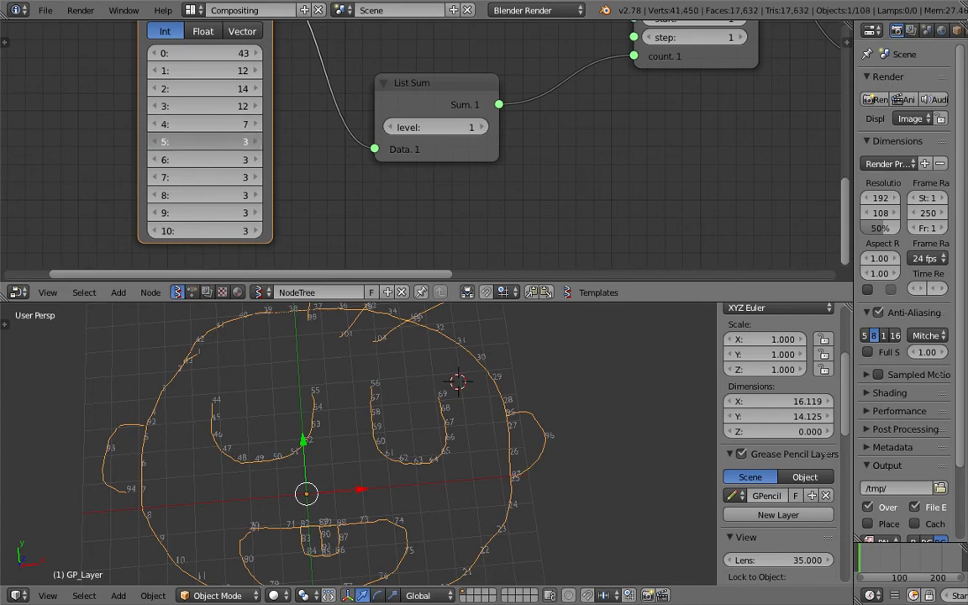
left_click_drag(232, 141, 237, 141)
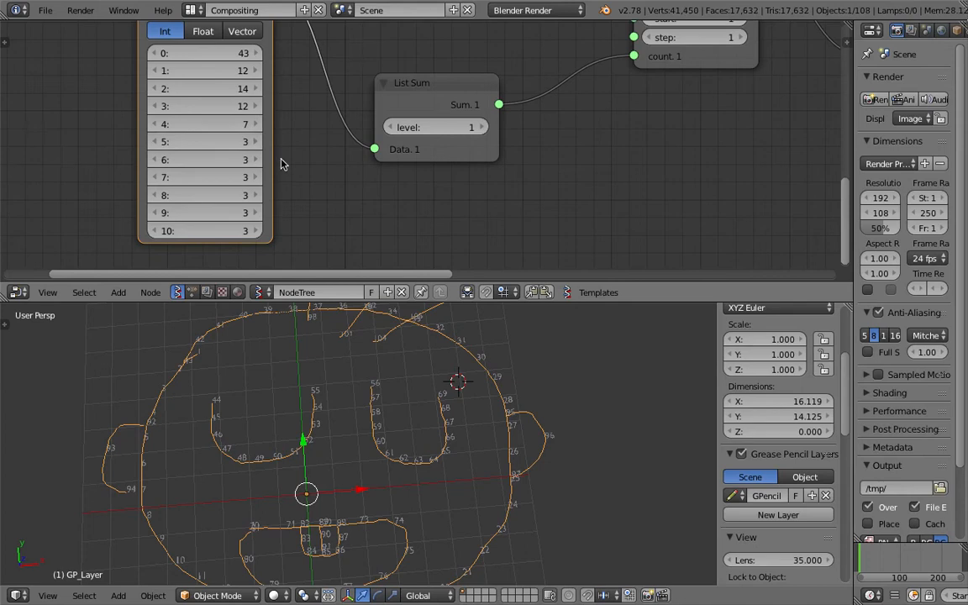
Set List Input items 6 and 7 to 8 for the ears, and item 8 to 6
middle_click_drag(280, 162, 283, 134)
mouse_move(247, 127)
left_mouse_down()
mouse_move(242, 145)
mouse_move(251, 145)
left_mouse_up()
middle_click_drag(245, 163, 243, 133)
left_click_drag(244, 133, 236, 133)
middle_click_drag(237, 135, 222, 179)
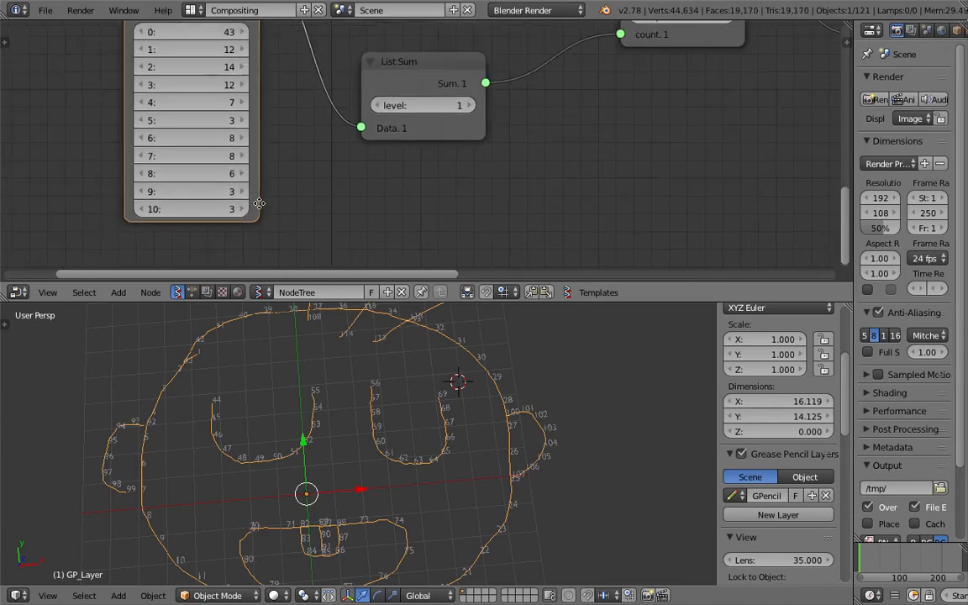
Set List Input items 8, 9 and 10 to 7, 6 and 4 for the hair strands
scroll(320, 360, "down", 2)
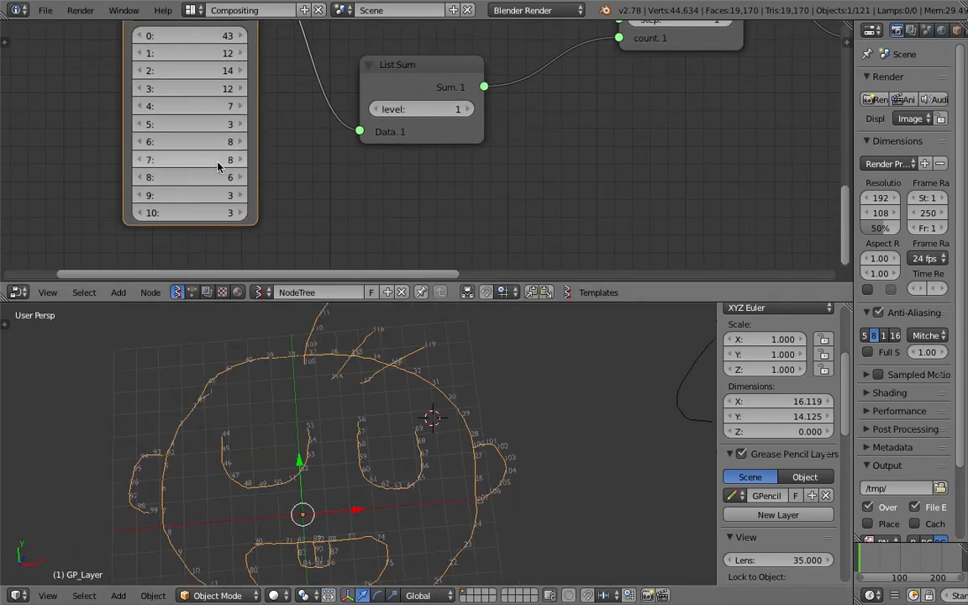
mouse_move(216, 160)
left_mouse_down()
mouse_move(232, 159)
mouse_move(216, 160)
mouse_move(216, 195)
left_mouse_up()
left_click_drag(216, 213, 209, 213)
left_click(529, 421)
middle_click_drag(540, 421, 518, 378, "shift")
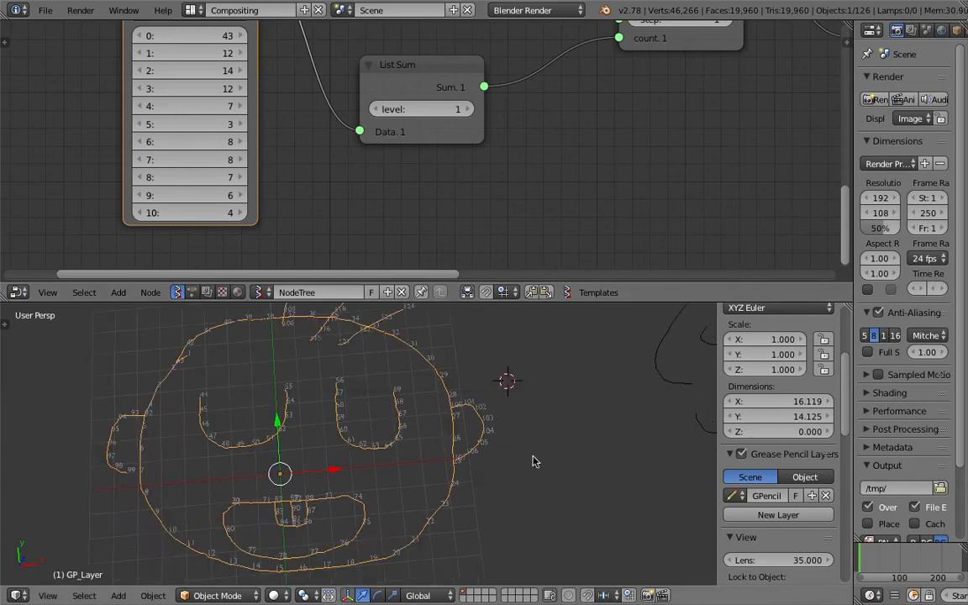
Inspect the numbers around the mouth up close and save the file
middle_click_drag(529, 458, 510, 436, "shift")
scroll(438, 461, "up", 6)
key("ctrl+s")
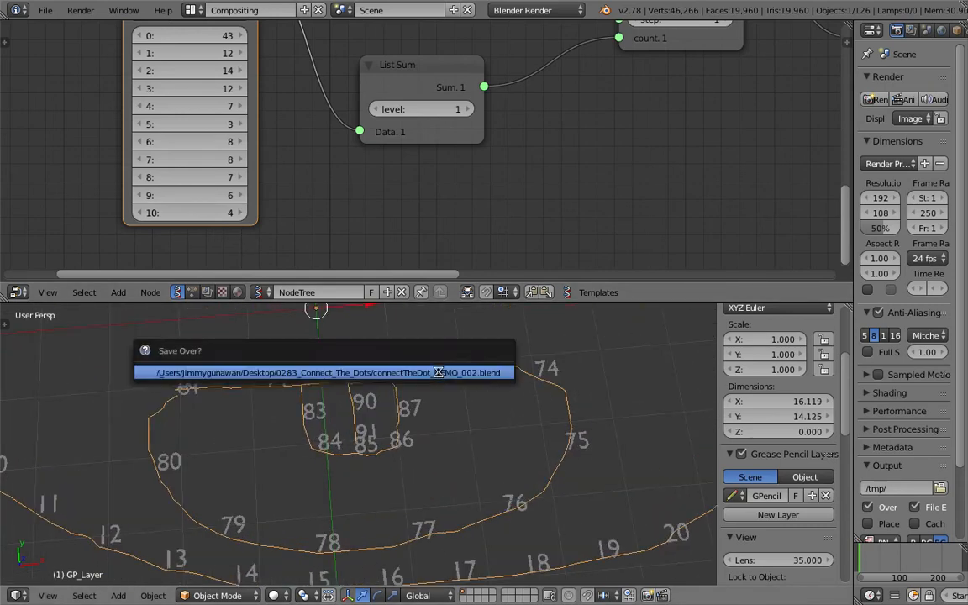
left_click(439, 372)
scroll(415, 368, "up", 2)
key("ctrl+s")
left_click(413, 370)
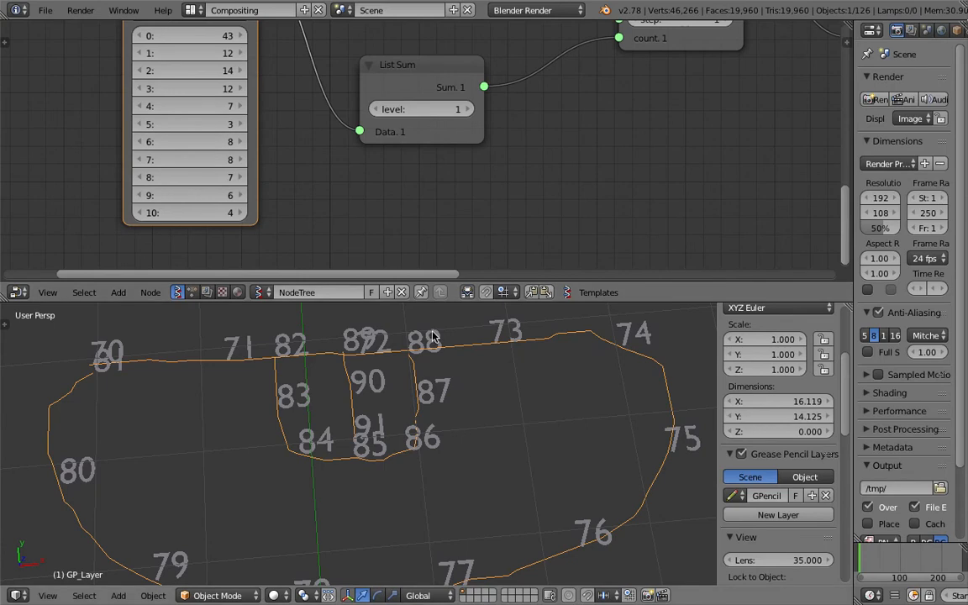
Check the crowded numbers on the teeth lines from a slightly rotated view and save the file again
middle_click_drag(433, 336, 431, 350)
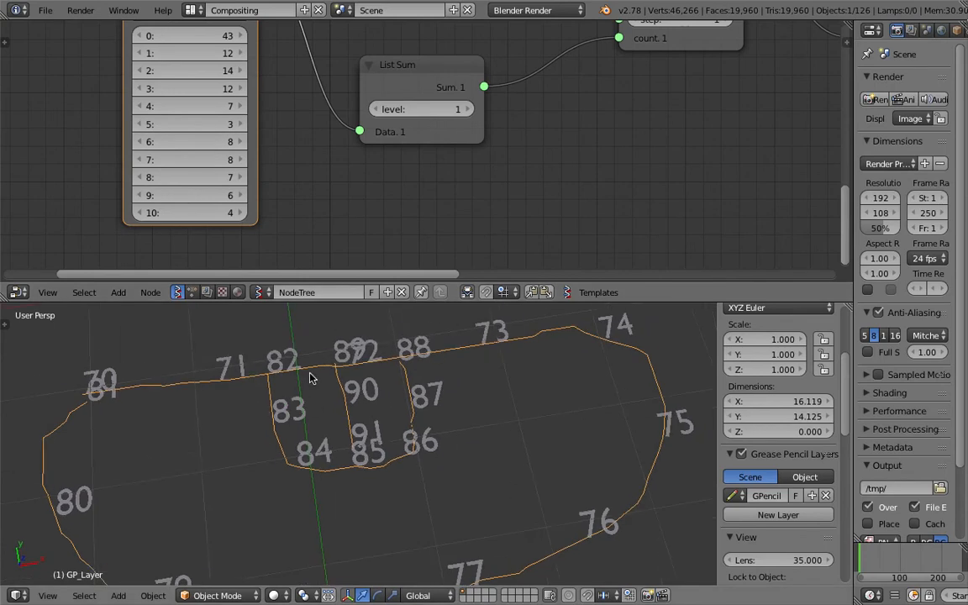
scroll(311, 382, "down", 5)
key("ctrl+s")
left_click(417, 444)
scroll(417, 445, "down", 2)
scroll(417, 444, "up", 3)
scroll(432, 434, "down", 2)
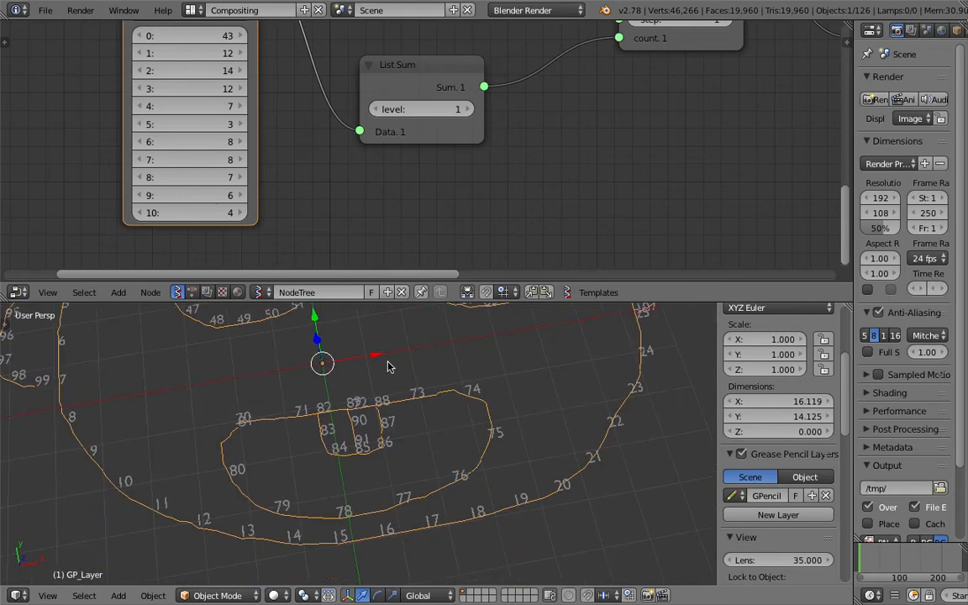
scroll(388, 366, "up", 1)
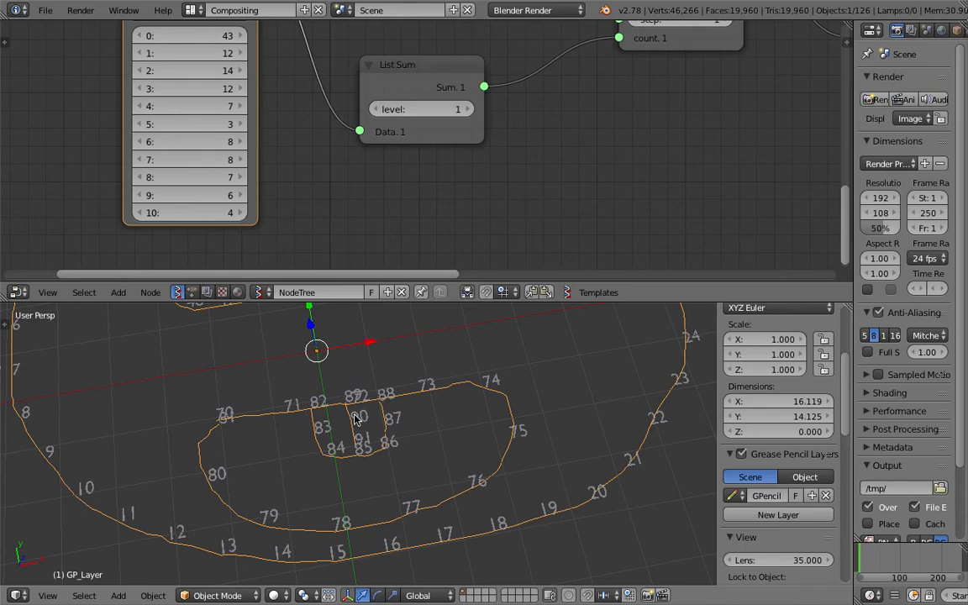
Set List Input item 5 to 4 and item 4 to 8 to adjust the number spacing on the teeth
scroll(360, 429, "up", 3)
scroll(294, 193, "left", 2, "ctrl")
left_click(279, 128)
left_click(279, 127)
left_click(264, 128)
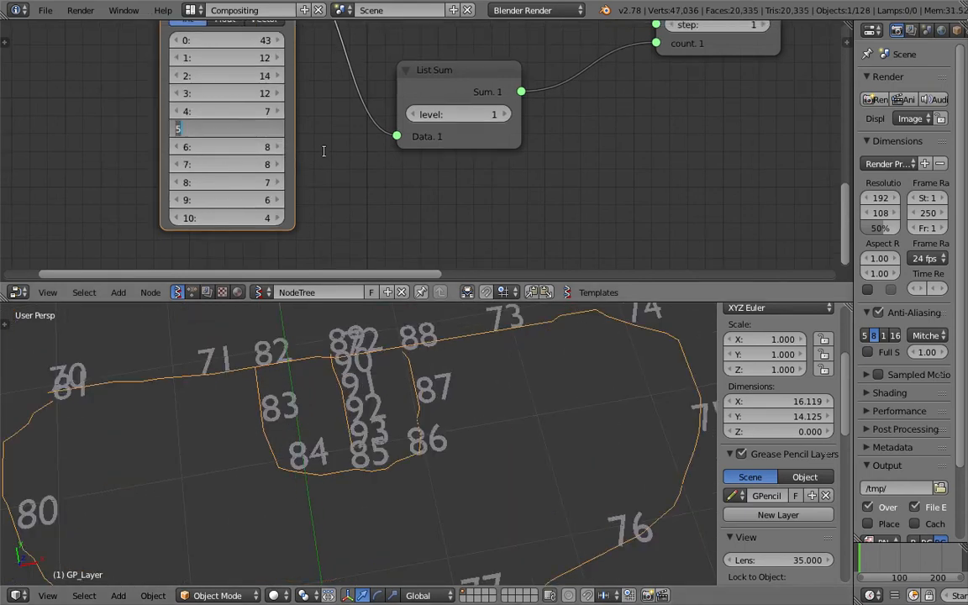
left_click(178, 130)
left_click(178, 130)
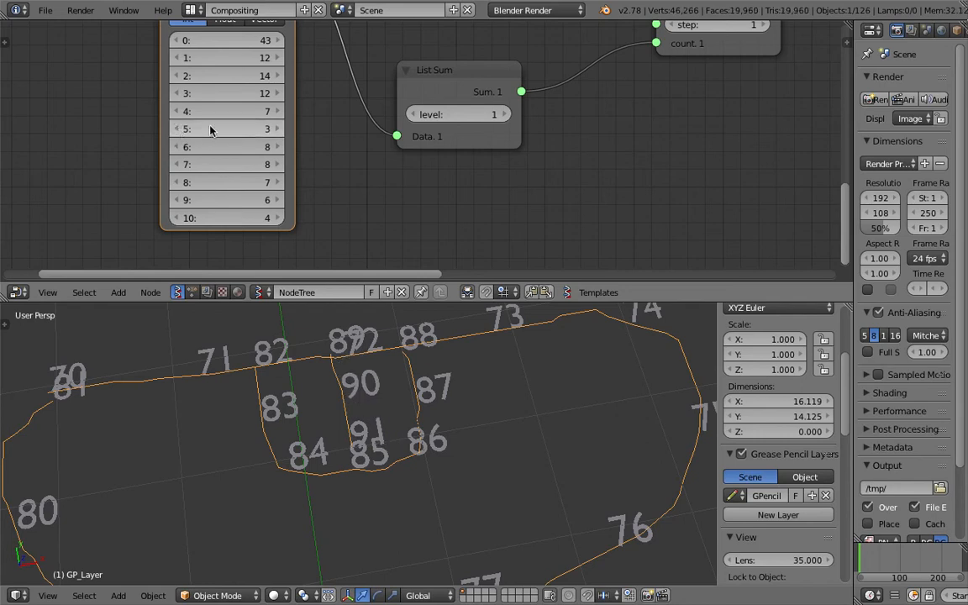
left_click(268, 131)
left_click(272, 112)
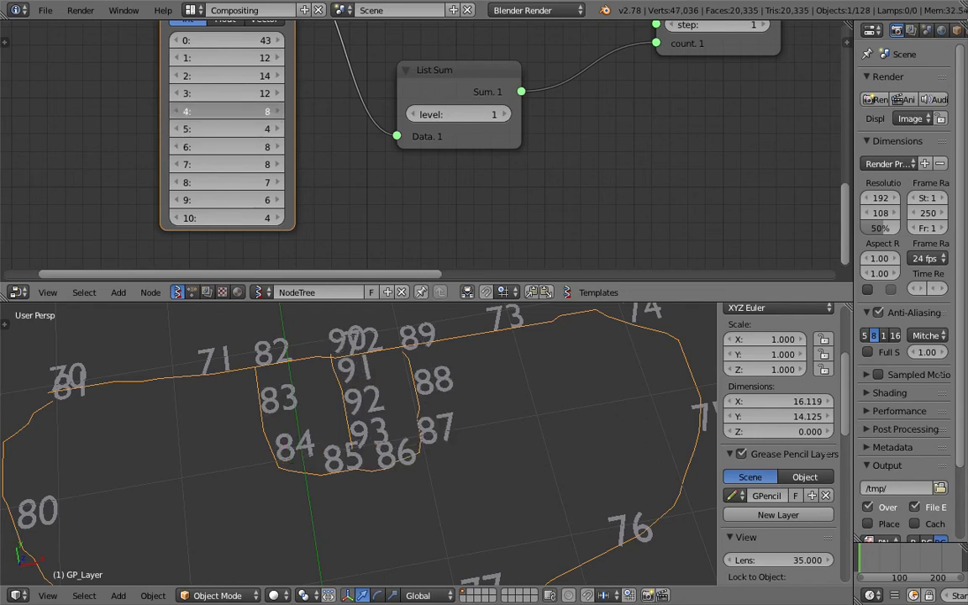
Review the mouth numbers, follow the node chain over to the Typography Viewer node, and save the file
scroll(541, 393, "down", 4)
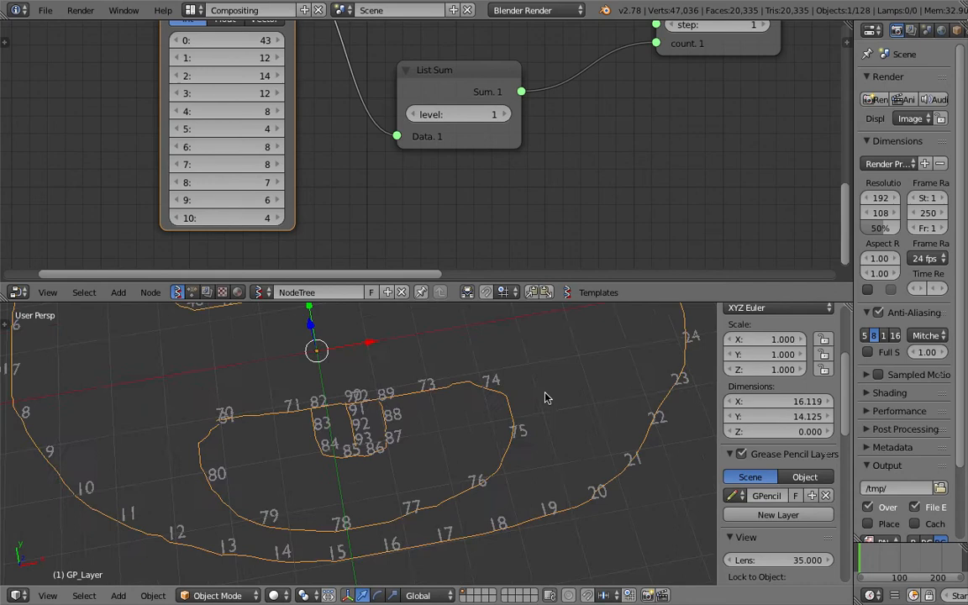
scroll(543, 399, "down", 2)
middle_click_drag(663, 162, 276, 216)
key("ctrl+s")
left_click(410, 209)
middle_click_drag(621, 129, 397, 168)
scroll(394, 195, "up", 1)
scroll(486, 166, "up", 2)
middle_click_drag(837, 141, 429, 211)
scroll(567, 139, "down", 10)
key("ctrl+s")
left_click(429, 210)
Show the Typography Viewer node's options, set align_x to CENTER, and save the file
middle_click_drag(527, 163, 472, 197)
scroll(471, 197, "up", 3)
left_click(452, 128)
middle_click_drag(569, 146, 557, 94)
scroll(529, 159, "up", 2)
middle_click_drag(507, 216, 514, 190)
left_click(445, 212)
left_click(416, 191)
key("ctrl+s")
left_click(598, 185)
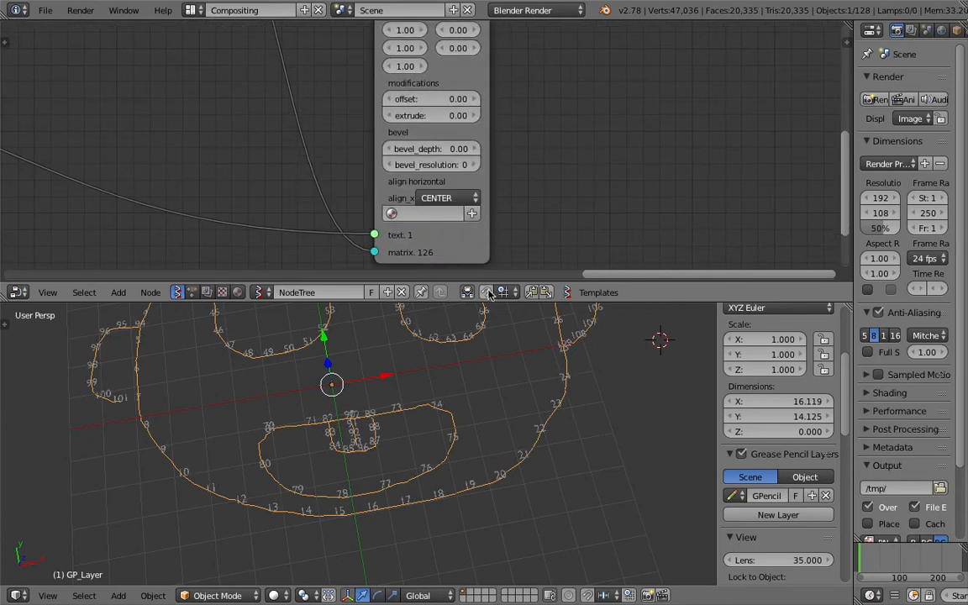
Try a different text offset in the Typography Viewer node, reset it to 0, and save the file
left_click_drag(442, 99, 460, 99)
left_click(442, 99)
type("0")
key("Return")
key("ctrl+s")
left_click(442, 99)
Widen the Typography Viewer node, set XOFF to 0 and YOFF to -0.18, and check the numbers over the whole face
middle_click_drag(487, 60, 537, 109)
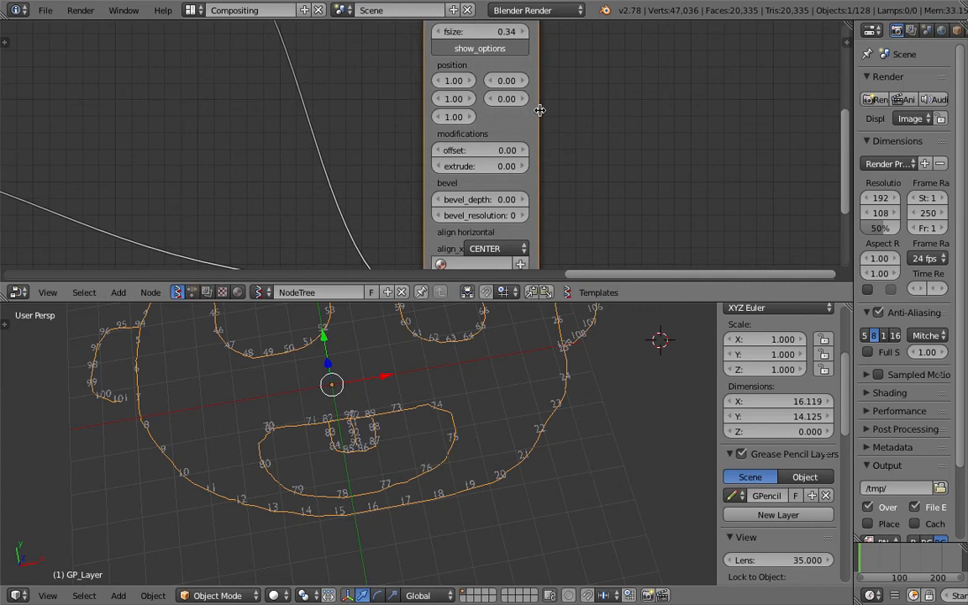
left_click_drag(539, 110, 644, 115)
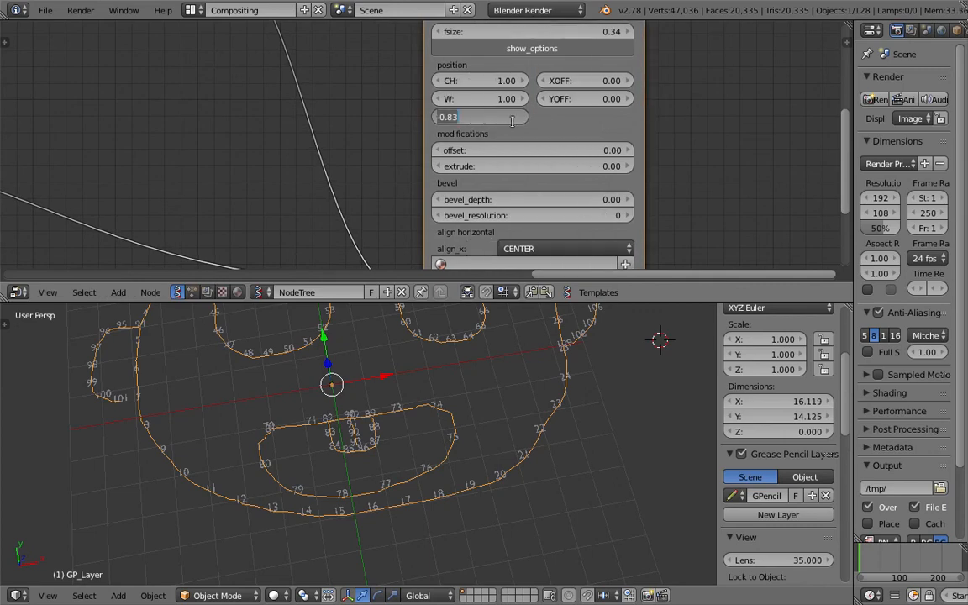
key("Escape")
mouse_move(579, 81)
left_mouse_down()
mouse_move(609, 81)
mouse_move(597, 81)
mouse_move(605, 99)
mouse_move(588, 99)
mouse_move(607, 99)
mouse_move(581, 99)
left_mouse_up()
left_click(597, 81)
type("0")
key("Return")
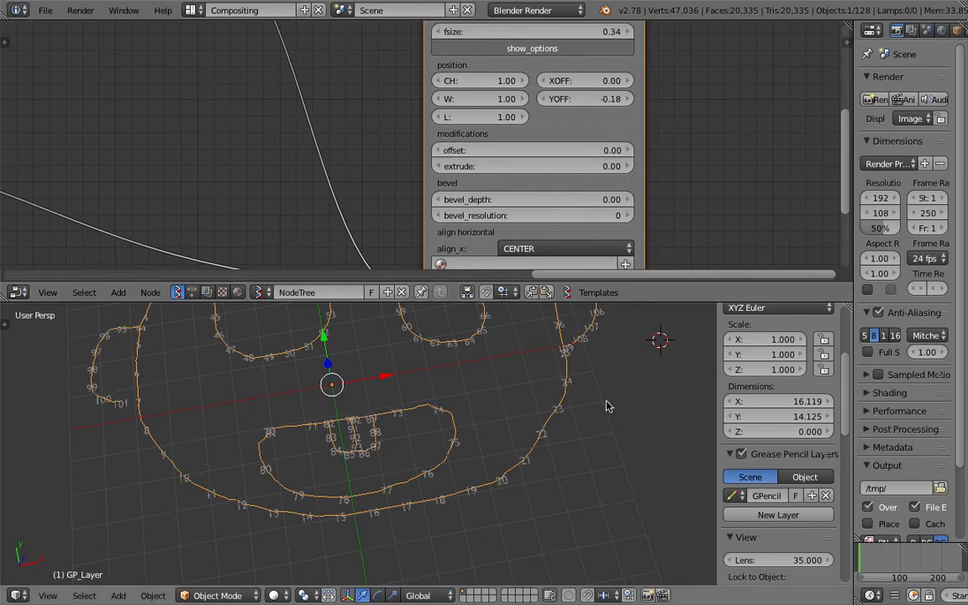
scroll(503, 421, "down", 4)
middle_click_drag(516, 384, 516, 414, "shift")
scroll(355, 199, "down", 3)
middle_click_drag(321, 122, 412, 256)
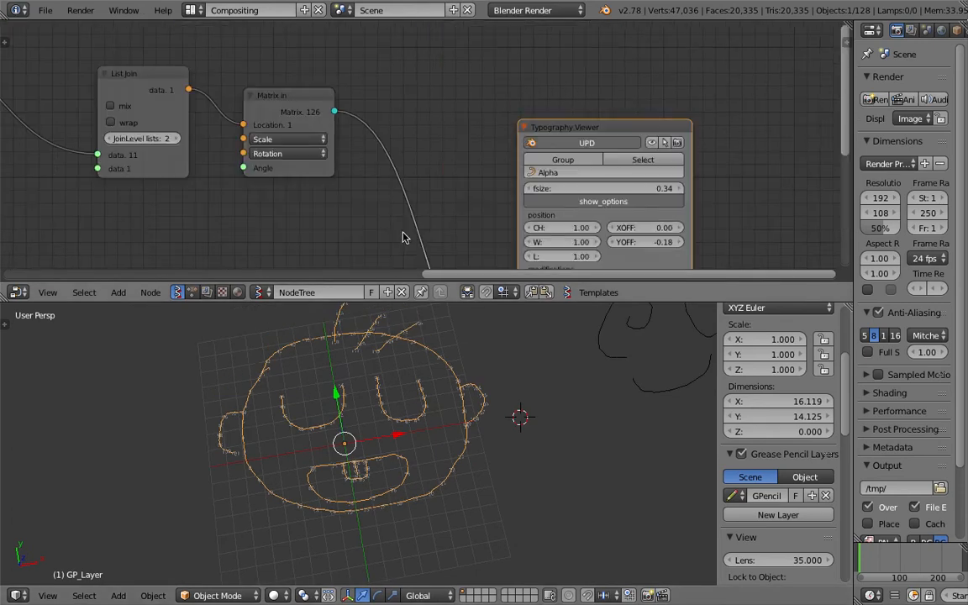
Nudge the Matrix in node, check the numbers along the face curves up close, and save the file
middle_click_drag(314, 181, 411, 197)
left_click_drag(374, 124, 383, 111)
key("ctrl+s")
left_click(384, 110)
scroll(358, 453, "up", 1)
scroll(358, 454, "up", 4)
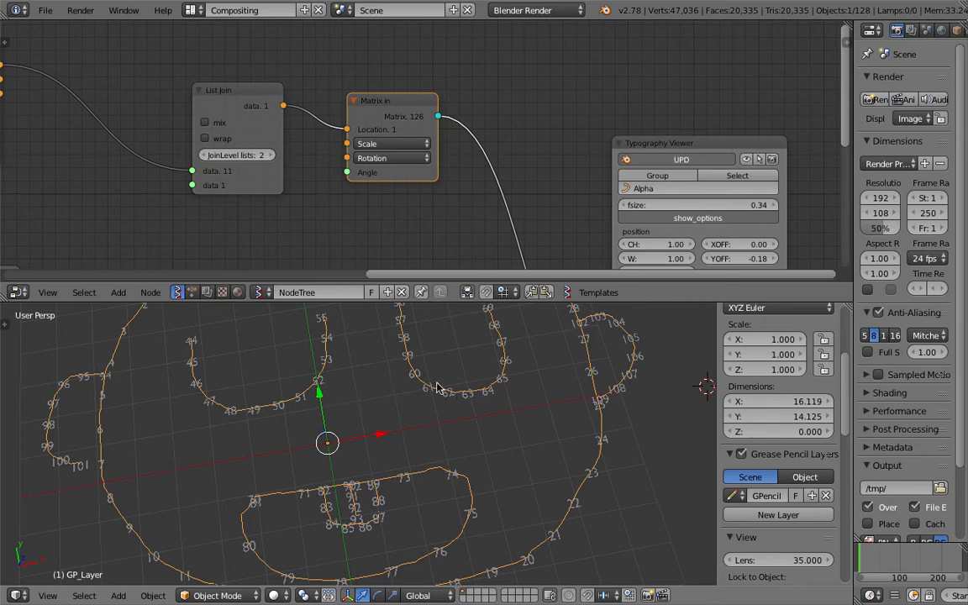
scroll(432, 432, "down", 2)
key("ctrl+s")
left_click(430, 435)
middle_click_drag(229, 173, 240, 178)
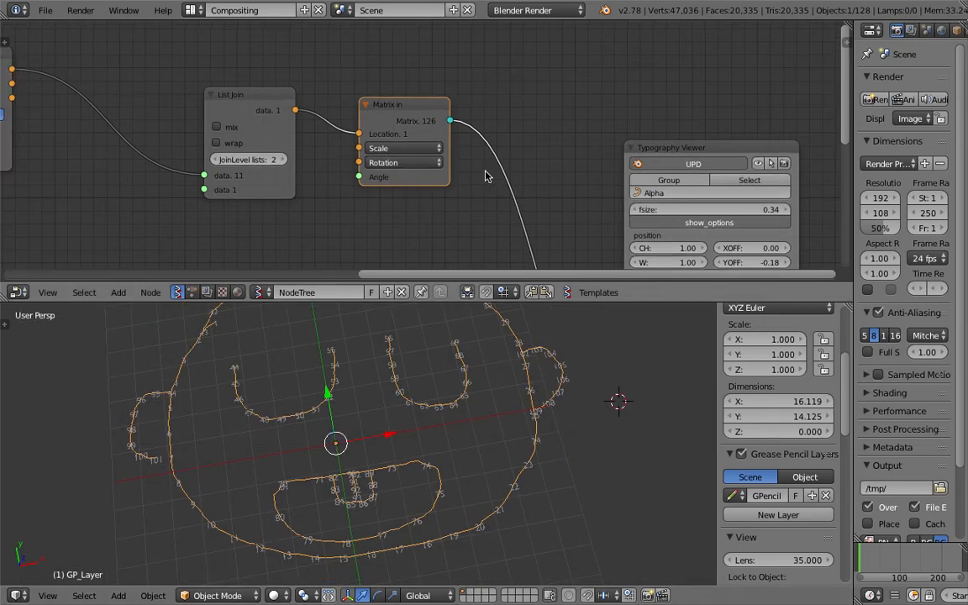
Move the List Join node away from the Matrix in node to make room for another node
scroll(486, 171, "down", 3)
middle_click_drag(492, 166, 365, 56)
middle_click_drag(339, 151, 556, 127)
middle_click_drag(454, 109, 466, 248)
scroll(428, 238, "down", 3)
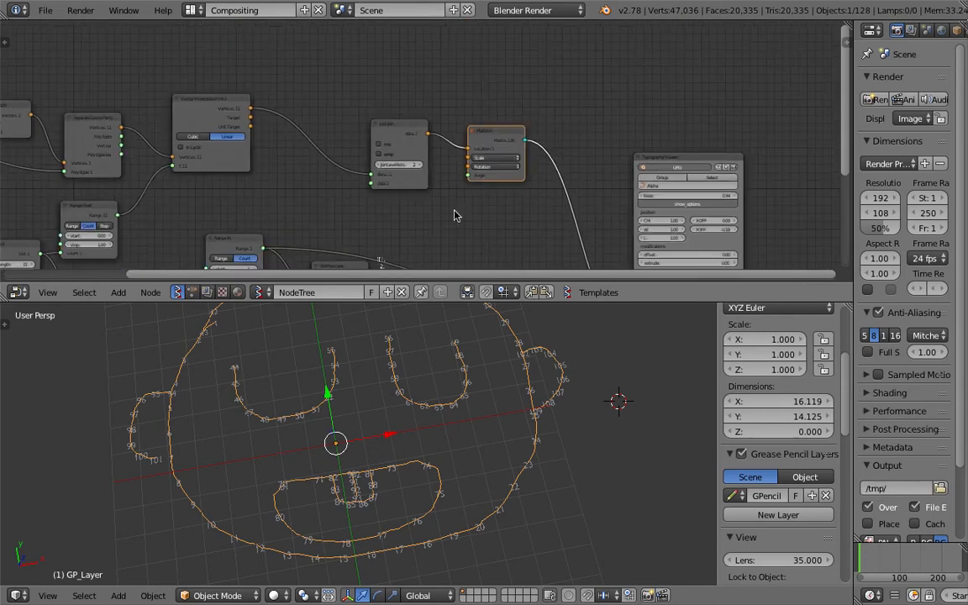
left_click_drag(405, 136, 345, 127)
middle_click_drag(384, 85, 389, 109)
Add a Viewer Draw node, connect List Join's data output to its vertices input, and save the file
key("shift+a")
left_click(395, 84)
type("view")
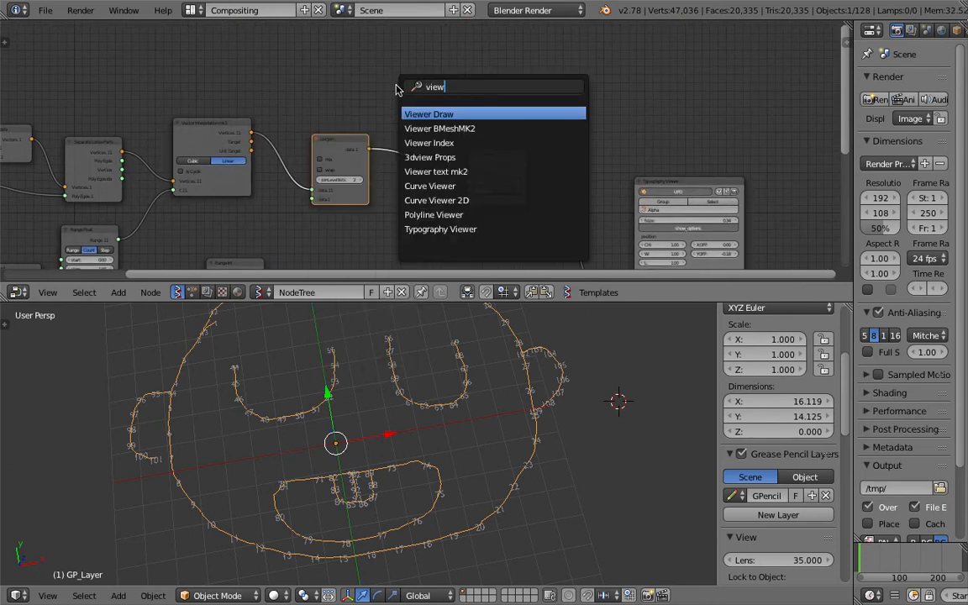
key("Return")
left_click(437, 50)
left_click_drag(370, 148, 433, 109)
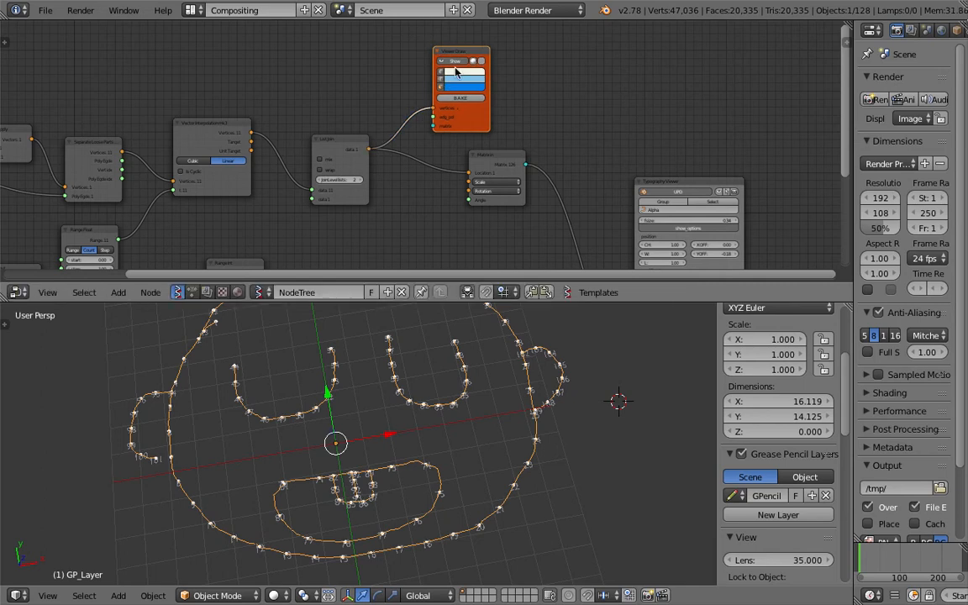
scroll(434, 334, "up", 4)
key("ctrl+s")
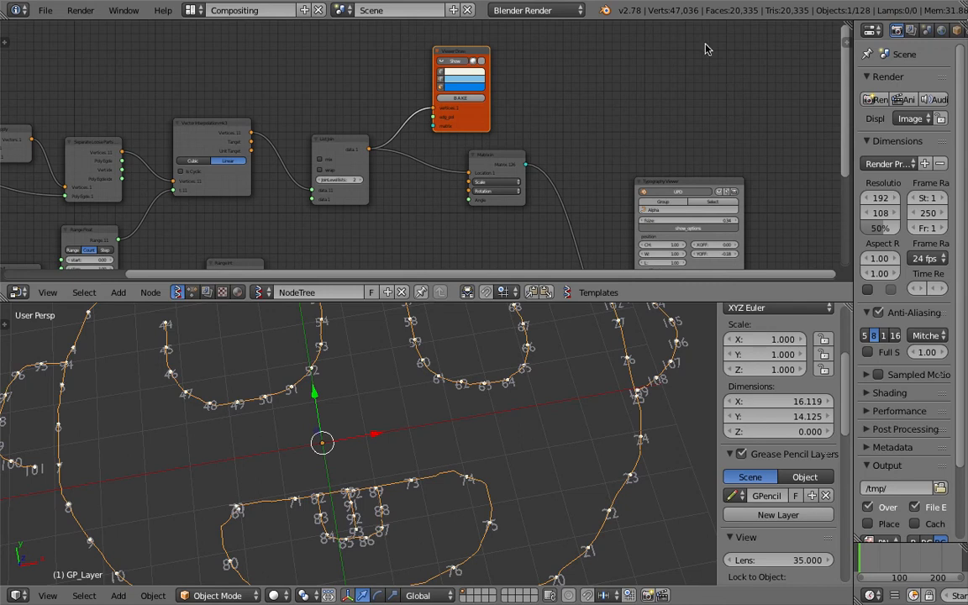
In the Viewer Draw node's properties, set the vertex colour to red and the vertex size to 10
left_click(843, 35)
scroll(794, 168, "down", 7)
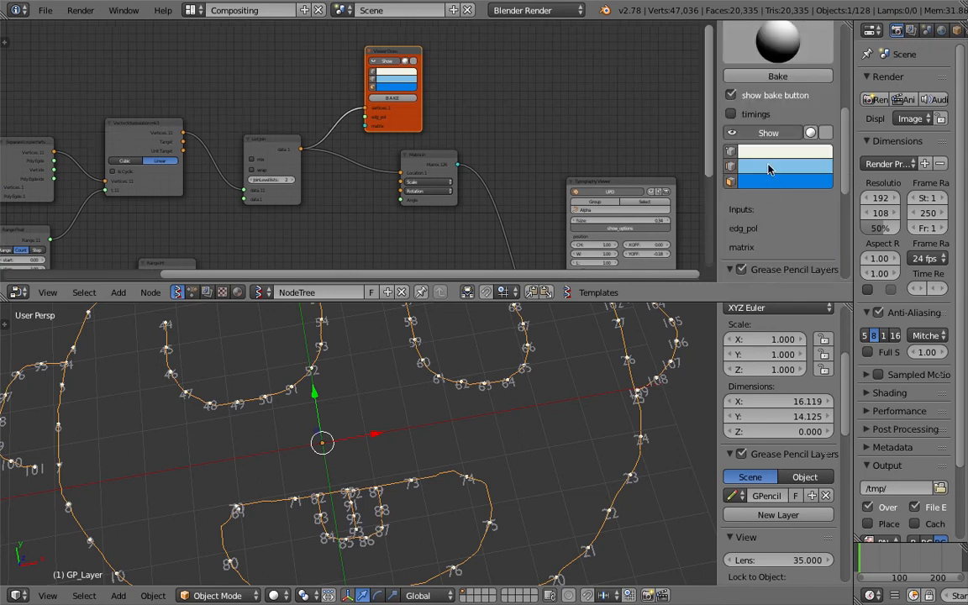
left_click(763, 156)
left_click(764, 276)
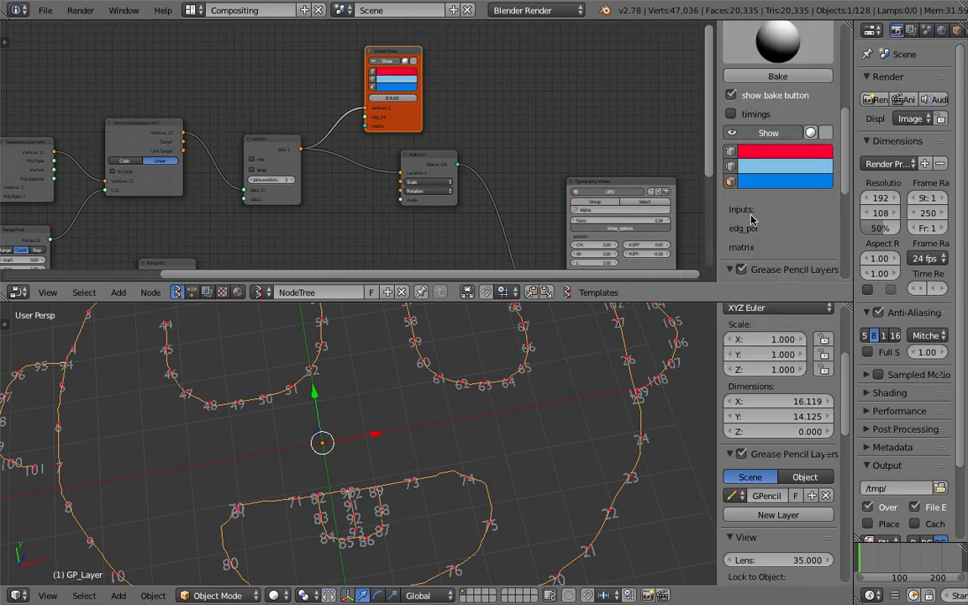
scroll(765, 171, "up", 7)
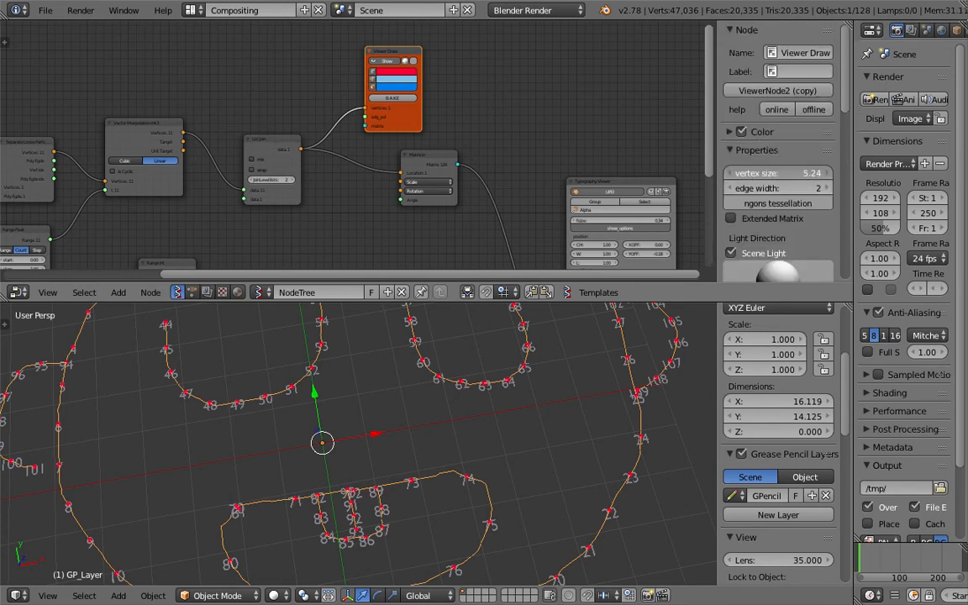
left_click_drag(785, 173, 819, 172)
Change the Viewer Draw node's vertex colour to bright yellow
left_click(772, 239)
mouse_move(748, 100)
left_mouse_down()
mouse_move(741, 95)
mouse_move(757, 91)
left_mouse_up()
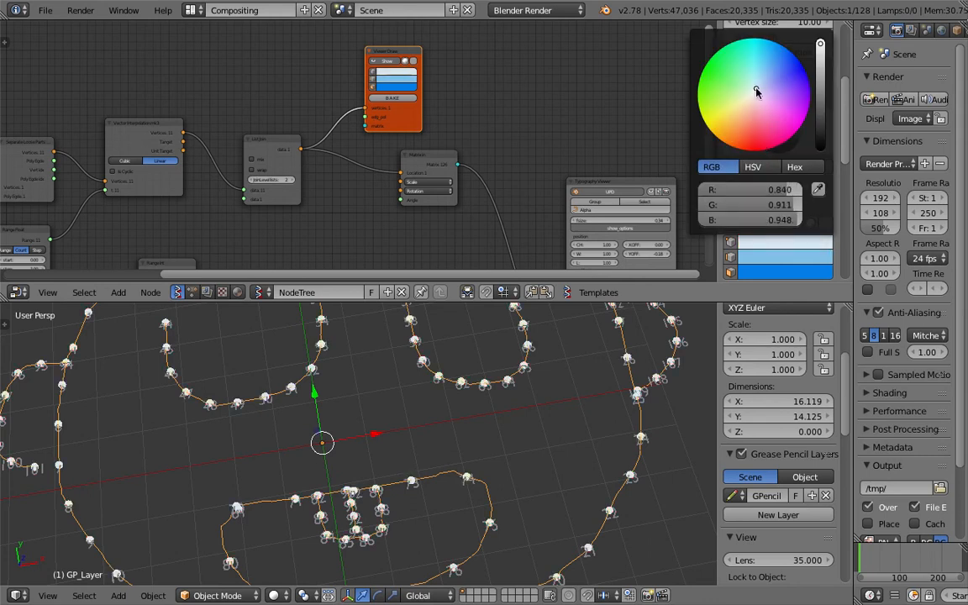
left_click_drag(822, 60, 820, 40)
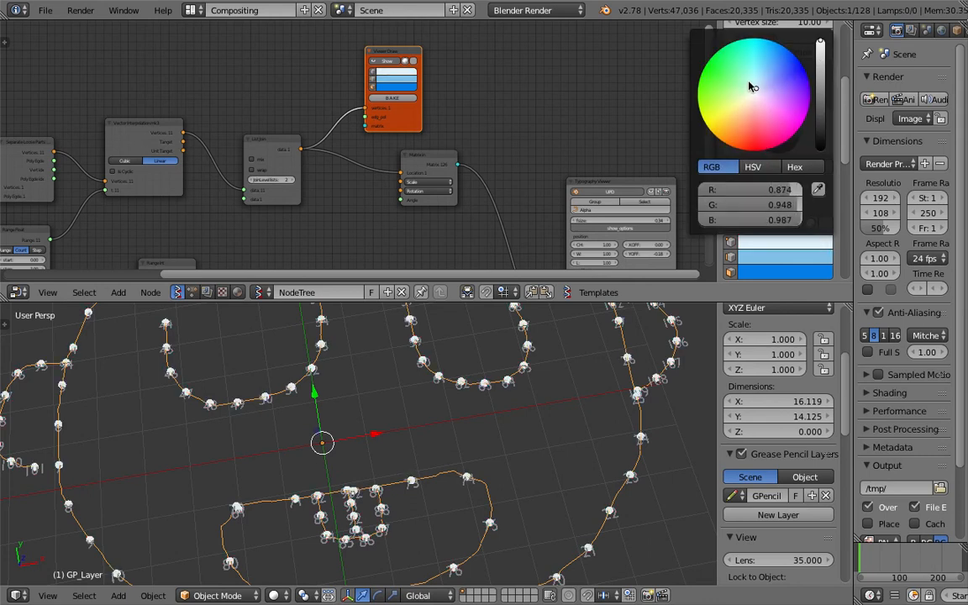
left_click_drag(752, 87, 722, 111)
In the Typography Viewer node, set fsize to 0.28, XOFF to 0.09 and YOFF to -0.36
middle_click_drag(520, 176, 273, 91)
scroll(477, 102, "up", 3)
scroll(272, 93, "up", 3)
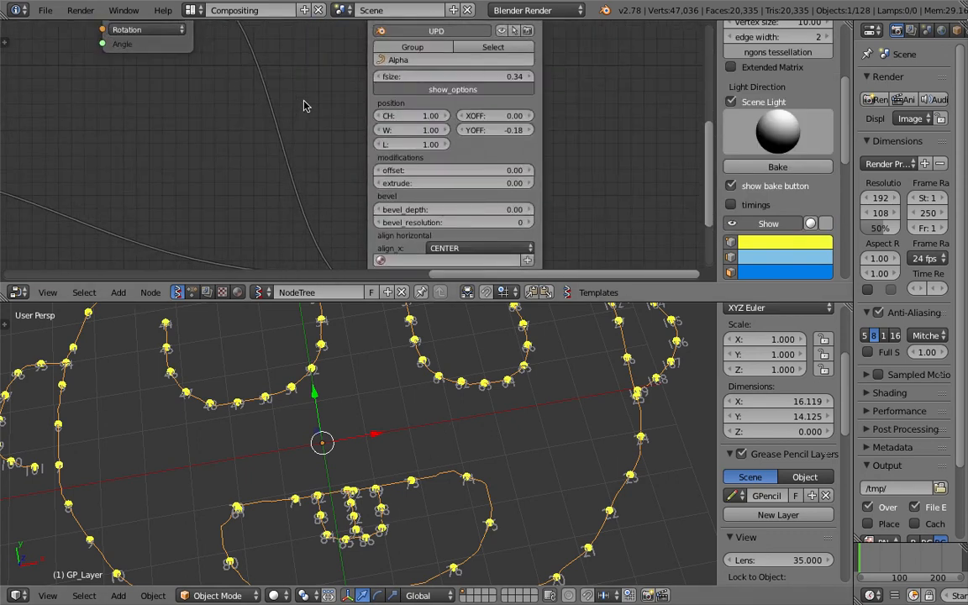
left_click_drag(486, 78, 472, 78)
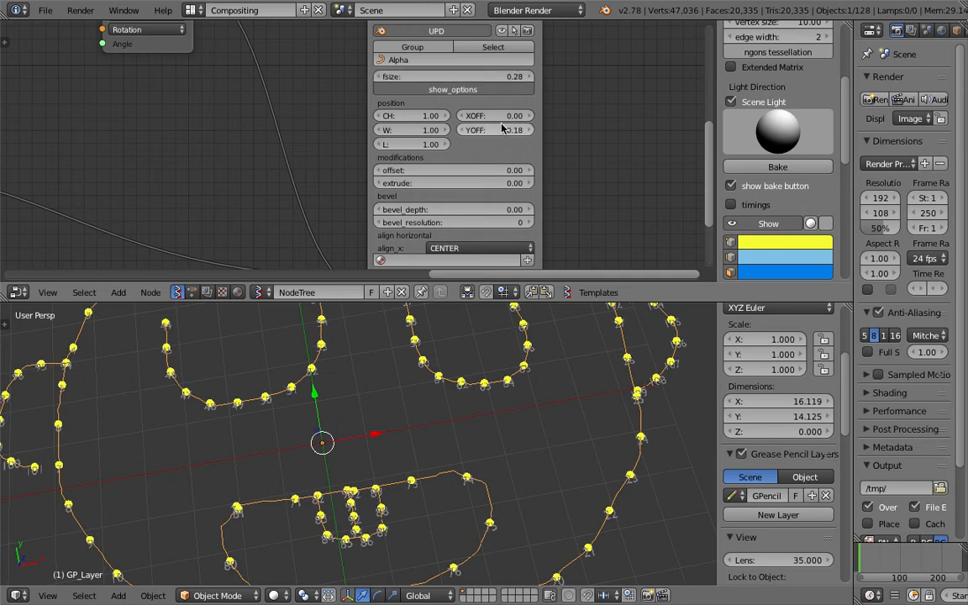
left_click_drag(506, 116, 466, 130)
scroll(500, 449, "down", 3)
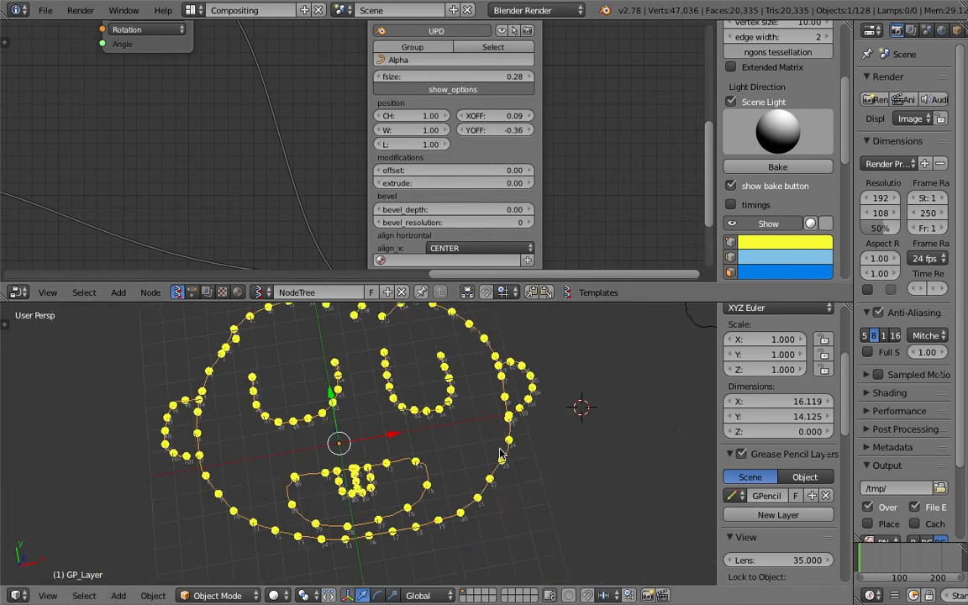
scroll(495, 446, "up", 2)
middle_click_drag(494, 439, 487, 422)
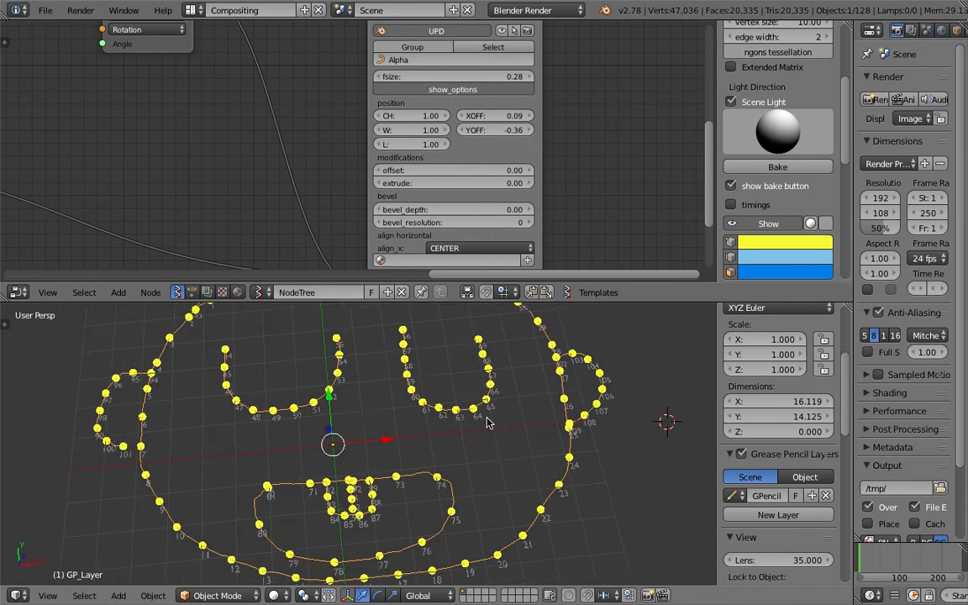
Maximize the 3D view and move the GP_Layer curve object to layer 2
key("ctrl+Up")
scroll(519, 395, "up", 3)
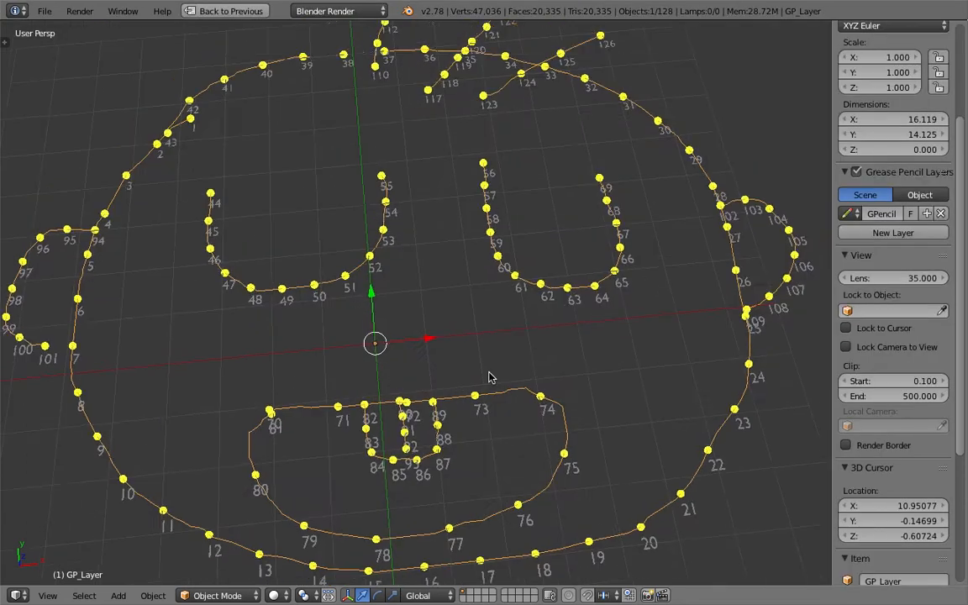
scroll(492, 378, "down", 3)
scroll(489, 365, "up", 3)
key("m")
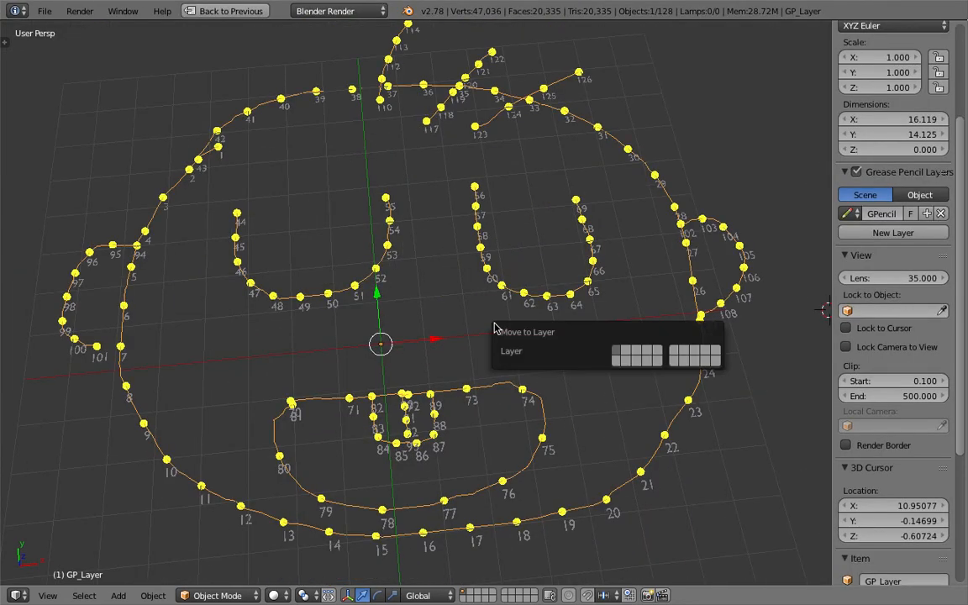
key("2")
Check the numbered dots over the whole face without the curve lines and save the file
left_click(444, 273)
scroll(454, 279, "down", 2)
scroll(454, 290, "up", 3)
scroll(443, 296, "down", 3)
scroll(458, 320, "up", 2)
key("ctrl+s")
left_click(460, 323)
scroll(458, 307, "down", 1)
key("ctrl+s")
left_click(458, 303)
middle_click_drag(450, 261, 446, 278, "shift")
key("ctrl+s")
left_click(444, 279)
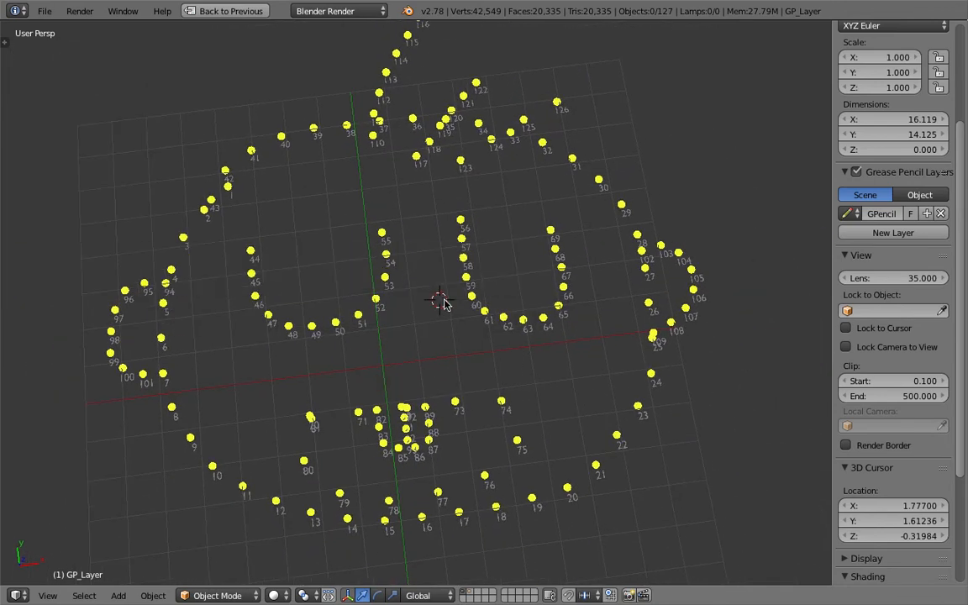
left_click(445, 275)
left_click(704, 141)
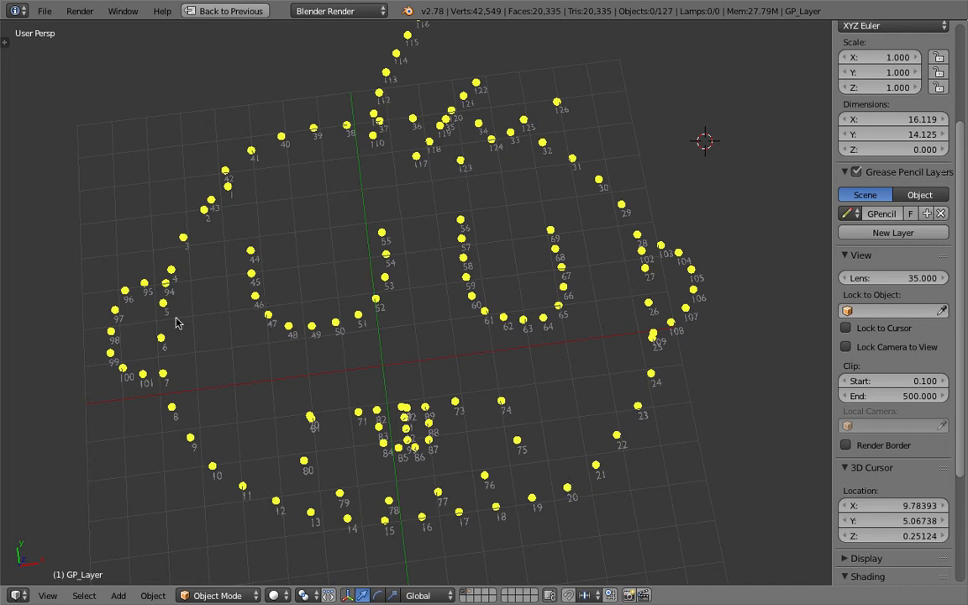
Examine the face outline's dots around numbers 1, 2, 42 and 43, where its start and end overlap
scroll(238, 306, "up", 3)
middle_click_drag(268, 169, 281, 235, "shift")
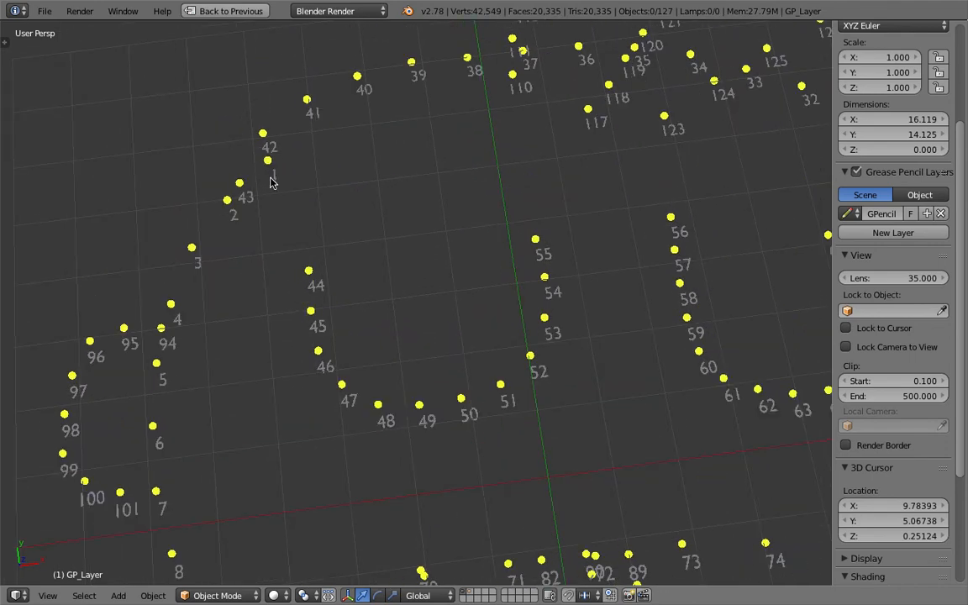
left_click(269, 150)
left_click(248, 189)
left_click(230, 211)
scroll(252, 202, "up", 2)
middle_click_drag(239, 197, 262, 218, "shift")
scroll(252, 189, "up", 1)
left_click(235, 133)
left_click(194, 164)
left_click(254, 136)
left_click(321, 194)
scroll(415, 228, "down", 3)
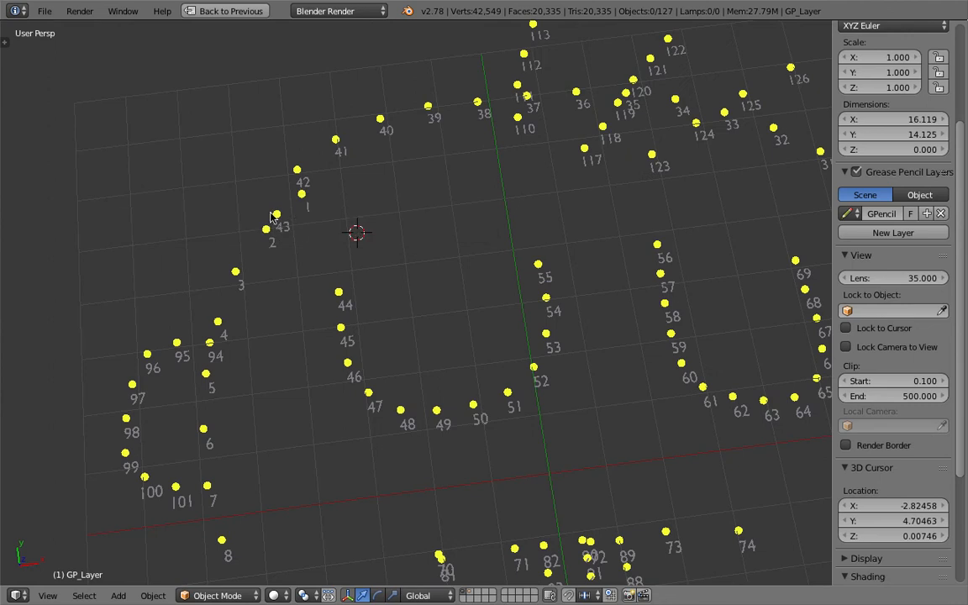
Restore the split layout and reduce item 0 of the List Input node to 27
left_click(216, 11)
scroll(270, 418, "up", 2, "shift")
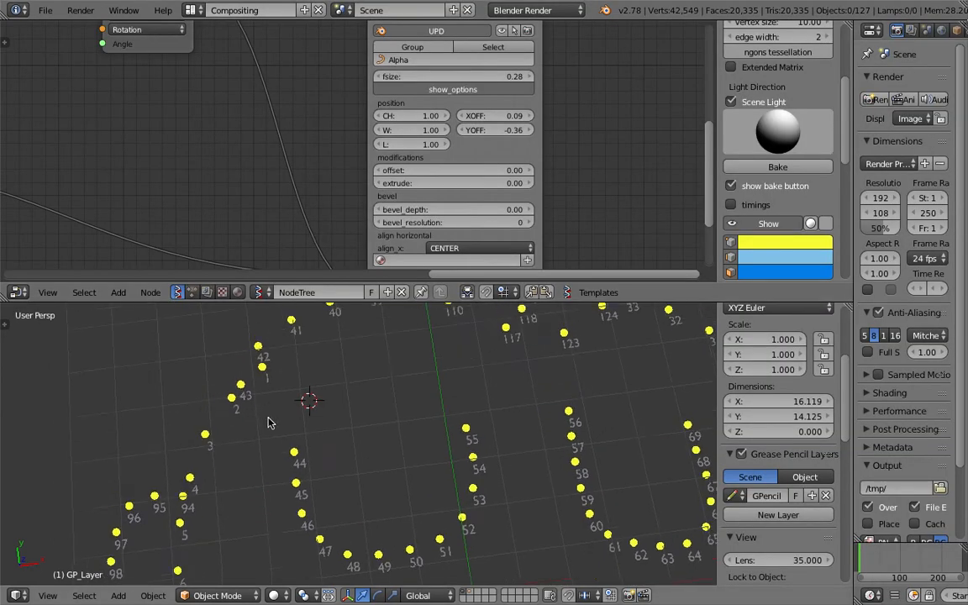
middle_click_drag(104, 143, 434, 194)
middle_click_drag(160, 154, 466, 128)
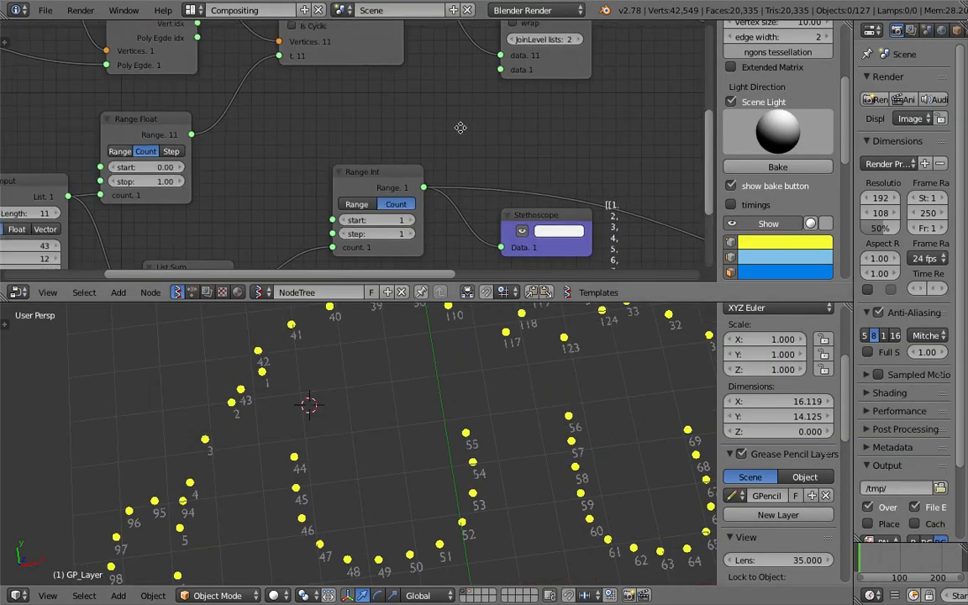
middle_click_drag(262, 128, 542, 113)
scroll(267, 182, "up", 3)
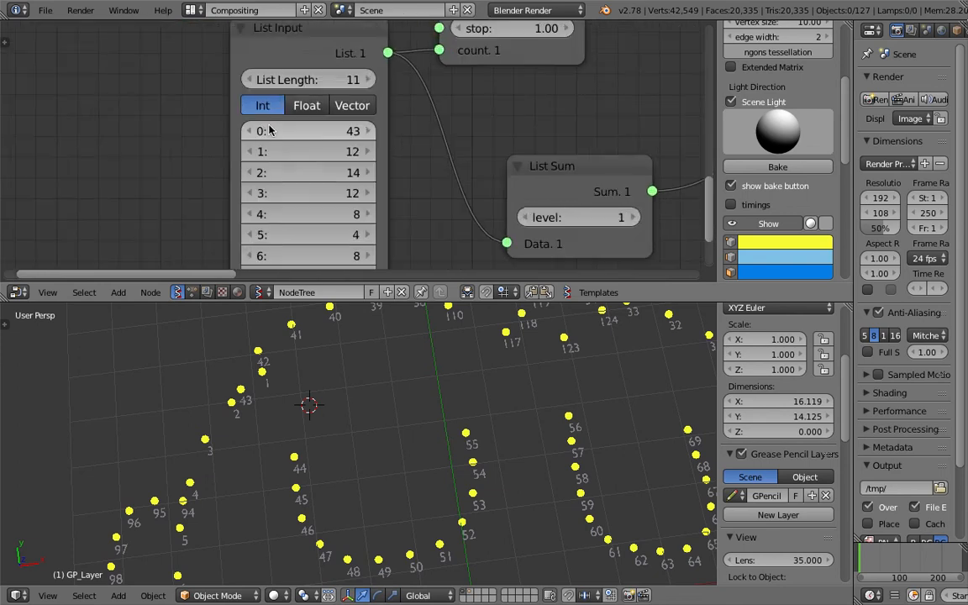
left_click(250, 132)
left_click(250, 132)
left_click(250, 132)
left_click(250, 132)
left_click(250, 132)
left_click(250, 131)
left_click(250, 132)
left_click(250, 132)
left_click(249, 132)
left_click(250, 132)
left_click(249, 132)
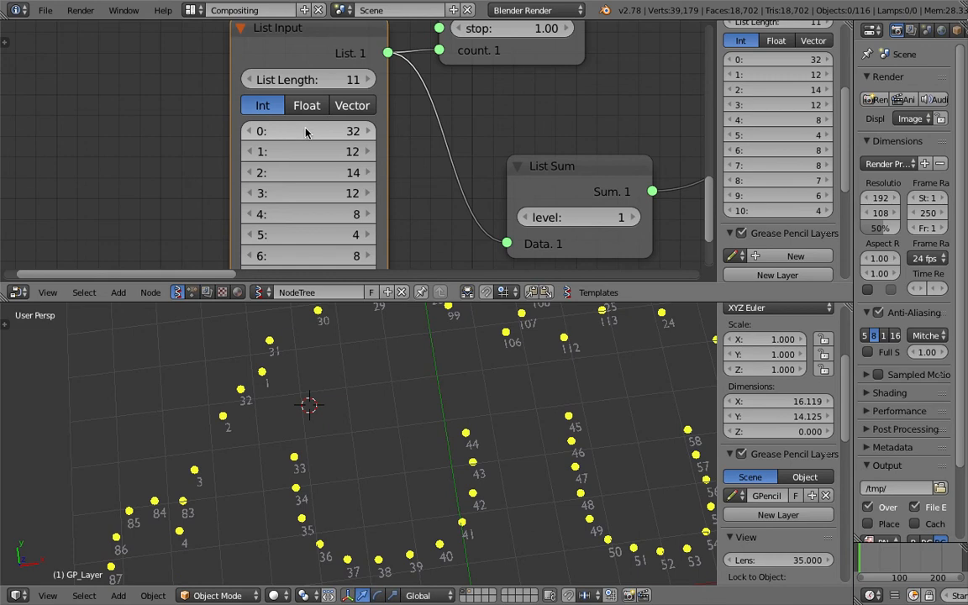
left_click(254, 131)
left_click(254, 131)
left_click(254, 131)
left_click(255, 131)
left_click(254, 131)
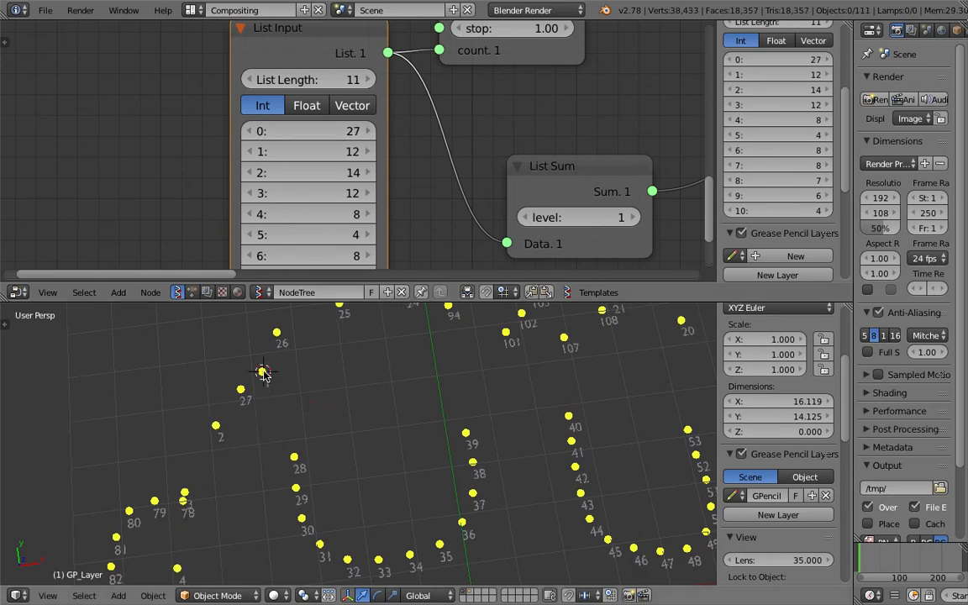
Check the outline's spacing around the face and mouth, maximize the 3D view, and save the file
scroll(216, 508, "down", 2)
middle_click_drag(245, 496, 245, 433, "shift")
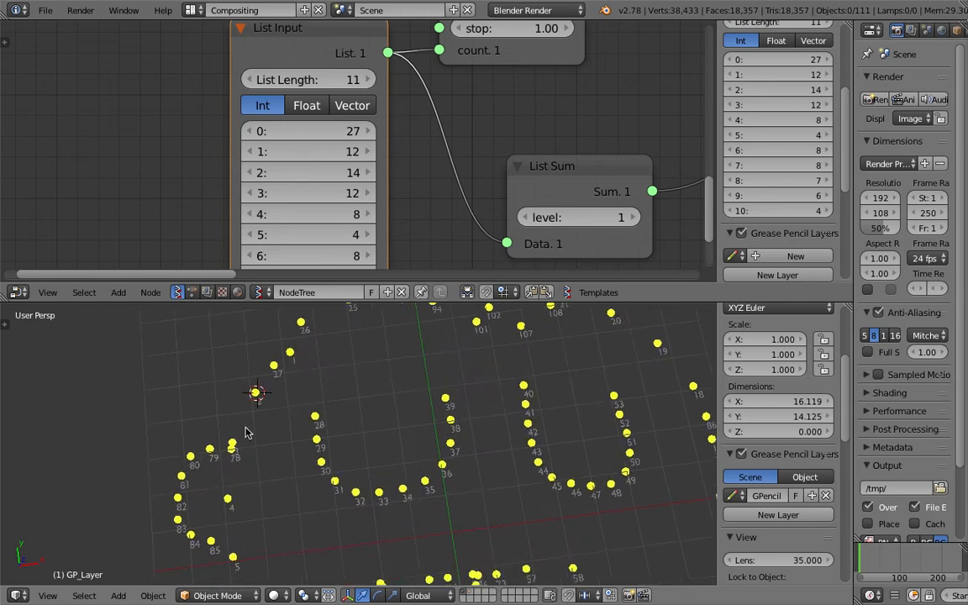
middle_click_drag(302, 533, 220, 425, "shift")
scroll(453, 514, "down", 3)
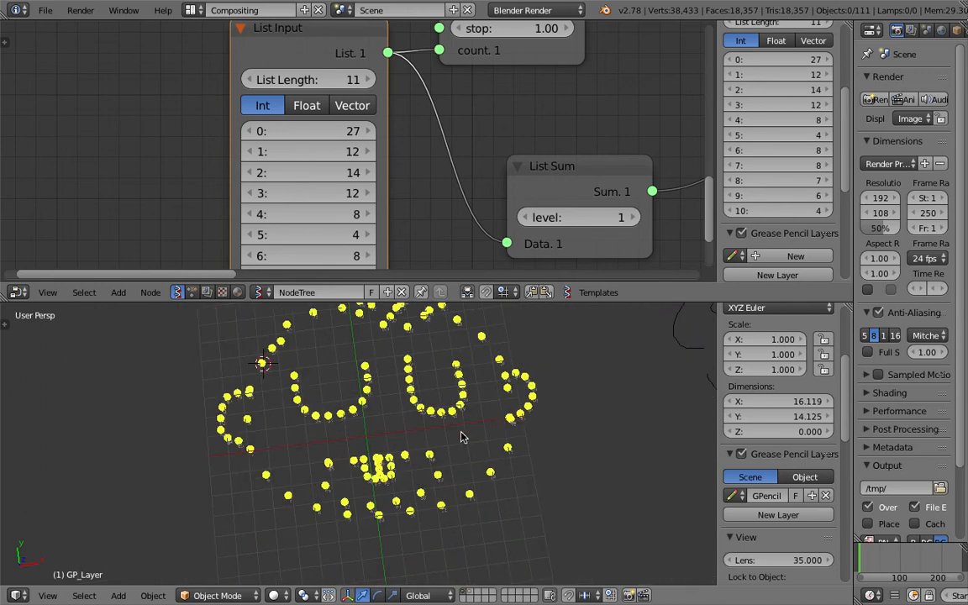
scroll(462, 428, "up", 2)
key("ctrl+Up")
scroll(631, 330, "up", 5)
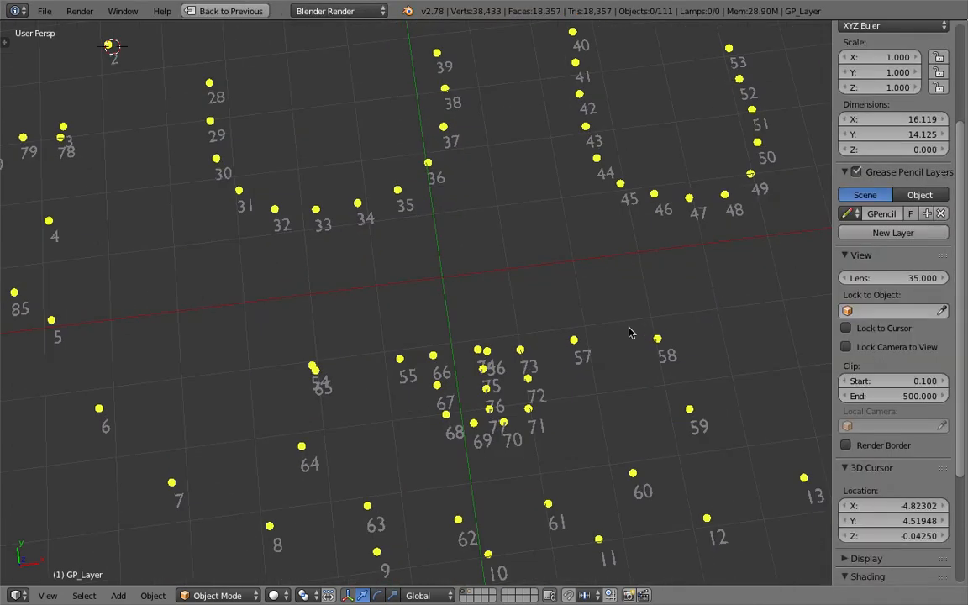
scroll(491, 340, "down", 2)
key("ctrl+s")
left_click(492, 343)
Examine the complete dot face from a tilted angle and save the file again
middle_click_drag(421, 262, 389, 306)
left_click(453, 233)
scroll(584, 200, "down", 1)
middle_click_drag(583, 200, 567, 202, "shift")
key("ctrl+s")
left_click(557, 201)
middle_click_drag(315, 288, 626, 255)
left_click(635, 128)
left_click(703, 135)
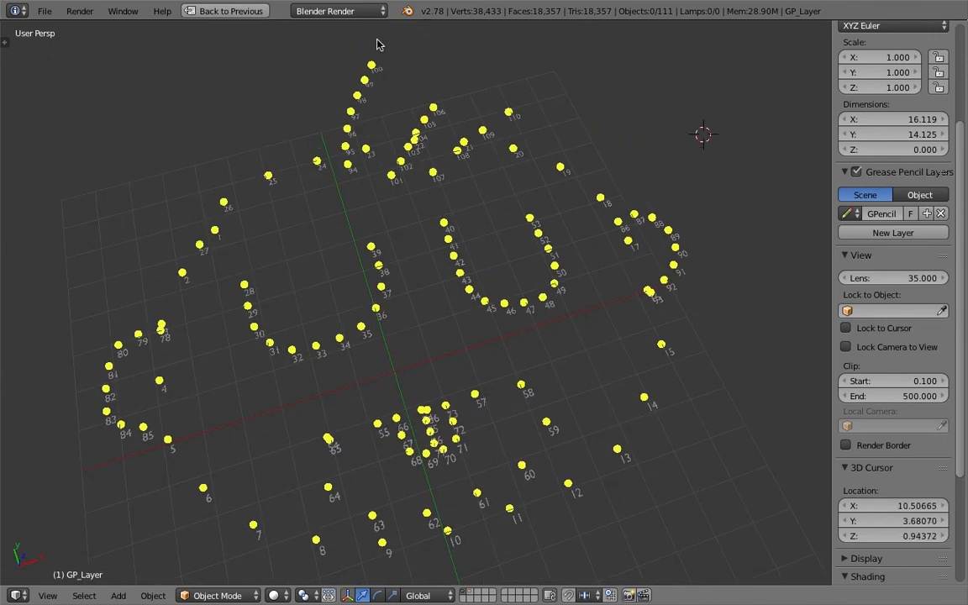
Restore the split layout and rename the node tree as ConnectTheDots
left_click(225, 10)
type("Connect")
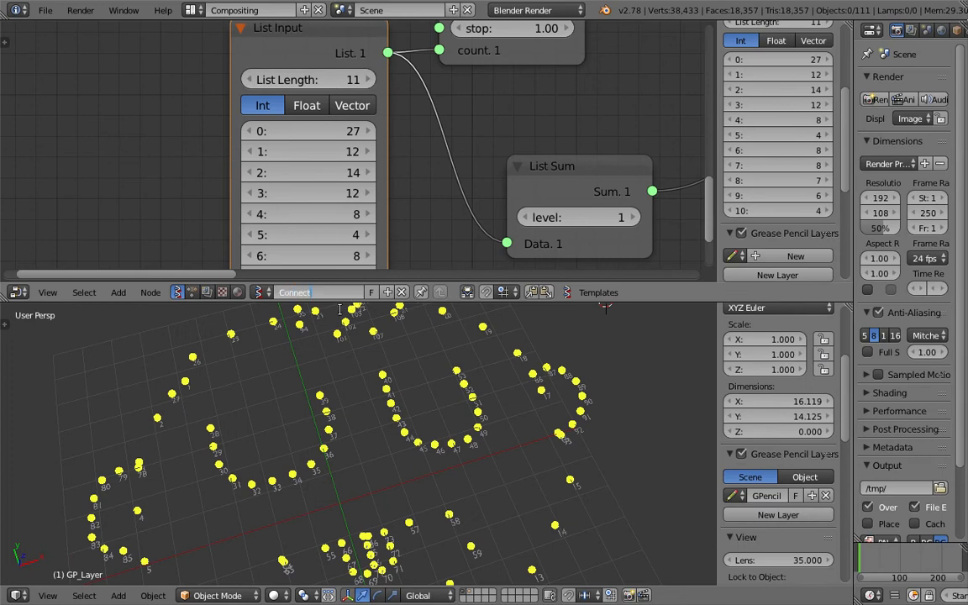
type("TheDots")
key("Return")
Move the List Sum node slightly up and enlarge the node editor's height
scroll(461, 172, "down", 3)
left_click_drag(462, 172, 466, 141)
scroll(468, 101, "down", 1)
middle_click_drag(504, 95, 420, 171)
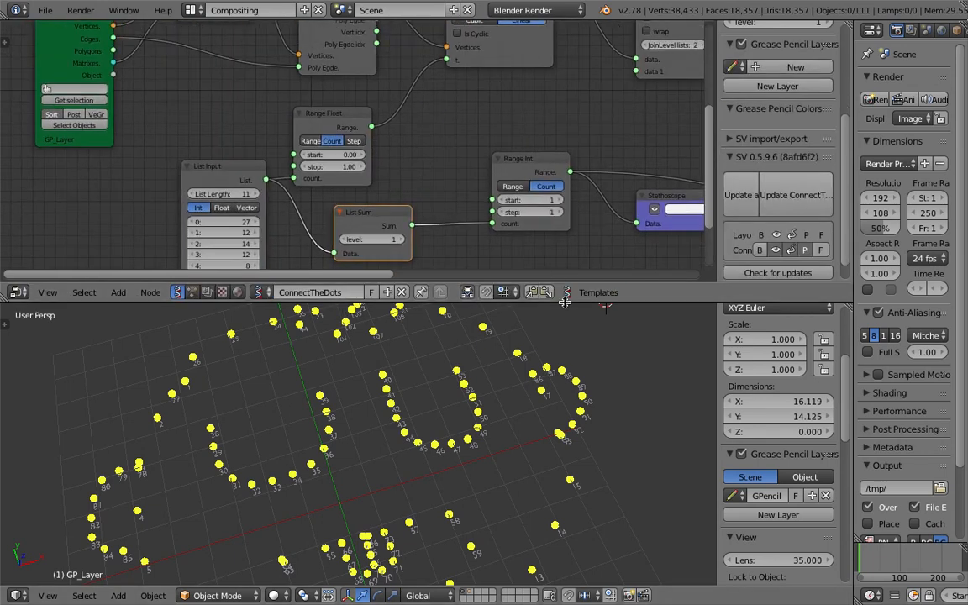
left_click_drag(564, 304, 564, 394)
Delete the Stethoscope node attached to the Range Int node's output
scroll(567, 223, "down", 1)
middle_click_drag(588, 194, 446, 179)
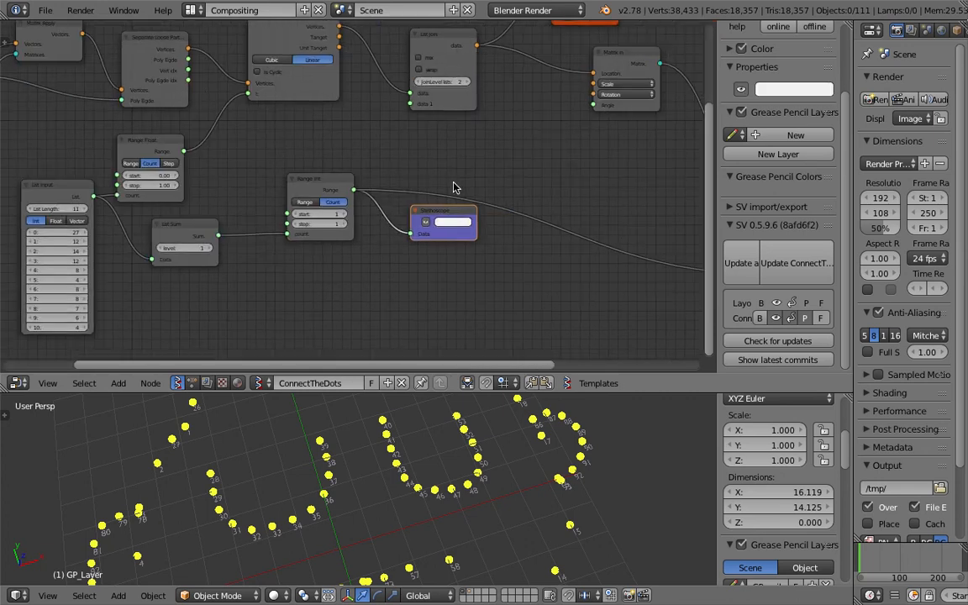
key("x")
Reposition the Viewer Draw node above List Join, and switch its dot display off and back on
scroll(503, 190, "down", 5)
middle_click_drag(496, 201, 440, 207)
left_click_drag(445, 79, 423, 77)
left_click(416, 33)
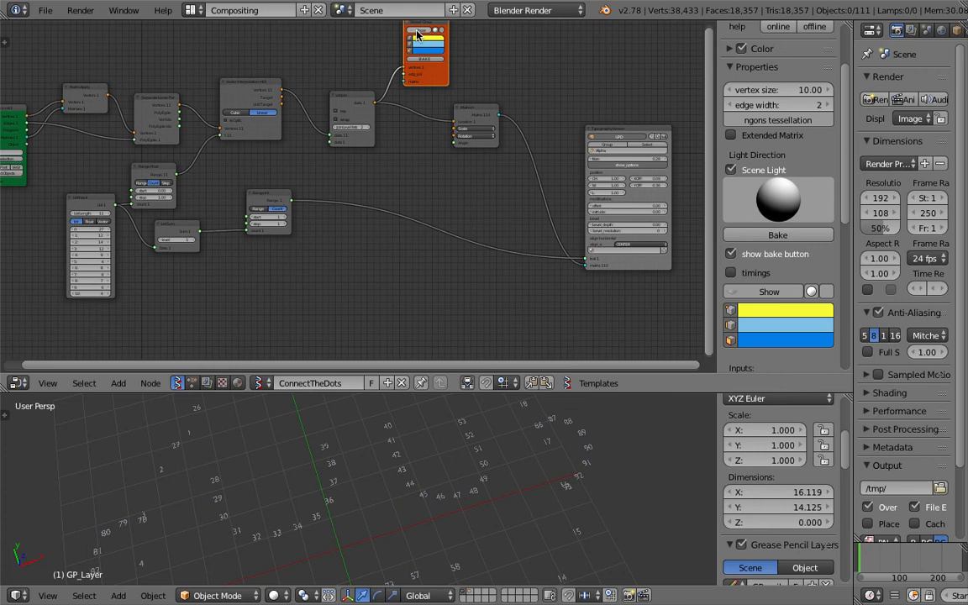
left_click(417, 34)
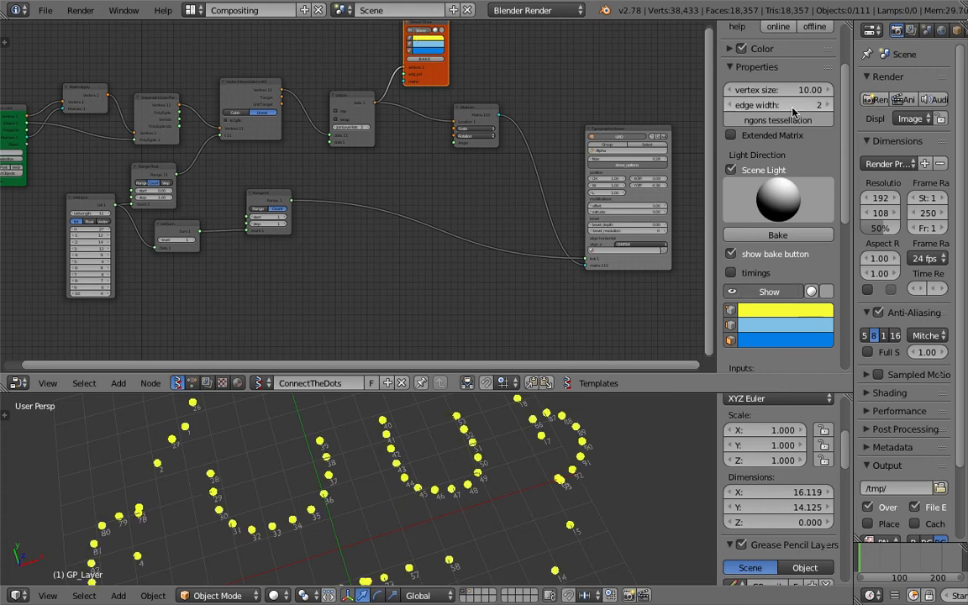
Set the selected Viewer Draw node's vertex size to 3.00 and save the file
left_click(778, 90)
type("3")
key("Return")
key("ctrl+s")
left_click(778, 91)
Switch the Viewer Draw node's dot display off and back on, and shift the node slightly up and to the right
middle_click_drag(379, 31, 380, 52)
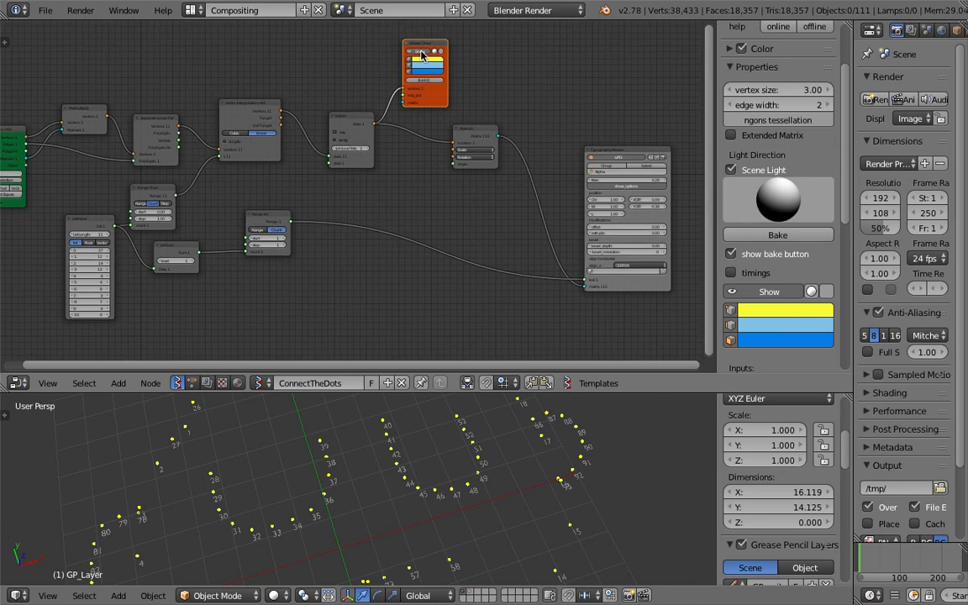
left_click(423, 51)
left_click(423, 52)
middle_click_drag(475, 291, 463, 328)
middle_click_drag(362, 116, 376, 201)
left_click_drag(428, 164, 445, 153)
middle_click_drag(402, 100, 400, 130)
Add a Rounded Box node above the existing Viewer Draw node
scroll(400, 131, "up", 3)
key("F2")
type("bo")
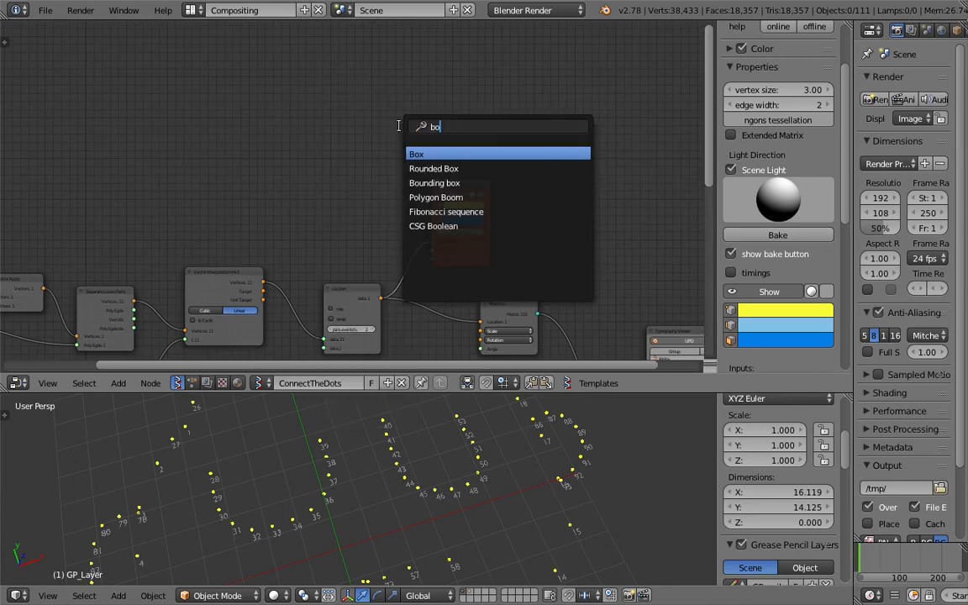
left_click(428, 169)
scroll(270, 118, "up", 3)
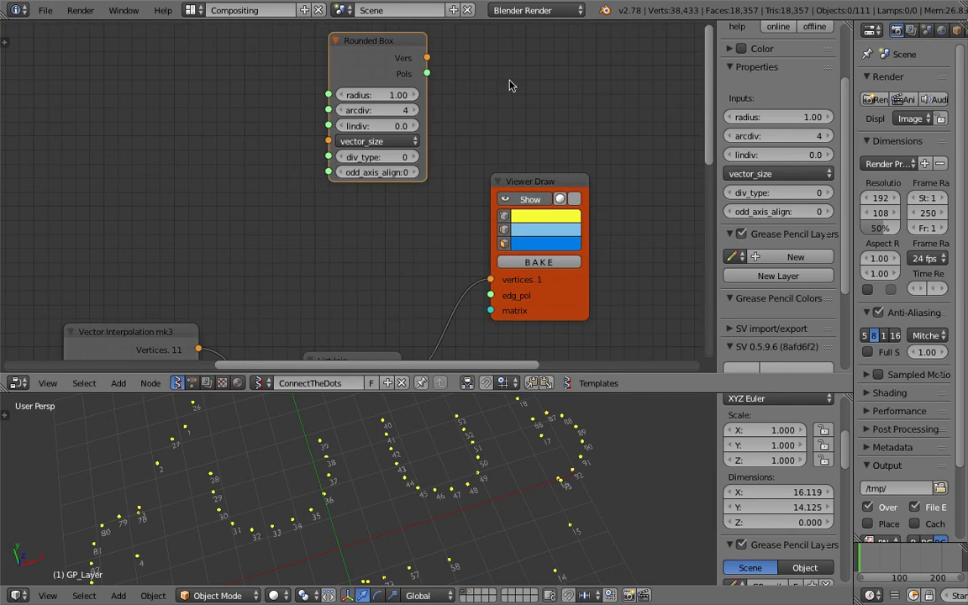
Add a second Viewer Draw node and connect the Rounded Box's Vers and Pols outputs to its vertices and edg_pol inputs
key("shift+a")
type("sview")
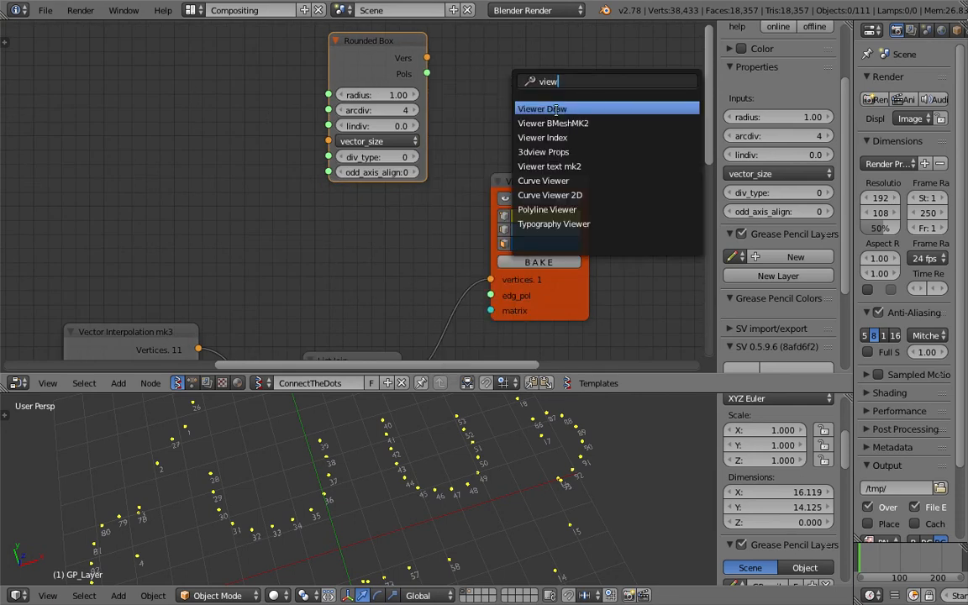
left_click(555, 109)
mouse_move(426, 56)
left_mouse_down()
mouse_move(466, 91)
mouse_move(559, 130)
mouse_move(558, 146)
left_mouse_up()
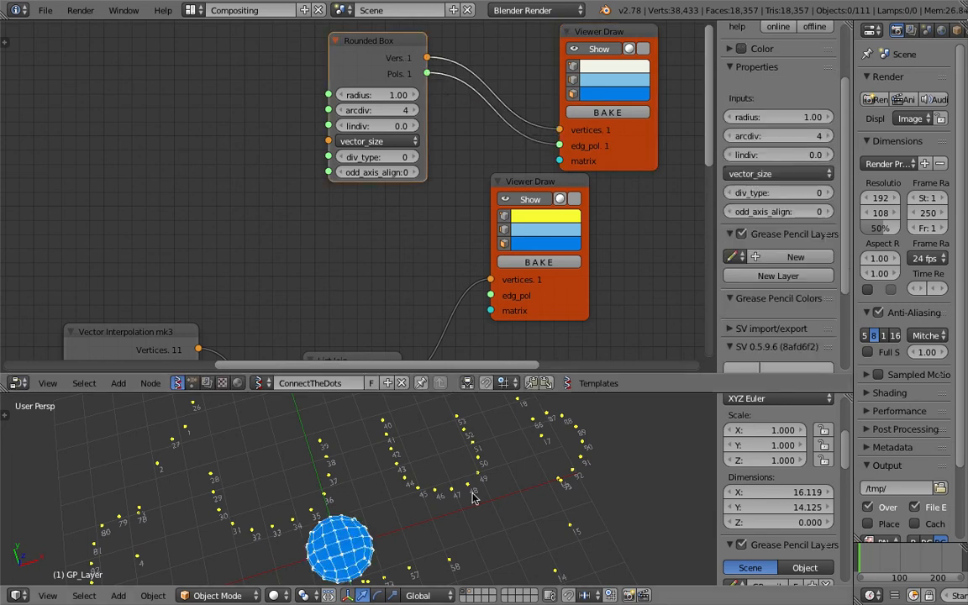
middle_click_drag(525, 147, 521, 140)
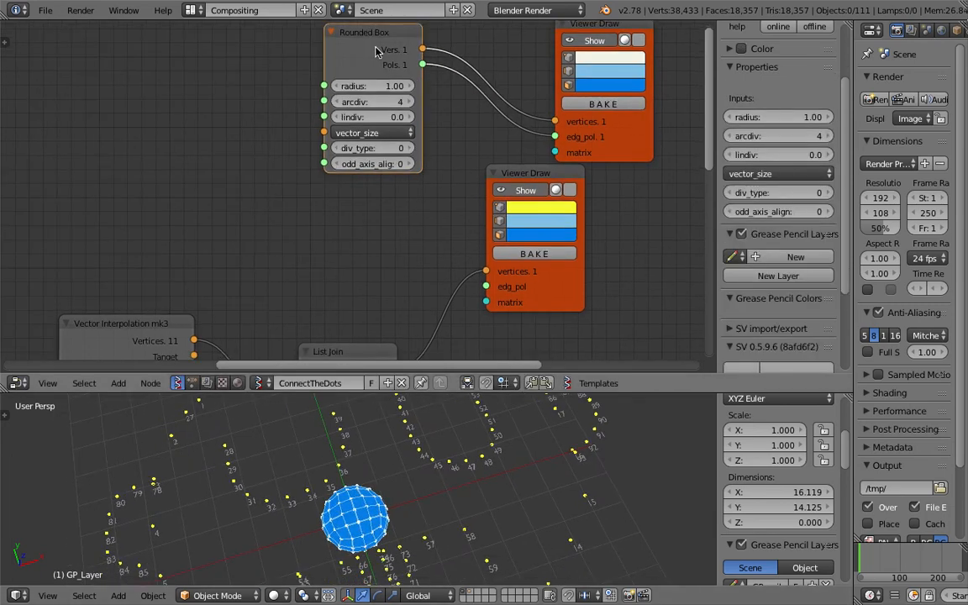
Set the Rounded Box's arcdiv to 2 and its radius to about 0.57
left_click(335, 102)
left_click(335, 102)
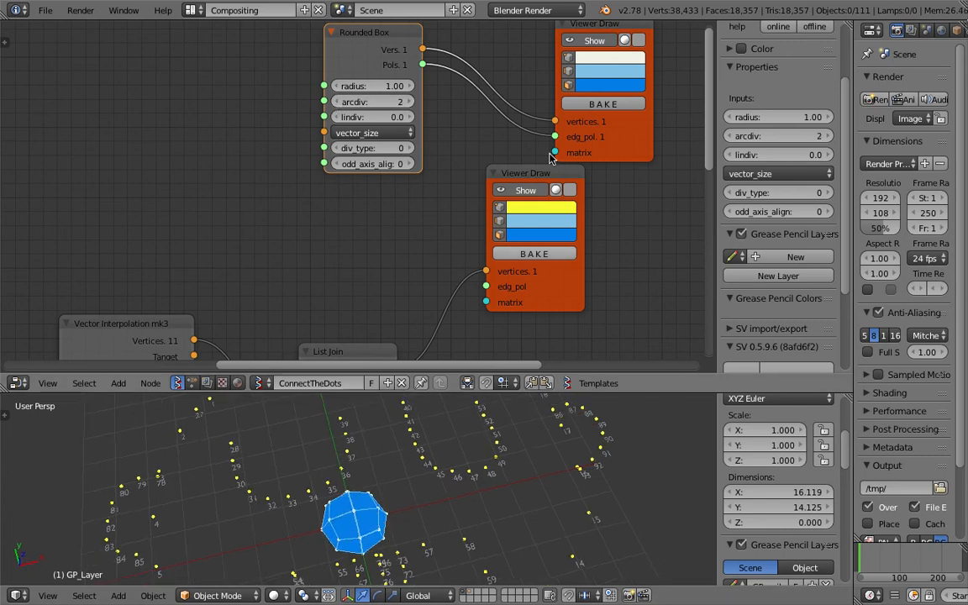
left_click_drag(402, 87, 367, 87)
scroll(412, 124, "down", 2)
scroll(412, 124, "down", 2)
middle_click_drag(386, 115, 374, 151)
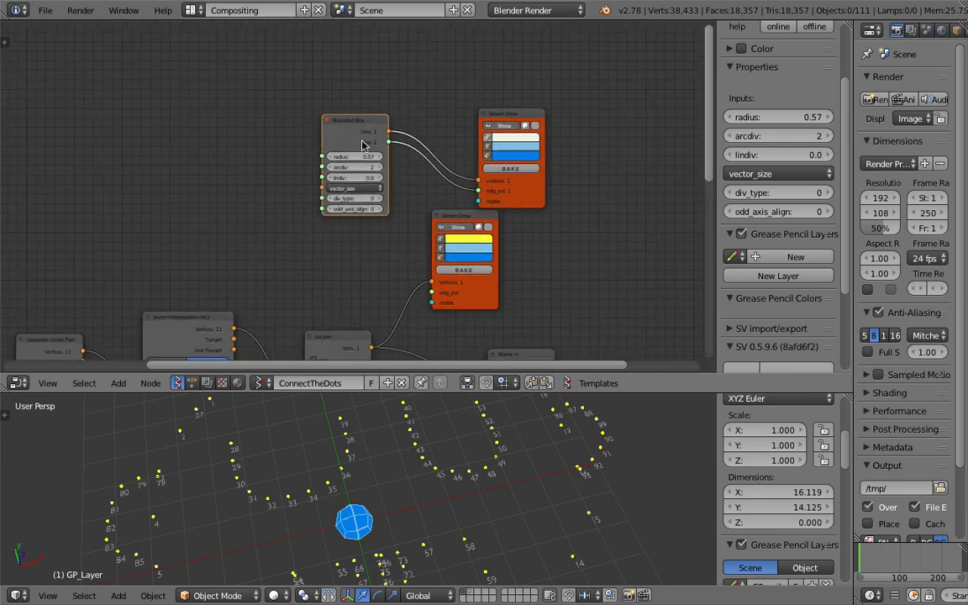
Save the file and move the Rounded Box and its Viewer Draw node farther up and apart, clear of the dots viewer
left_click_drag(353, 119, 334, 61)
key("ctrl+s")
left_click(523, 183)
left_click(542, 198)
left_click_drag(551, 195, 620, 159)
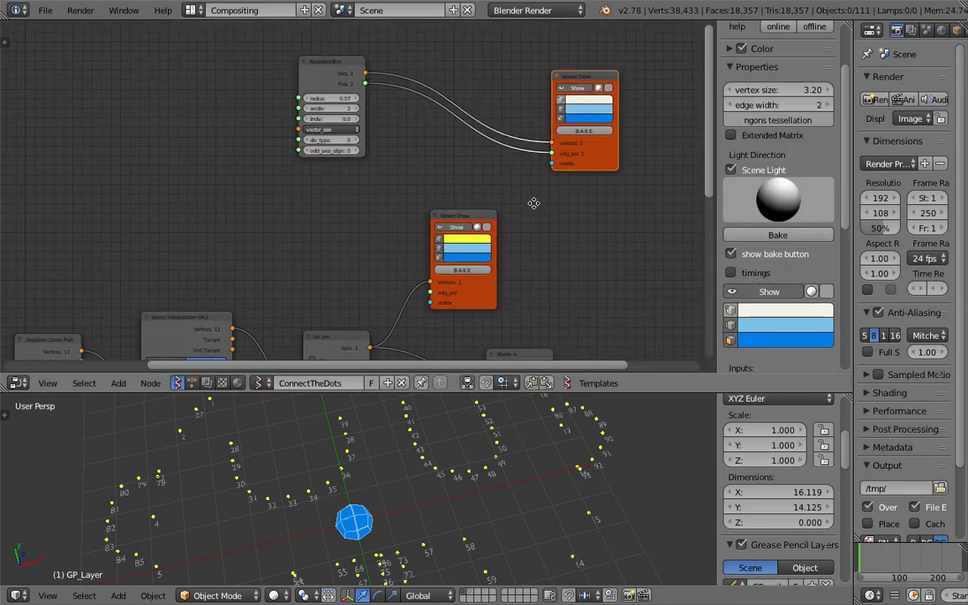
middle_click_drag(534, 204, 508, 171)
middle_click_drag(450, 131, 426, 88)
Add a Matrix in node and wire List Join's data through its Location input into the new Viewer Draw's matrix input
key("shift+a")
left_click(554, 134)
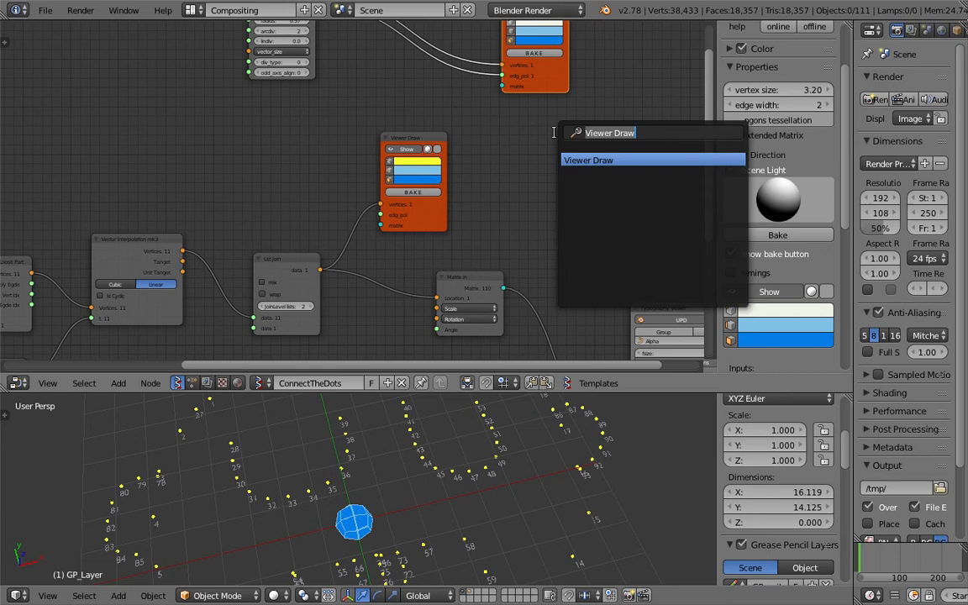
type("matrix i")
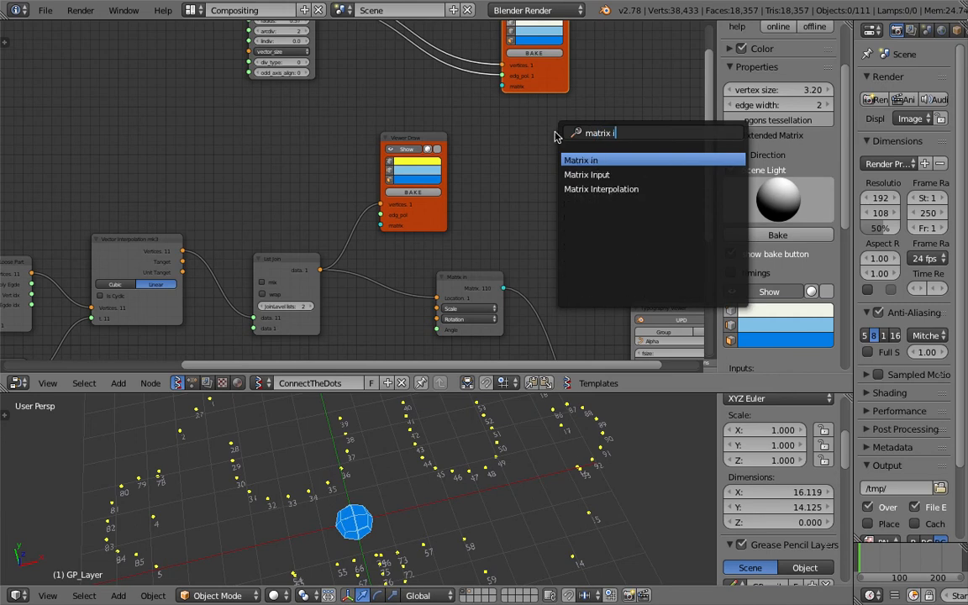
key("Return")
left_click(509, 134)
mouse_move(322, 269)
left_mouse_down()
mouse_move(425, 178)
mouse_move(561, 155)
mouse_move(594, 108)
mouse_move(510, 83)
mouse_move(504, 90)
left_mouse_up()
Widen the Rounded Box's Viewer Draw node and move it farther to the right
left_click_drag(569, 80, 609, 78)
middle_click_drag(459, 146, 461, 155)
left_click_drag(593, 87, 665, 87)
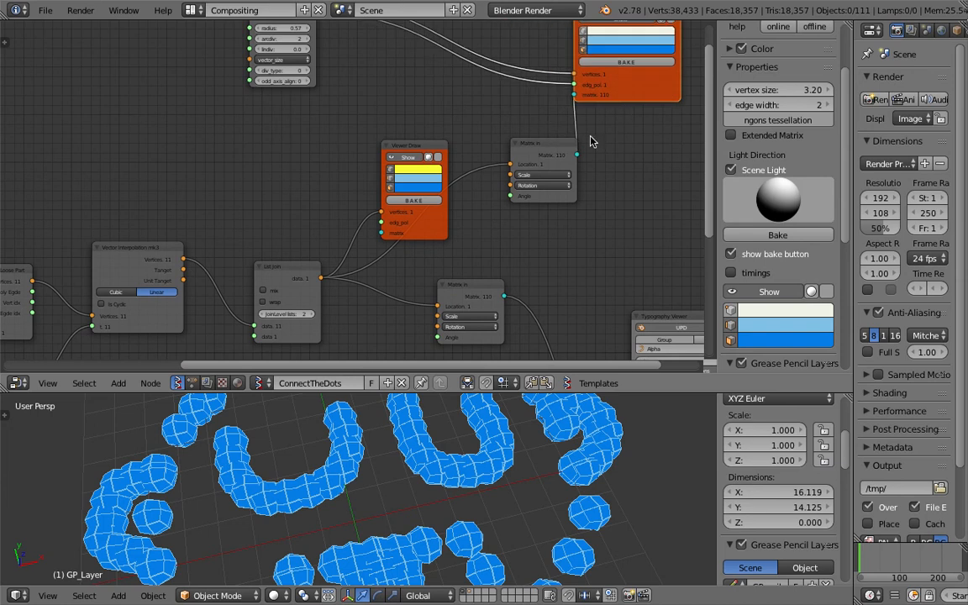
Set the new Matrix in node's scale to 0.02 on all axes and hide the yellow dots' Viewer Draw output
left_click(548, 184)
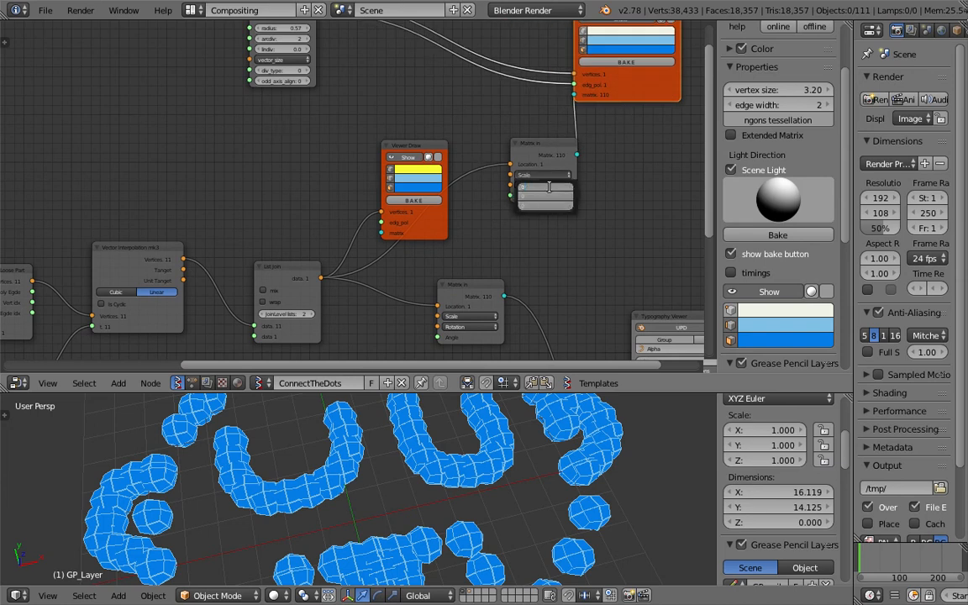
left_click(548, 187)
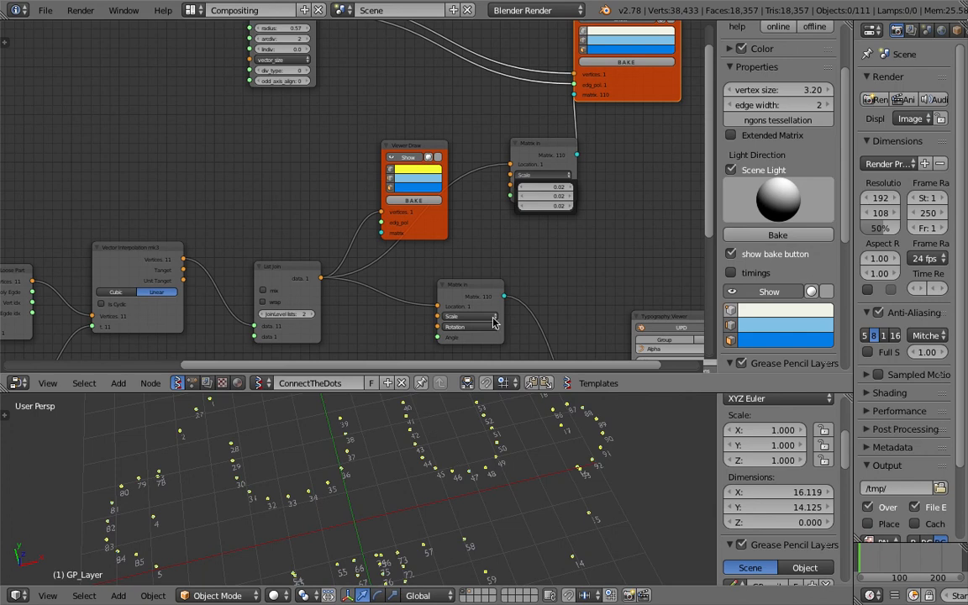
scroll(438, 511, "up", 4)
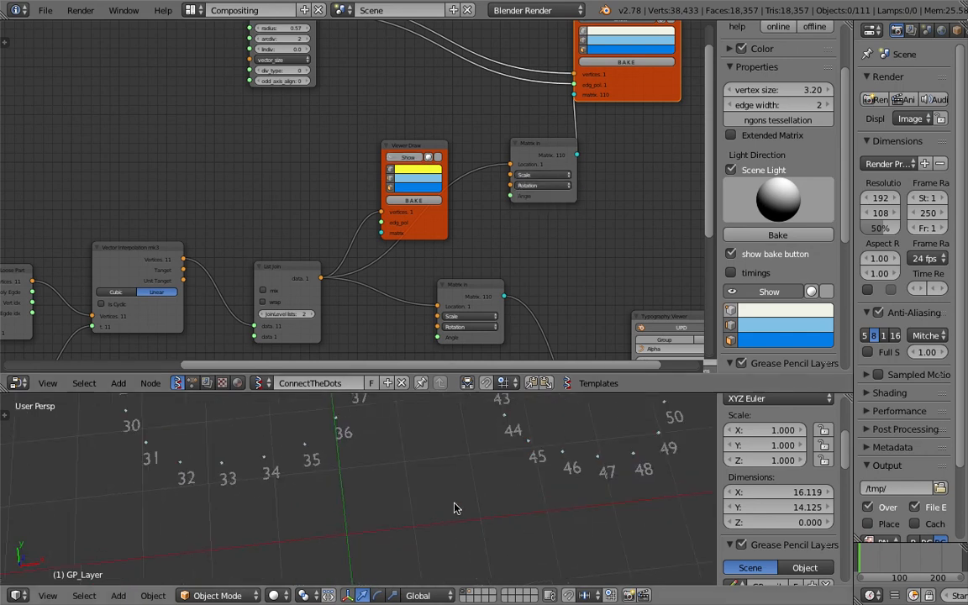
Increase the scale of the Matrix in node feeding the Rounded Box viewer to 0.06 on all axes
left_click(542, 175)
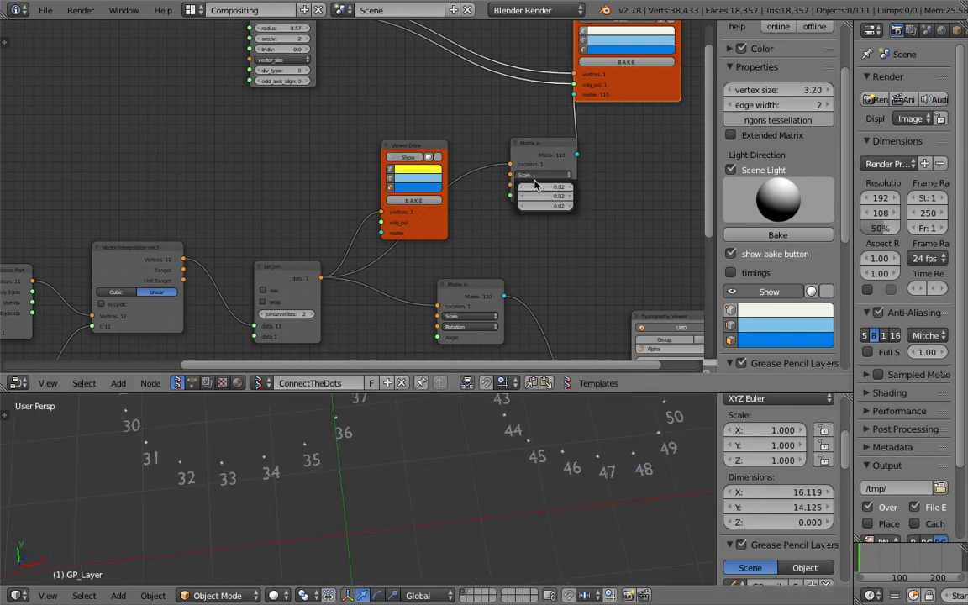
type("3")
key("Return")
left_click_drag(551, 205, 551, 189)
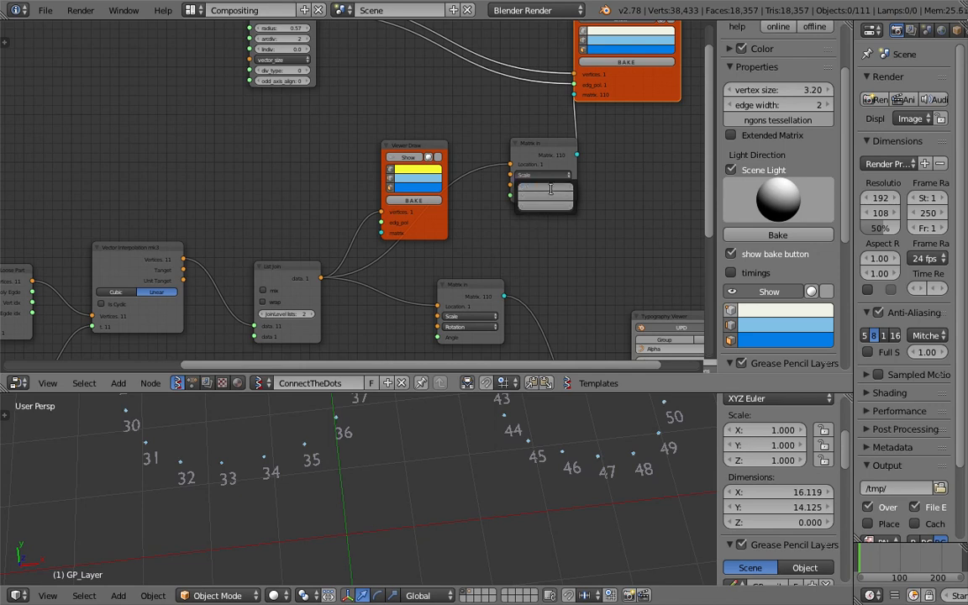
key("Return")
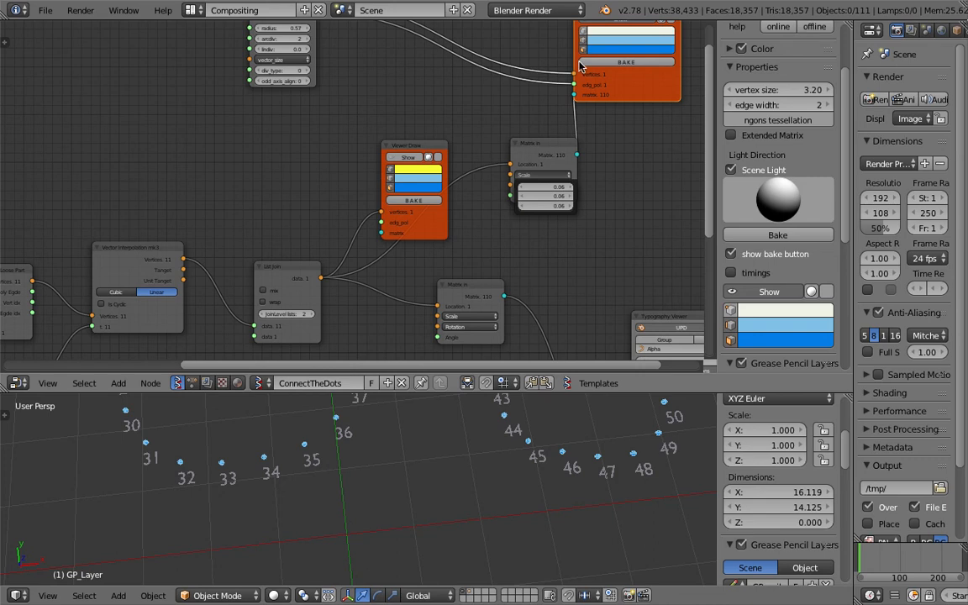
Examine the rescaled dots and numbers in a maximized 3D view and restore the split layout
scroll(560, 447, "down", 1)
scroll(561, 447, "down", 3)
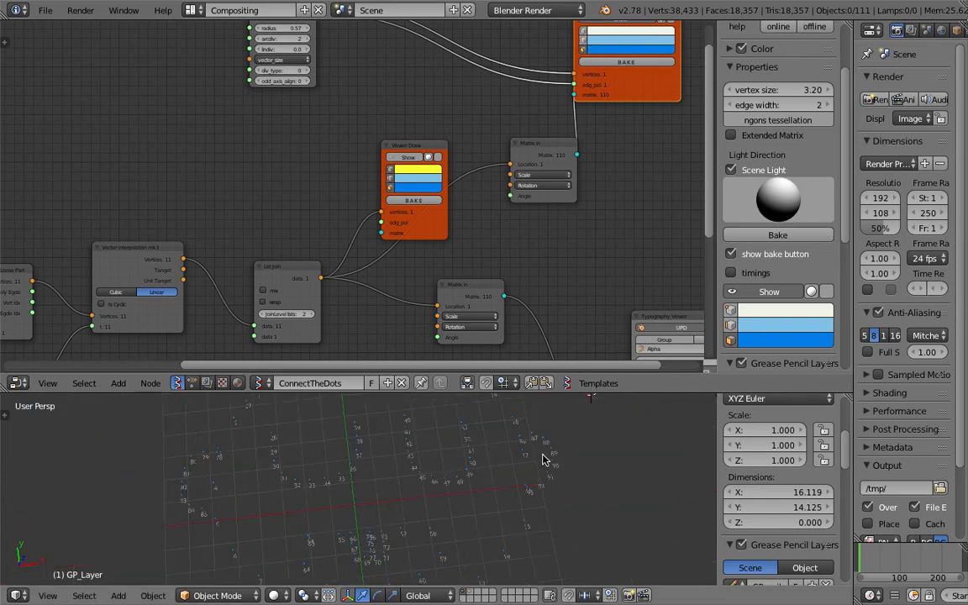
key("ctrl+Up")
scroll(544, 458, "up", 4)
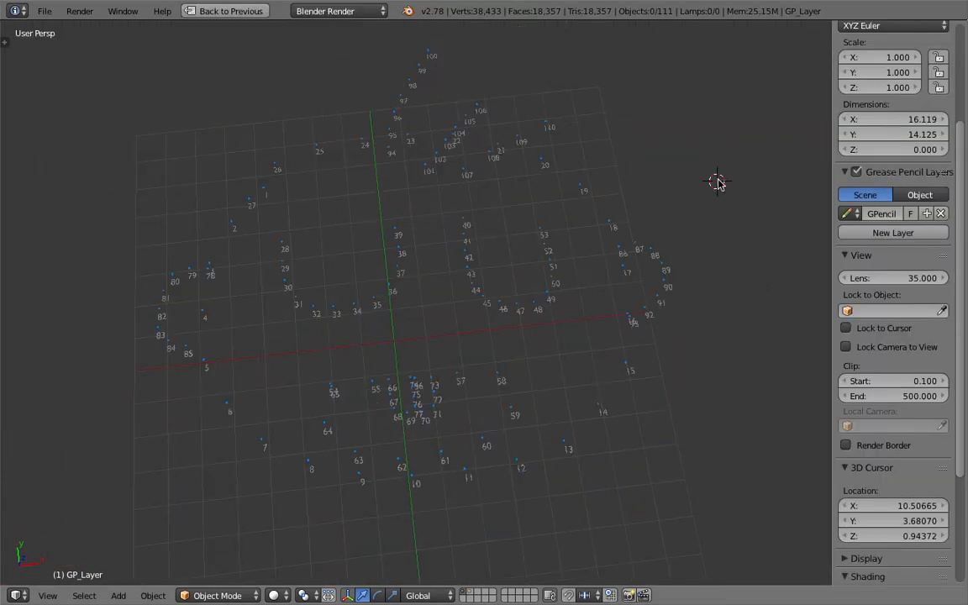
scroll(601, 218, "down", 4)
left_click(194, 12)
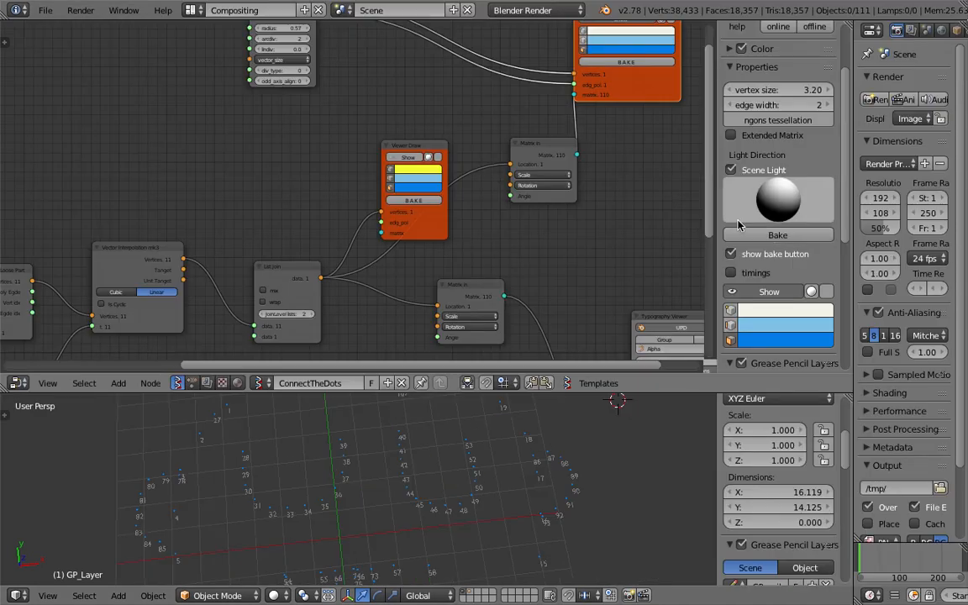
In a widened Properties editor, set the world's horizon color to white (RGB 1.000) and its zenith color to light grey
left_click(941, 30)
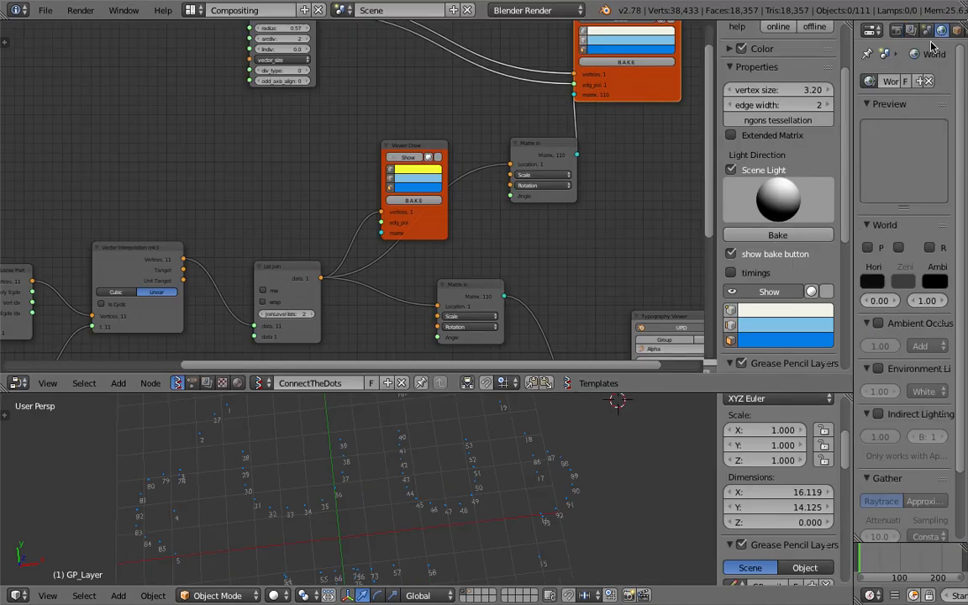
left_click_drag(854, 253, 742, 254)
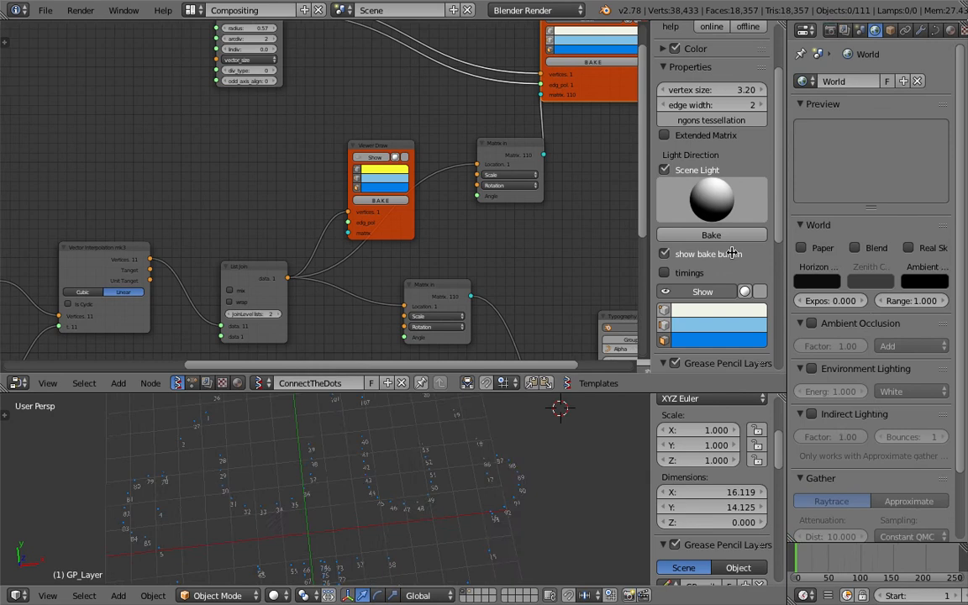
left_click(779, 281)
left_click_drag(877, 145, 877, 80)
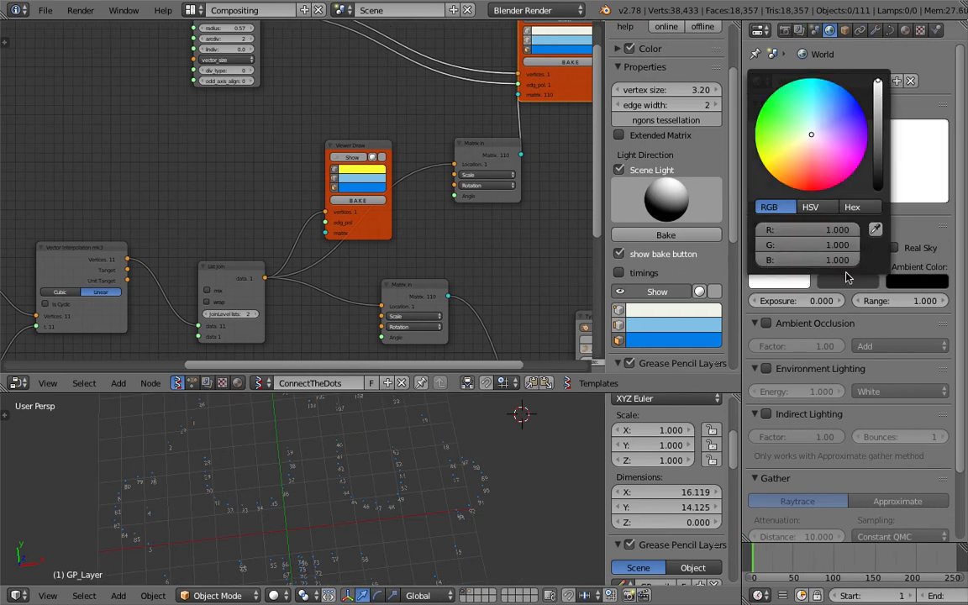
left_click(846, 281)
left_click_drag(870, 144, 867, 125)
Enable Only Render and World Background in the 3D view's display settings
scroll(641, 456, "down", 10)
left_click(638, 452)
left_click(632, 469)
left_click(651, 488)
Maximize the 3D view and look at the whole dot puzzle from the top
scroll(488, 506, "up", 6)
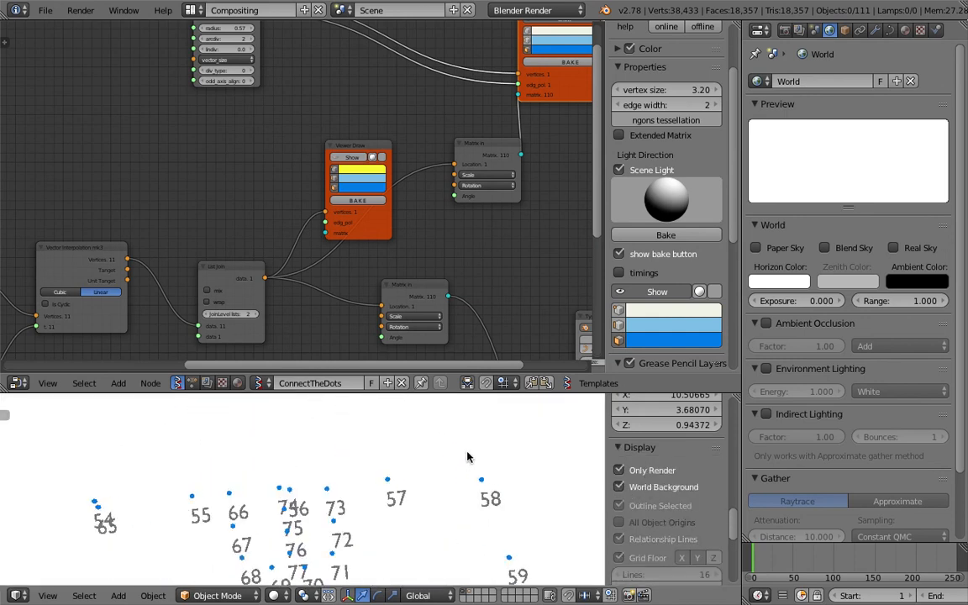
scroll(467, 459, "down", 6)
key("shift+space")
scroll(457, 443, "up", 3)
scroll(428, 511, "down", 3)
scroll(128, 555, "up", 2)
left_click(48, 596)
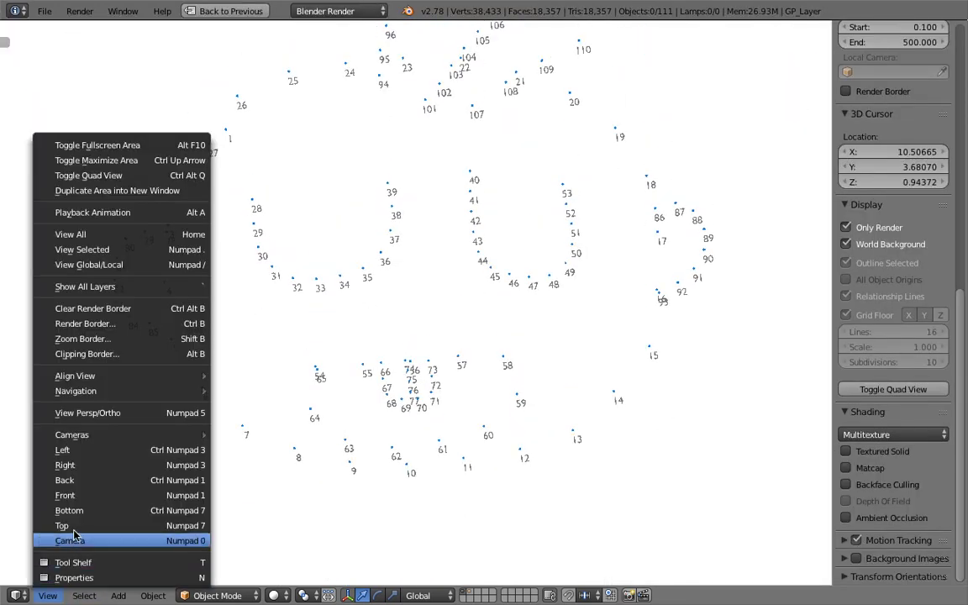
left_click(63, 542)
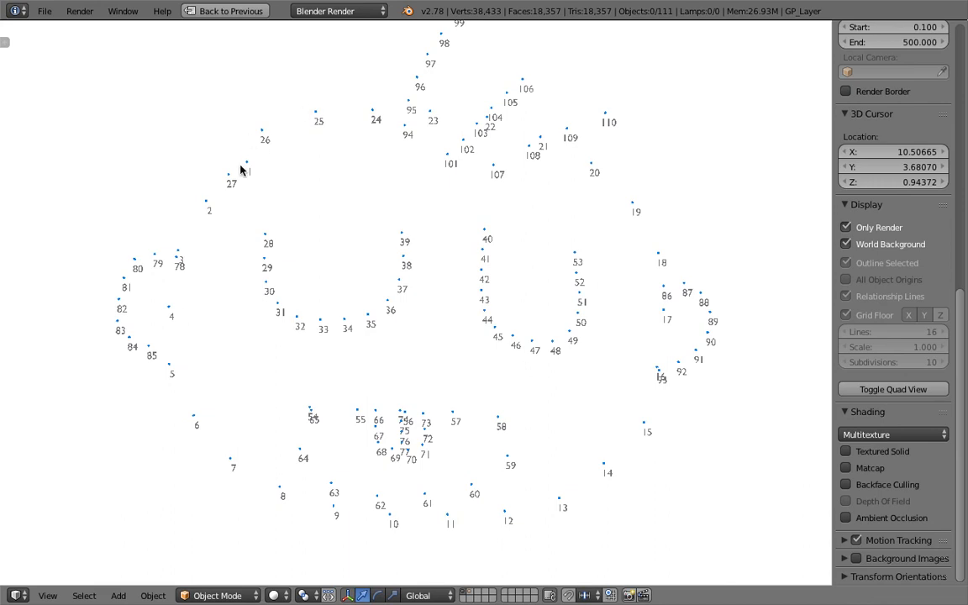
Examine the numbering sequence at dot 3 and along the stroke from dot 94 to dot 100
left_click(182, 253)
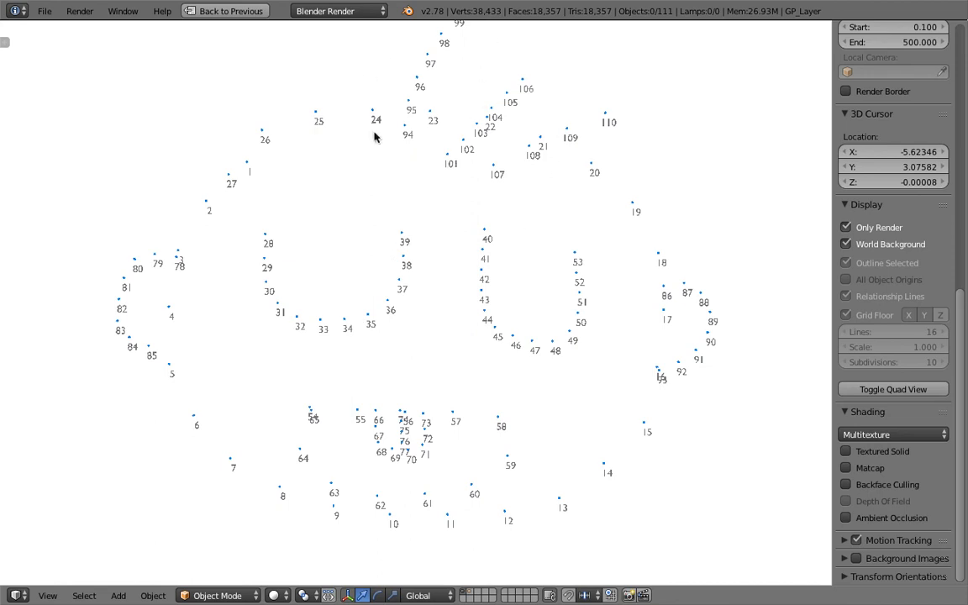
scroll(445, 158, "up", 2)
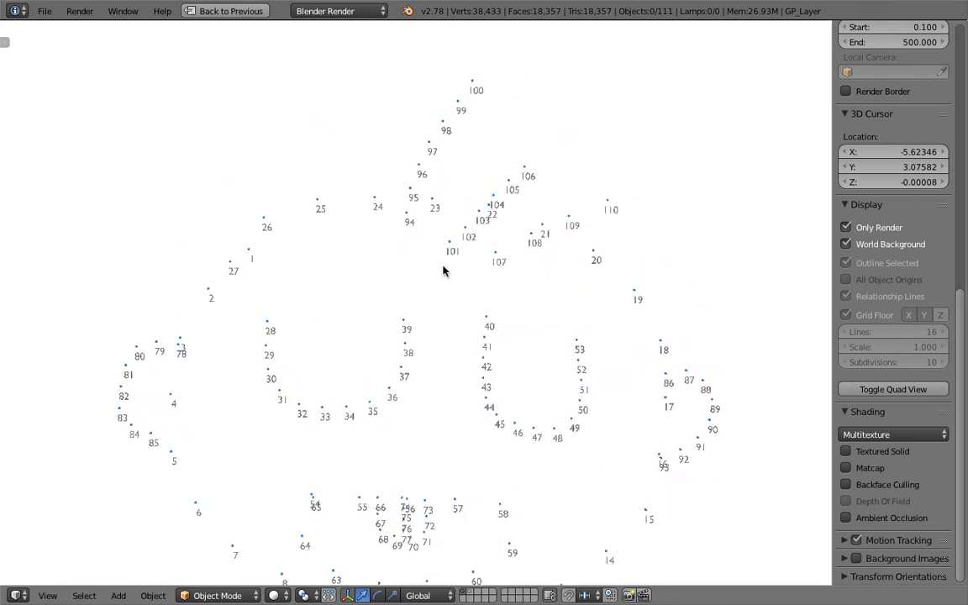
left_click(396, 284)
left_click(491, 107)
left_click(395, 285)
left_click(484, 103)
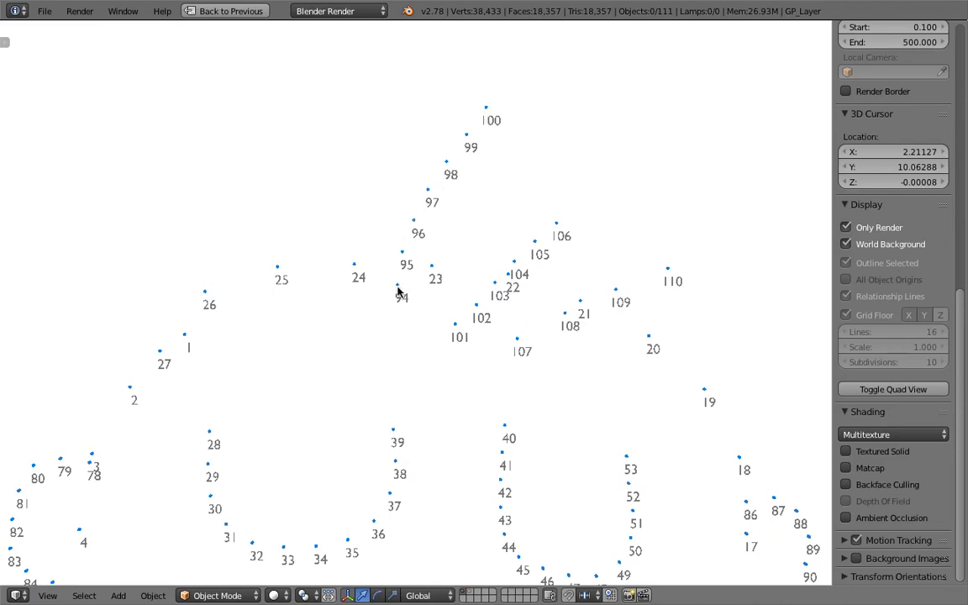
left_click(432, 195)
scroll(483, 165, "down", 3)
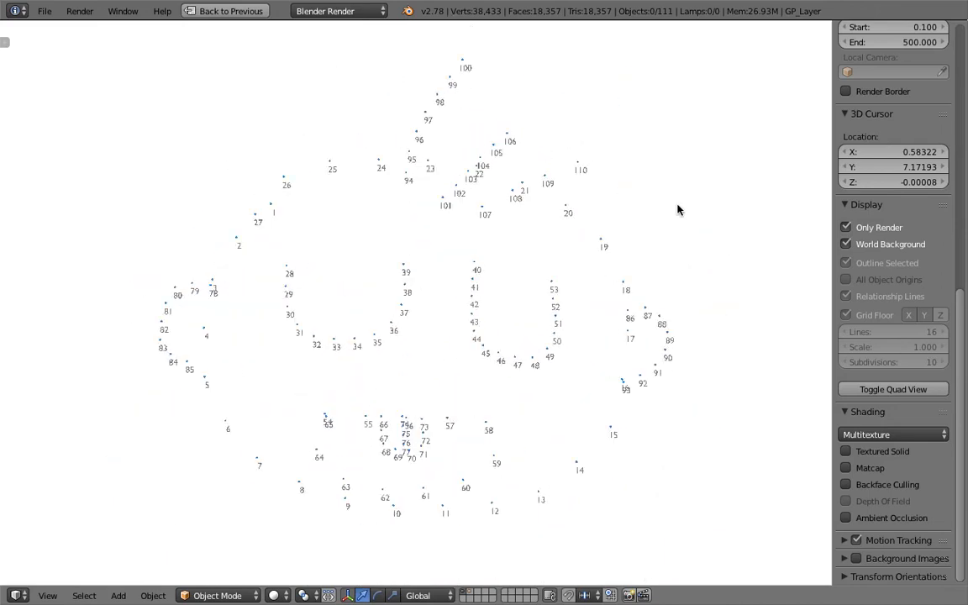
Restore the split layout and move the yellow Viewer Draw node slightly up and to the left
left_click(250, 11)
scroll(341, 191, "down", 3)
middle_click_drag(351, 180, 309, 135)
left_click_drag(300, 114, 278, 84)
middle_click_drag(526, 181, 517, 133)
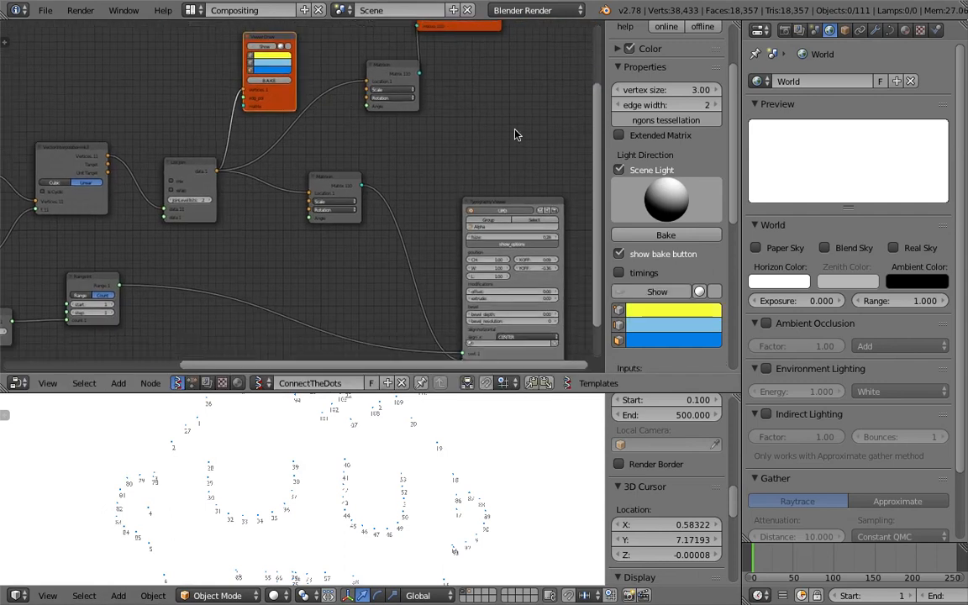
Hide the node editor's sidebar and move the Typography Viewer node up
left_click_drag(605, 128, 712, 153)
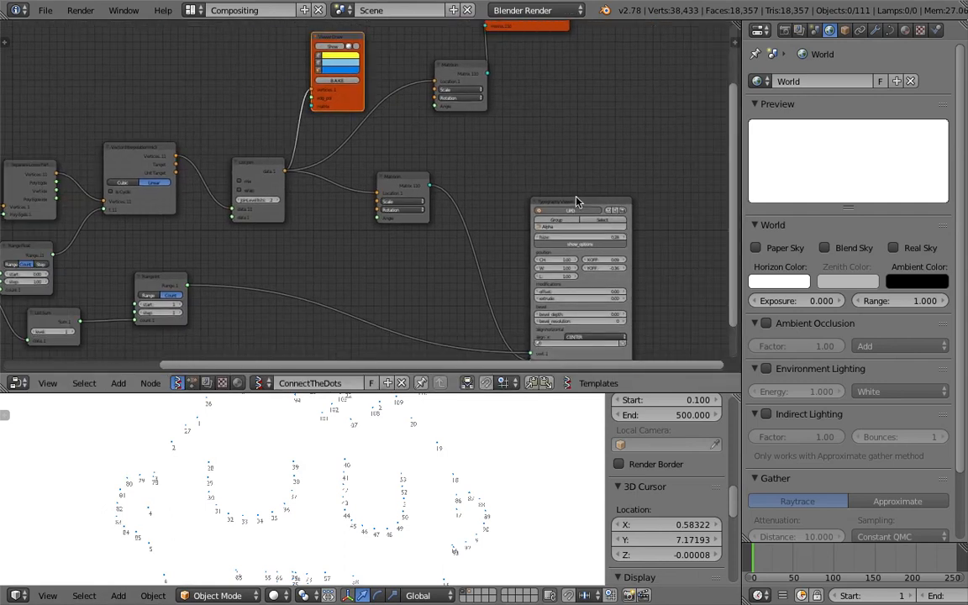
left_click_drag(576, 200, 587, 140)
scroll(473, 198, "down", 3)
middle_click_drag(411, 196, 508, 194)
Rearrange both Matrix in nodes beside their viewers, and reposition the two Viewer Draw nodes around them
left_click_drag(496, 185, 556, 223)
left_click_drag(542, 100, 533, 84)
left_click_drag(586, 54, 622, 62)
middle_click_drag(535, 73, 536, 96)
key("g")
left_click(541, 113)
left_click_drag(534, 107, 551, 124)
left_click_drag(441, 96, 424, 110)
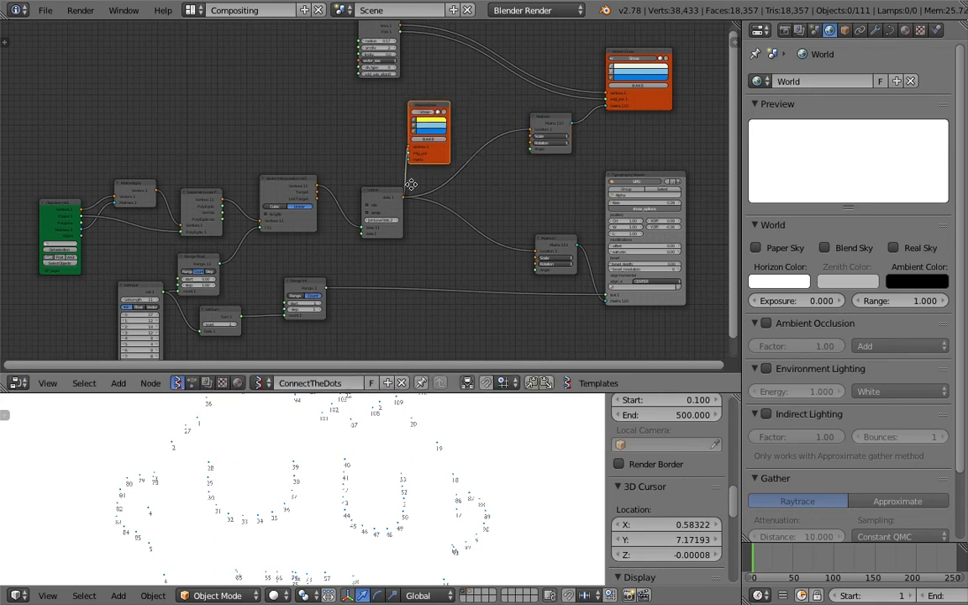
Move the List Join node slightly closer to the Vector Interpolation node and select the Vector Interpolation node
middle_click_drag(389, 186, 432, 145)
left_click_drag(421, 156, 406, 154)
left_click(334, 148)
middle_click_drag(378, 245, 341, 217)
scroll(172, 190, "up", 4)
middle_click_drag(173, 189, 287, 172)
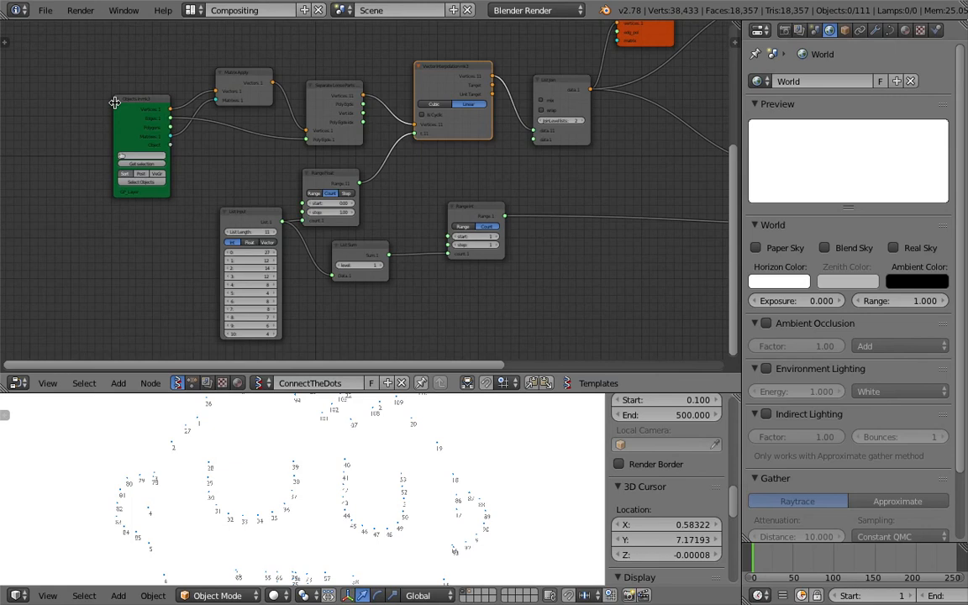
Move the Objects In, Matrix Apply and Separate Loose Parts nodes to the left, and shift the Vector Interpolation node slightly up and right
left_click_drag(114, 101, 90, 103)
left_click(240, 74)
left_click_drag(239, 74, 208, 68)
left_click_drag(290, 75, 243, 59)
left_click(444, 67)
mouse_move(444, 67)
left_mouse_down()
mouse_move(435, 61)
mouse_move(456, 52)
left_mouse_up()
scroll(378, 88, "up", 2)
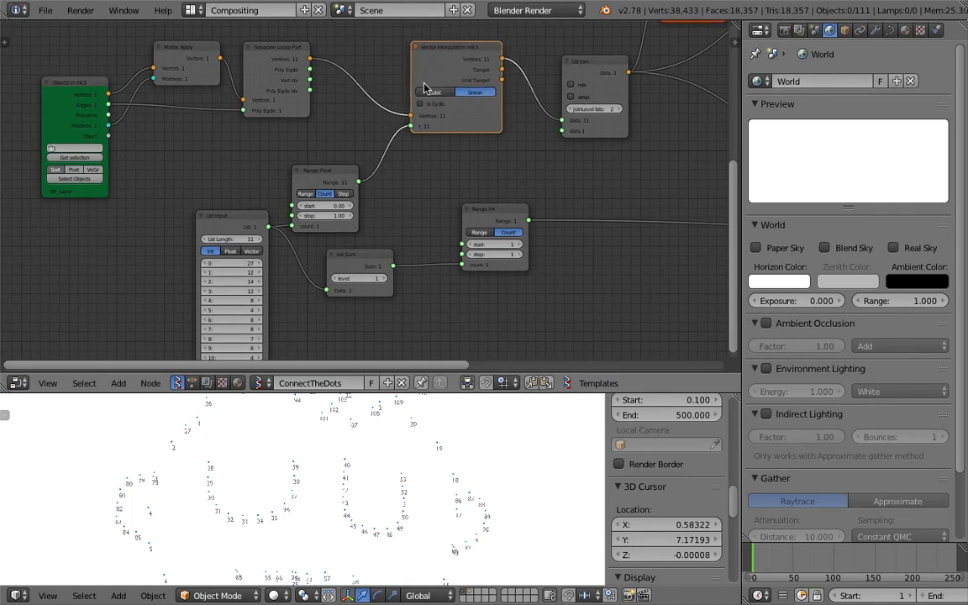
Move the Range Float node up toward Vector Interpolation, List Input slightly up and left, and List Join slightly farther from Vector Interpolation
middle_click_drag(427, 76, 360, 89)
left_click_drag(278, 192, 295, 164)
left_click_drag(184, 231, 165, 212)
scroll(166, 213, "up", 1)
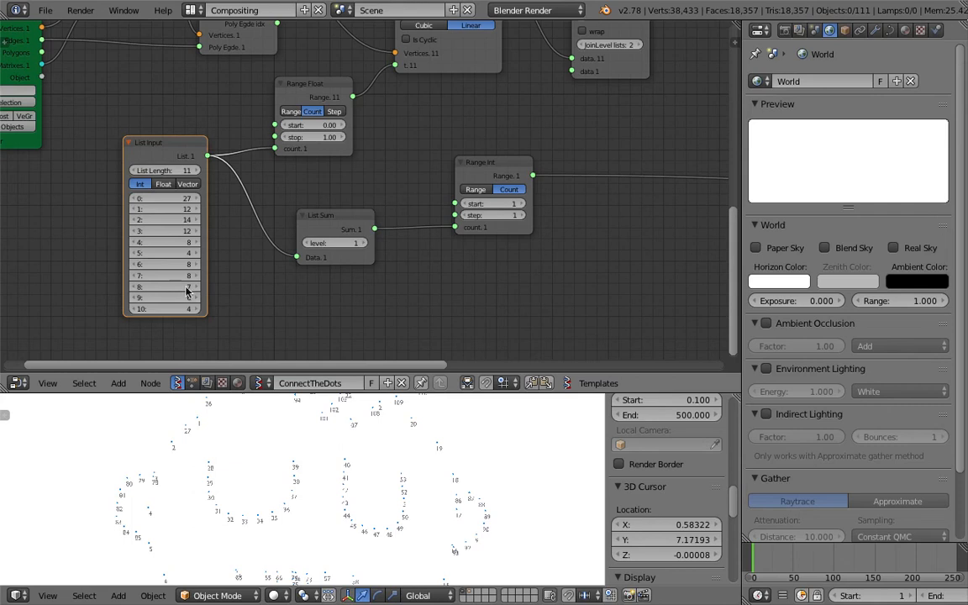
middle_click_drag(230, 223, 217, 239)
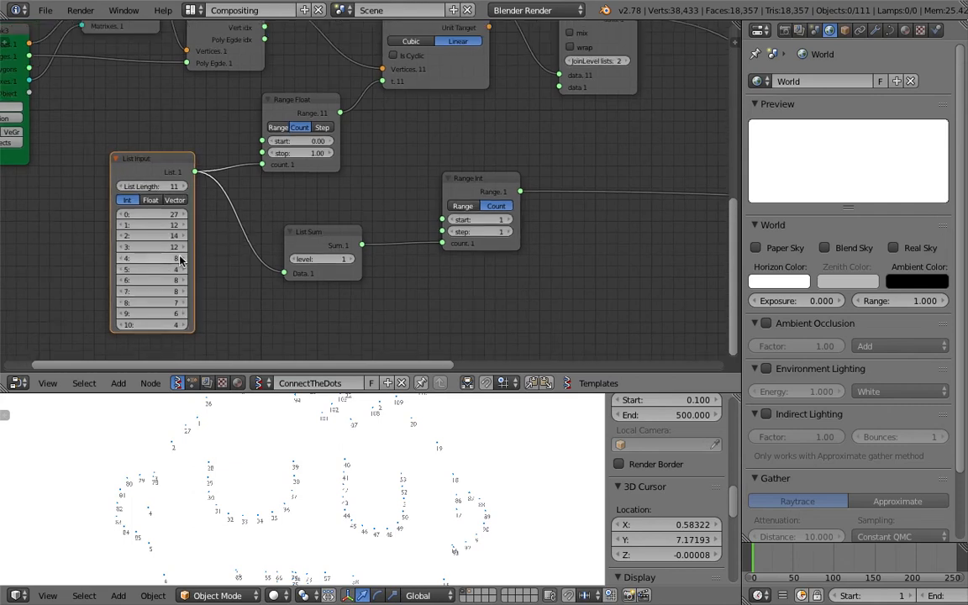
middle_click_drag(472, 170, 380, 215)
left_click(521, 129)
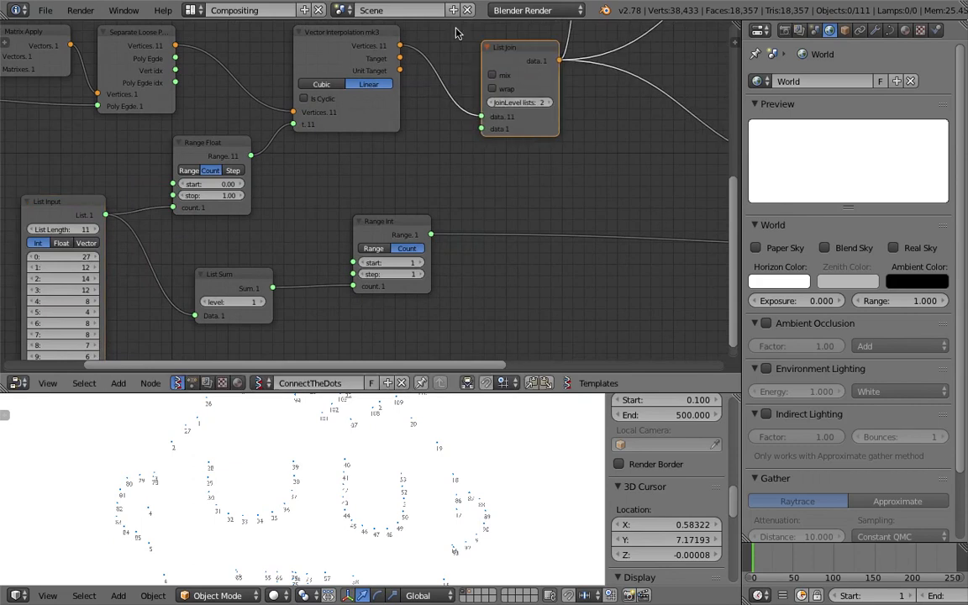
Examine the rearranged node tree from the input nodes to the viewers, along with the numbered dots in the 3D view
middle_click_drag(516, 132, 441, 183)
scroll(441, 184, "down", 3)
scroll(441, 184, "down", 2)
middle_click_drag(467, 231, 370, 233)
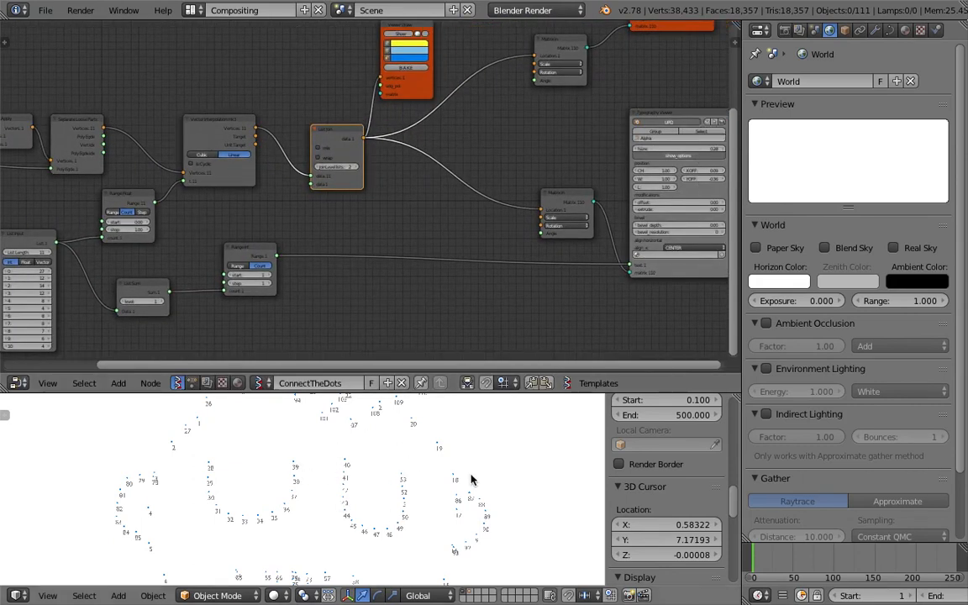
scroll(456, 503, "up", 2)
middle_click_drag(410, 257, 505, 267)
scroll(467, 265, "down", 1)
scroll(458, 252, "down", 2)
middle_click_drag(419, 209, 447, 205)
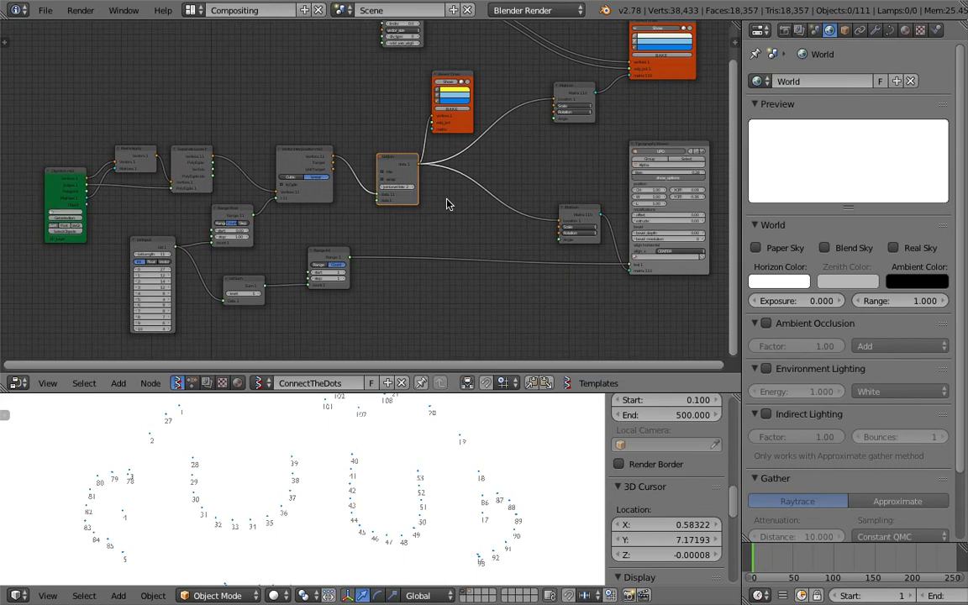